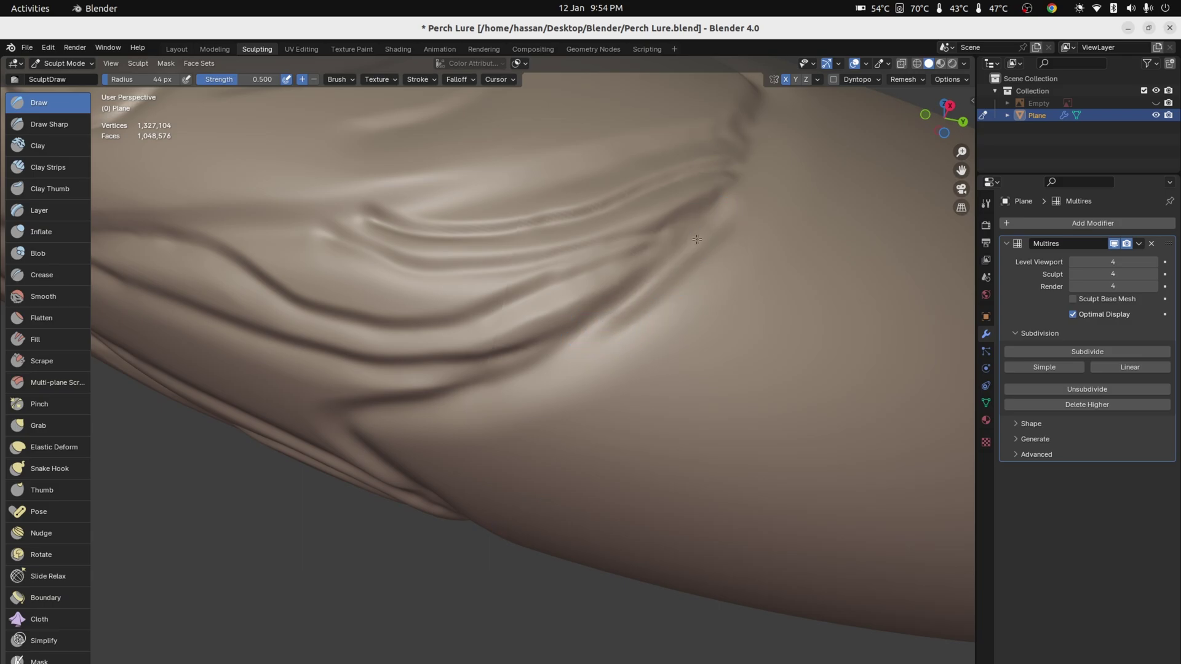
{"action": "type", "text": "how to blend"}
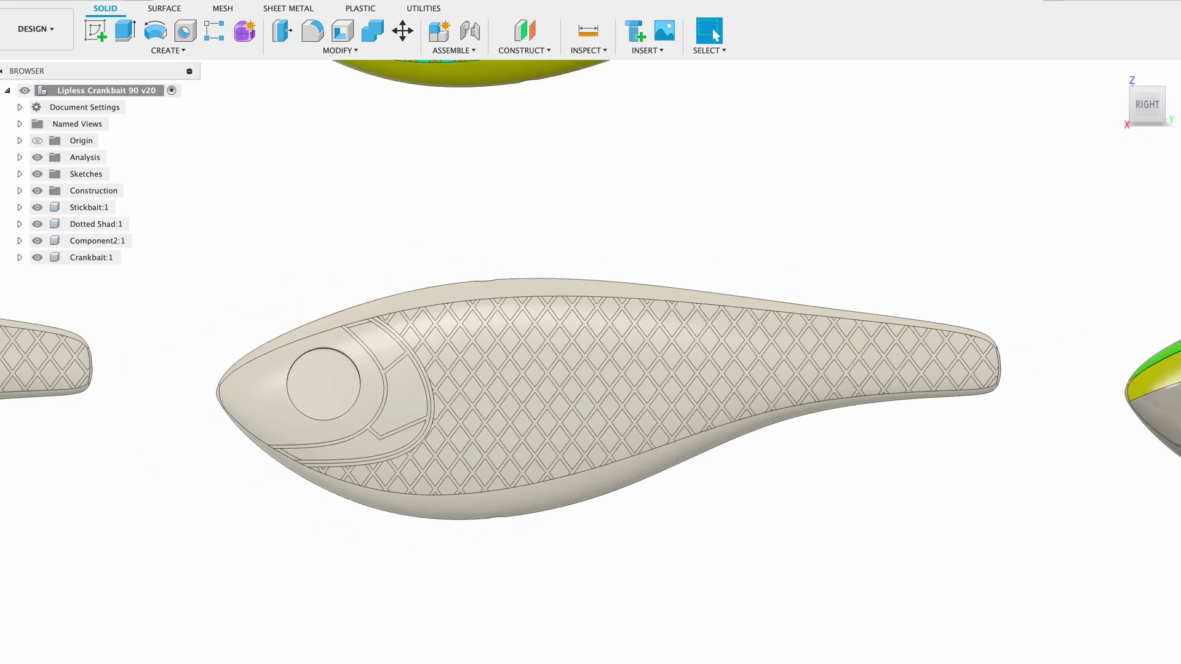
{"action": "scroll", "coordinate": [591, 377], "scroll_direction": "down", "scroll_amount": 6}
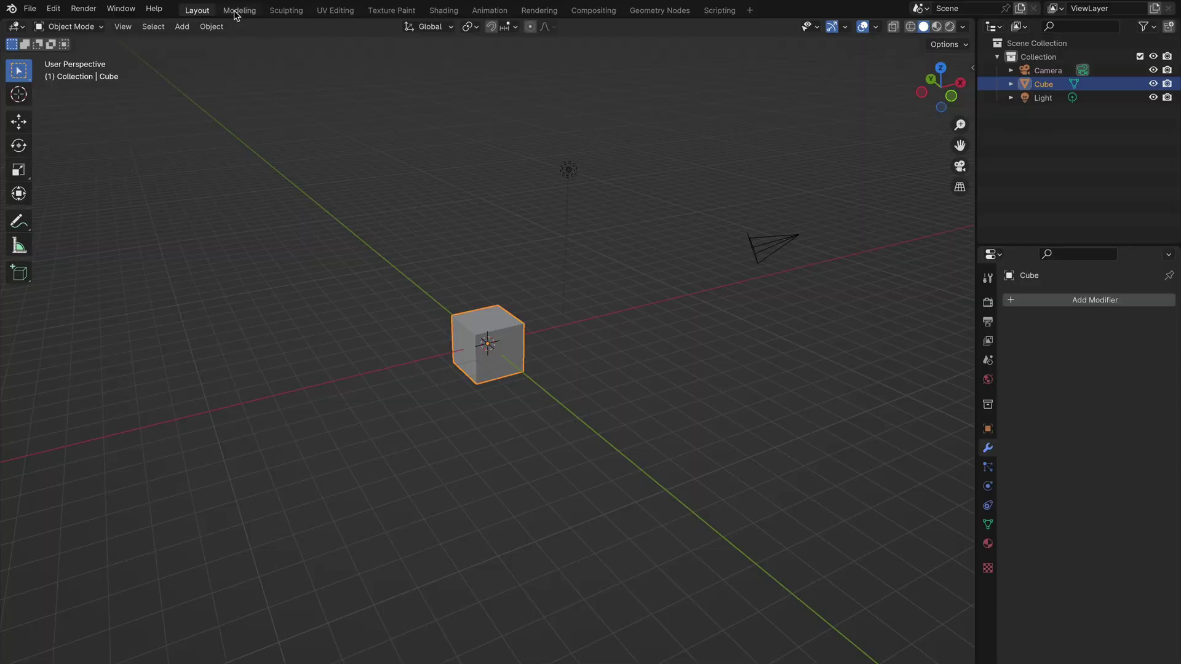
- Look through the Modeling, Sculpting, UV Editing, Texture Paint and Shading workspaces
{"action": "left_click", "coordinate": [237, 10]}
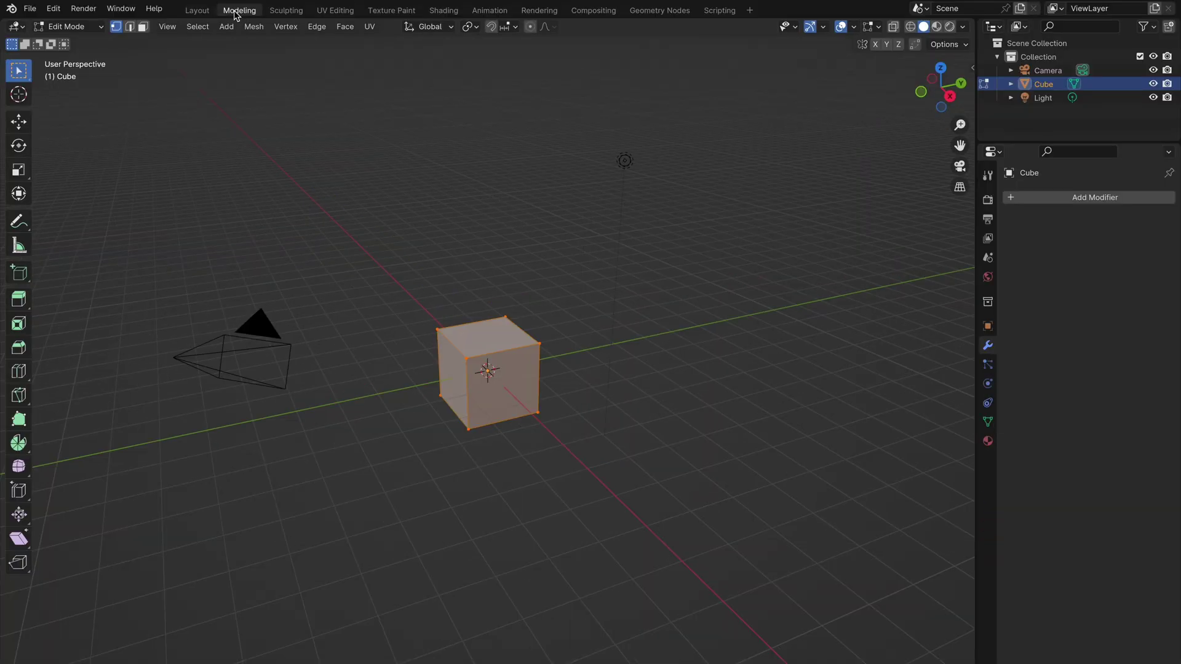
{"action": "left_click", "coordinate": [285, 10]}
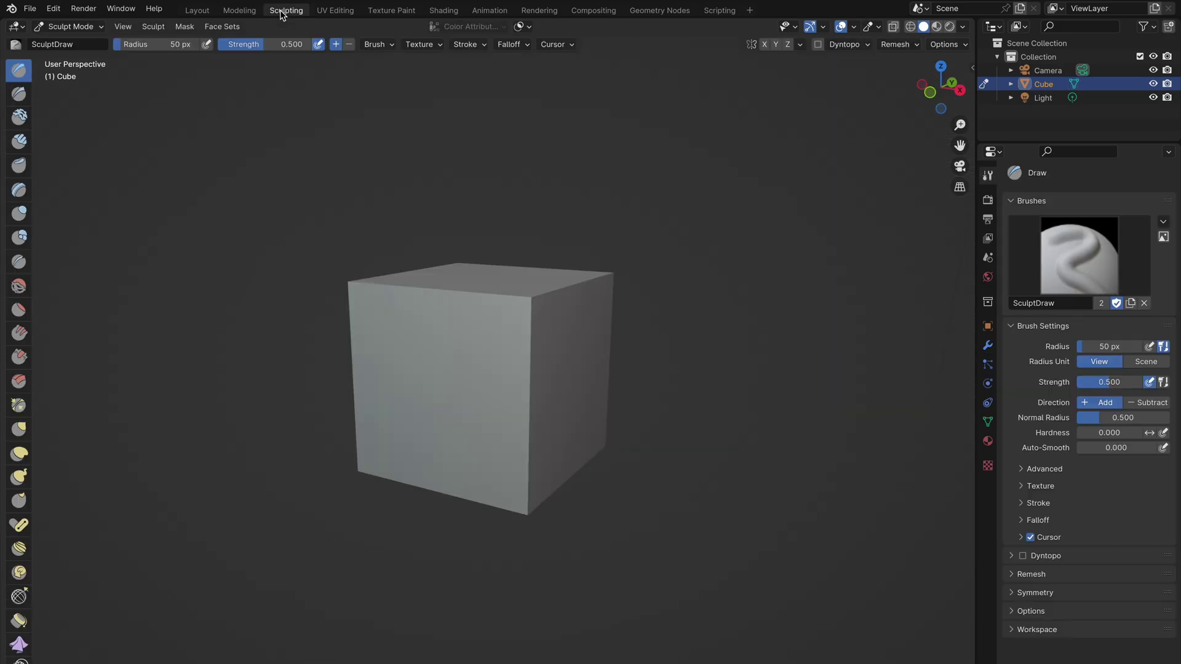
{"action": "left_click", "coordinate": [332, 10]}
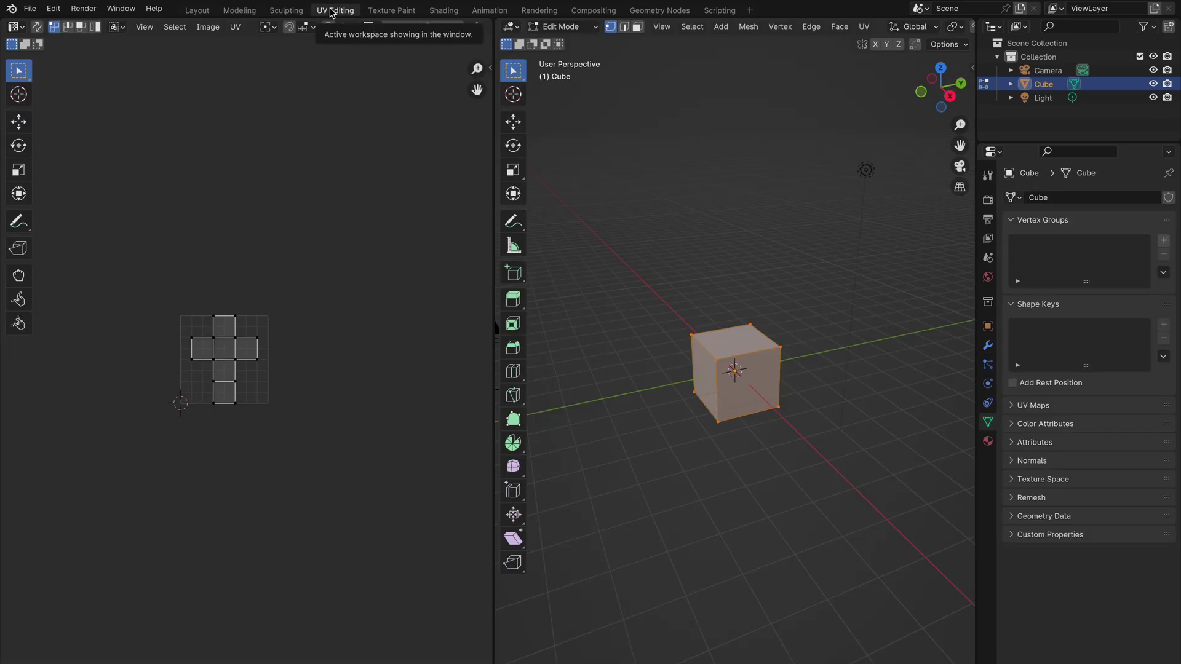
{"action": "left_click", "coordinate": [386, 11]}
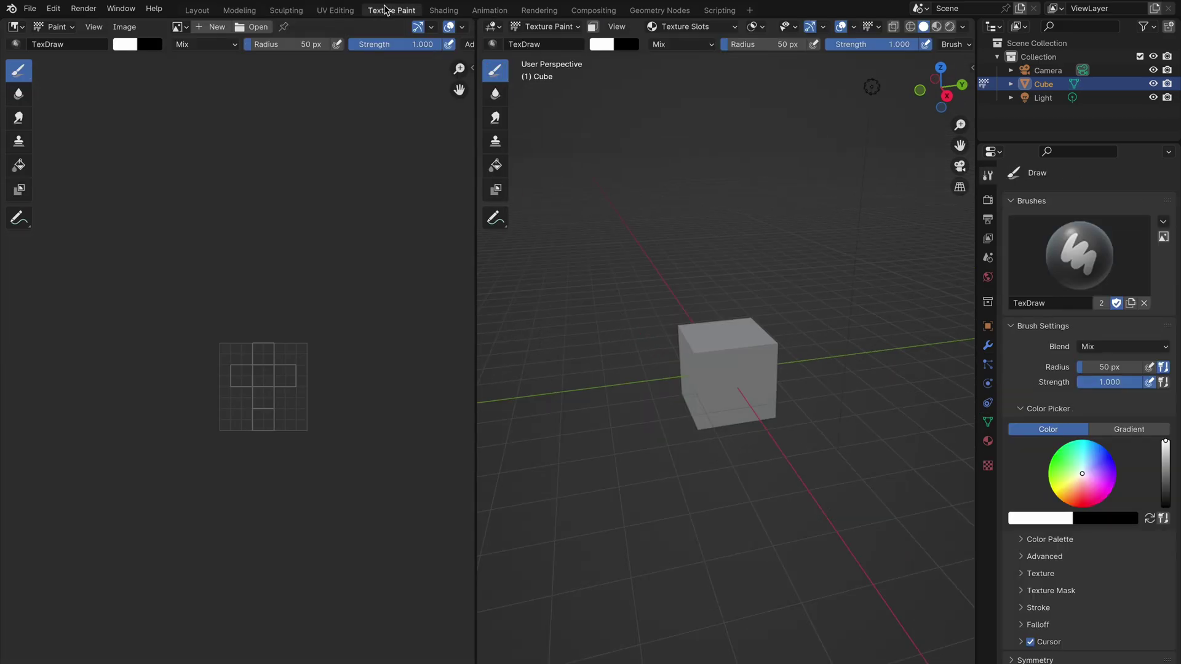
{"action": "left_click", "coordinate": [443, 10]}
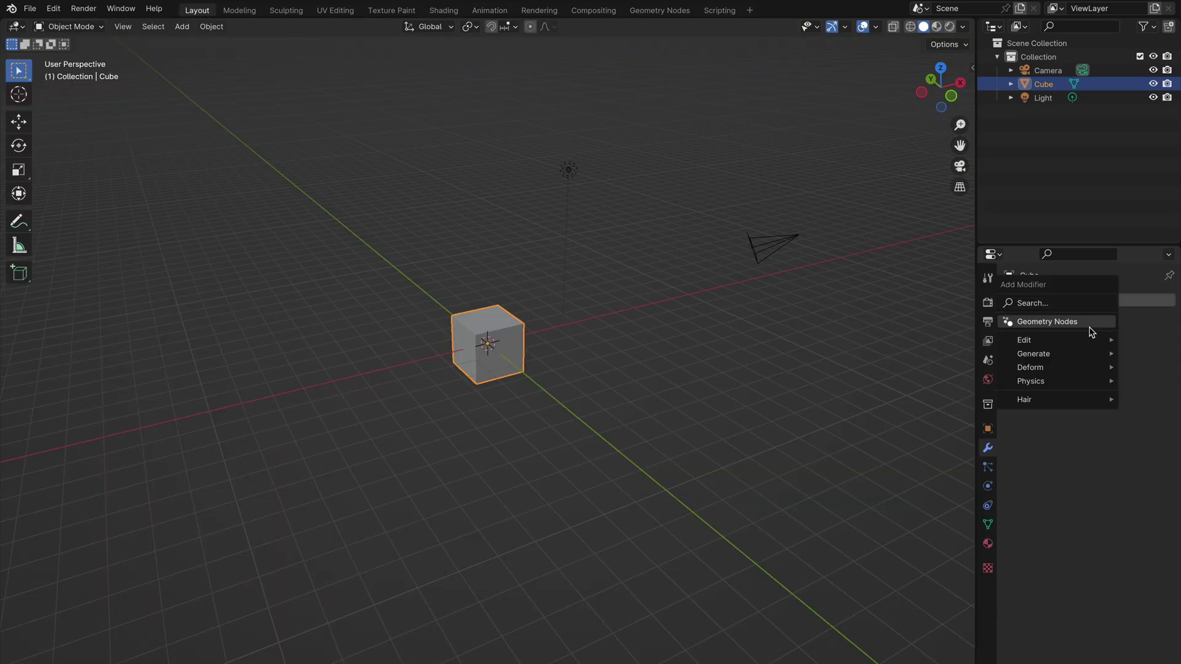
- Look through the available modifier categories and the list of add-ons in the preferences
{"action": "mouse_move", "coordinate": [1090, 341]}
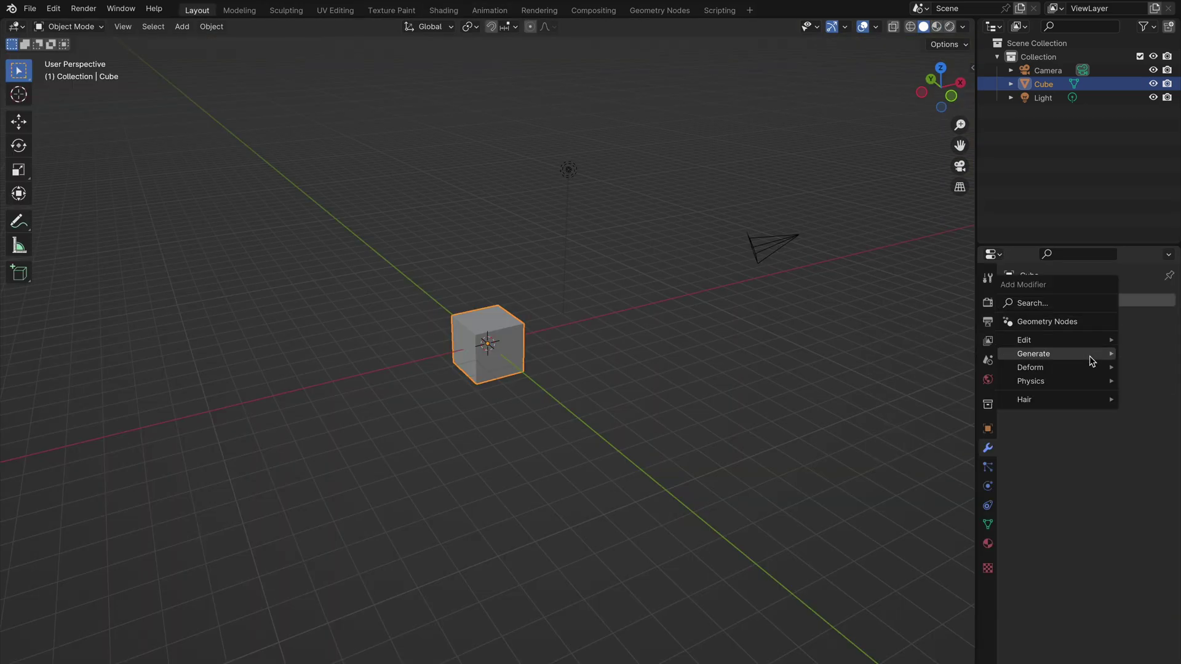
{"action": "mouse_move", "coordinate": [1092, 361]}
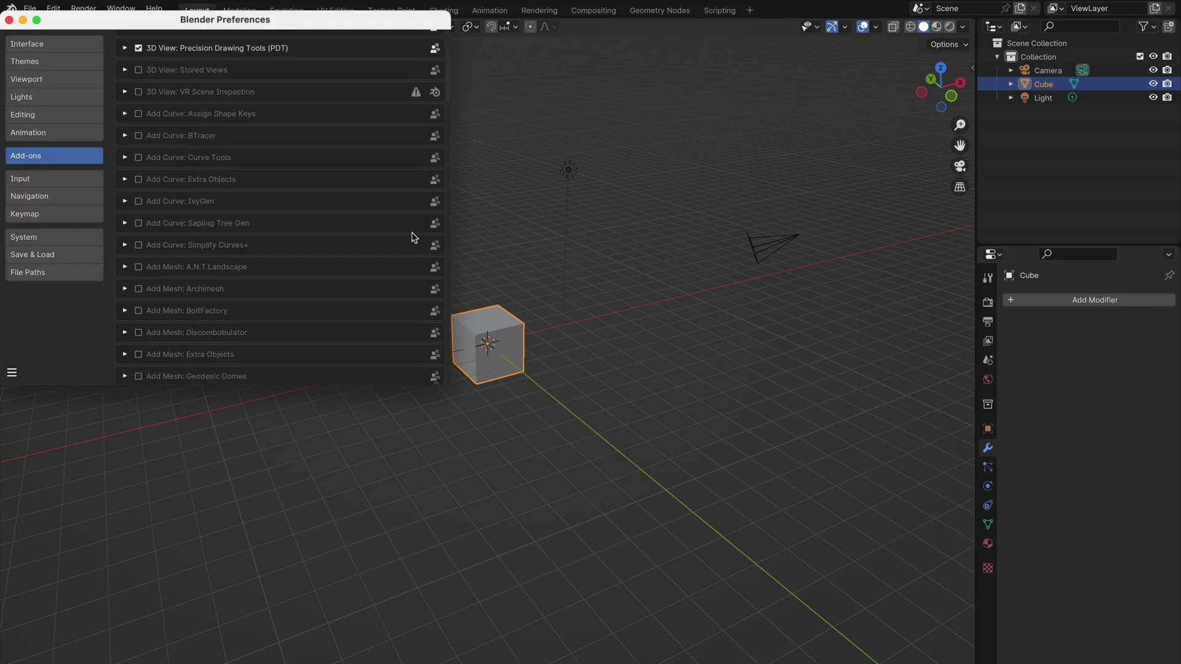
{"action": "scroll", "coordinate": [414, 237], "scroll_direction": "down", "scroll_amount": 15}
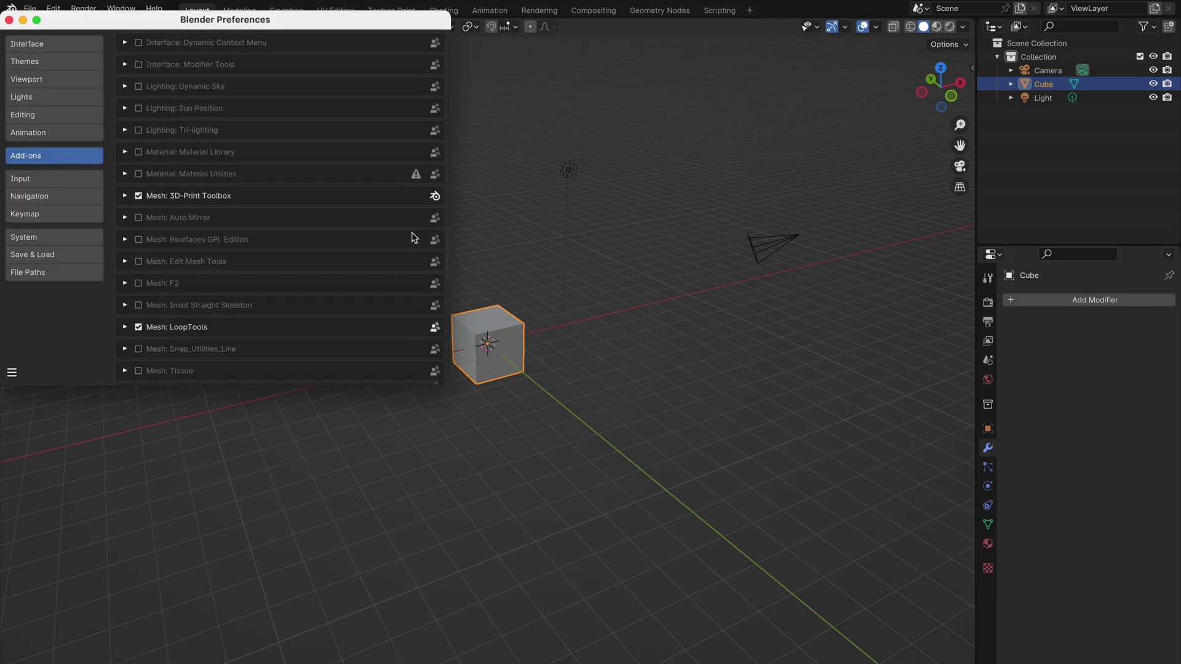
{"action": "scroll", "coordinate": [414, 238], "scroll_direction": "down", "scroll_amount": 12}
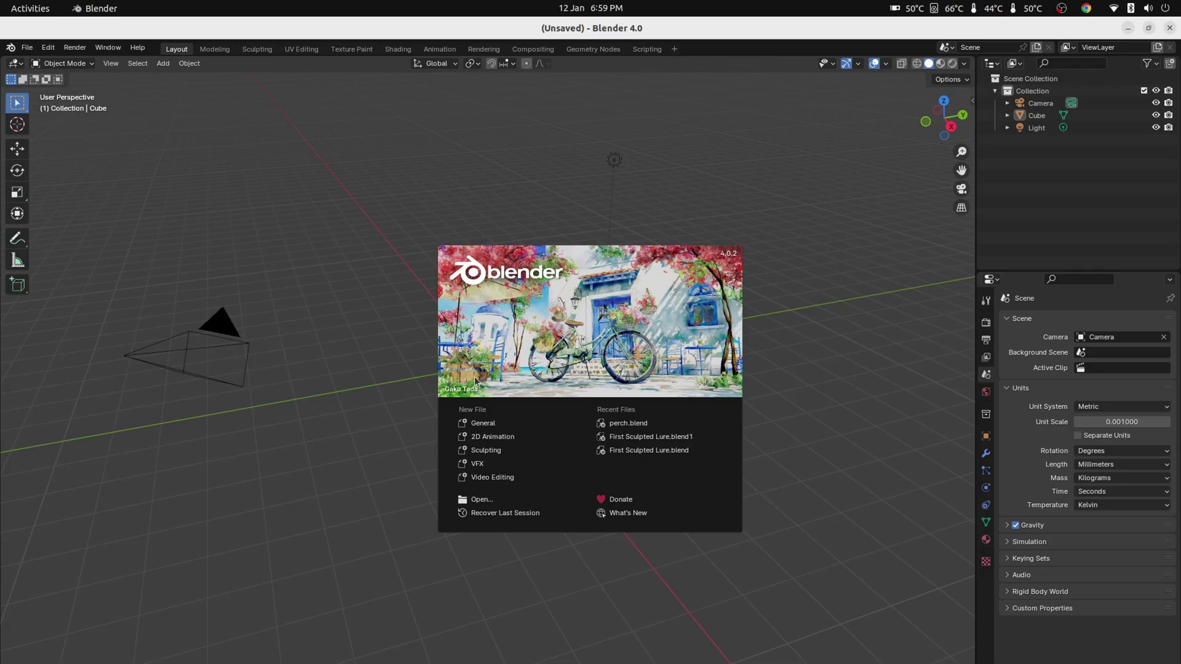
- Dismiss the splash screen and delete the default camera, cube and light
{"action": "left_click", "coordinate": [332, 272]}
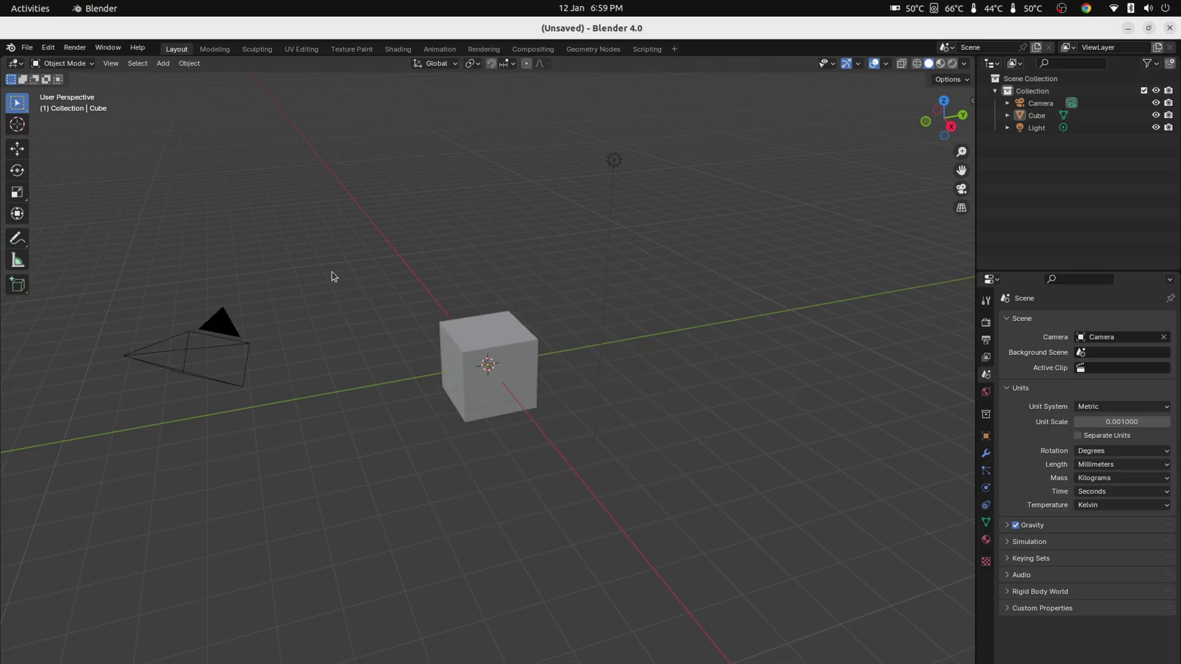
{"action": "key", "text": "a"}
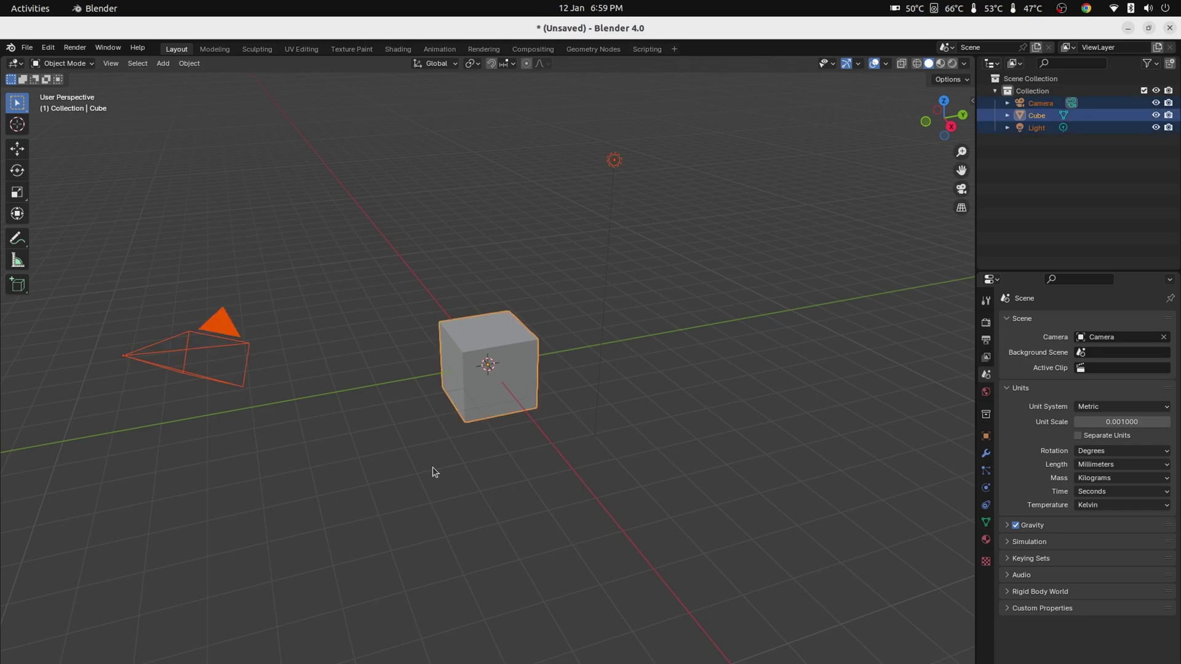
{"action": "key", "text": "x"}
{"action": "left_click", "coordinate": [433, 467]}
- Add European_Perch.png from the Desktop as a reference image in the right orthographic view and enlarge it to 126 mm
{"action": "key", "text": "KP_3"}
{"action": "key", "text": "shift+a"}
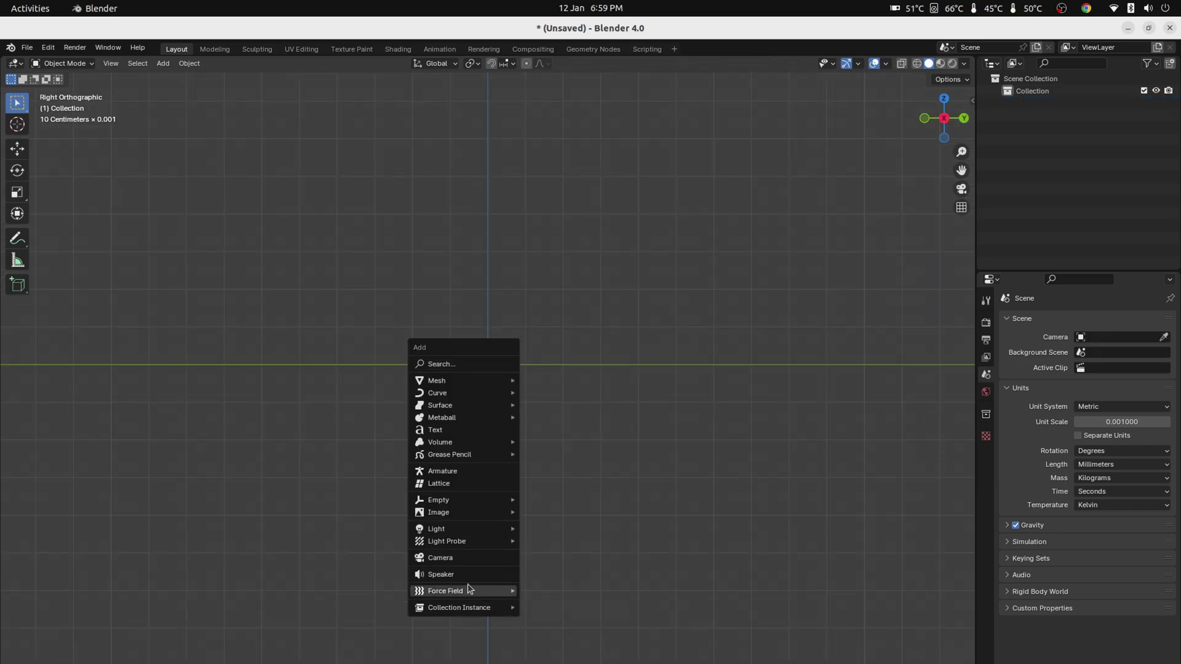
{"action": "mouse_move", "coordinate": [458, 502]}
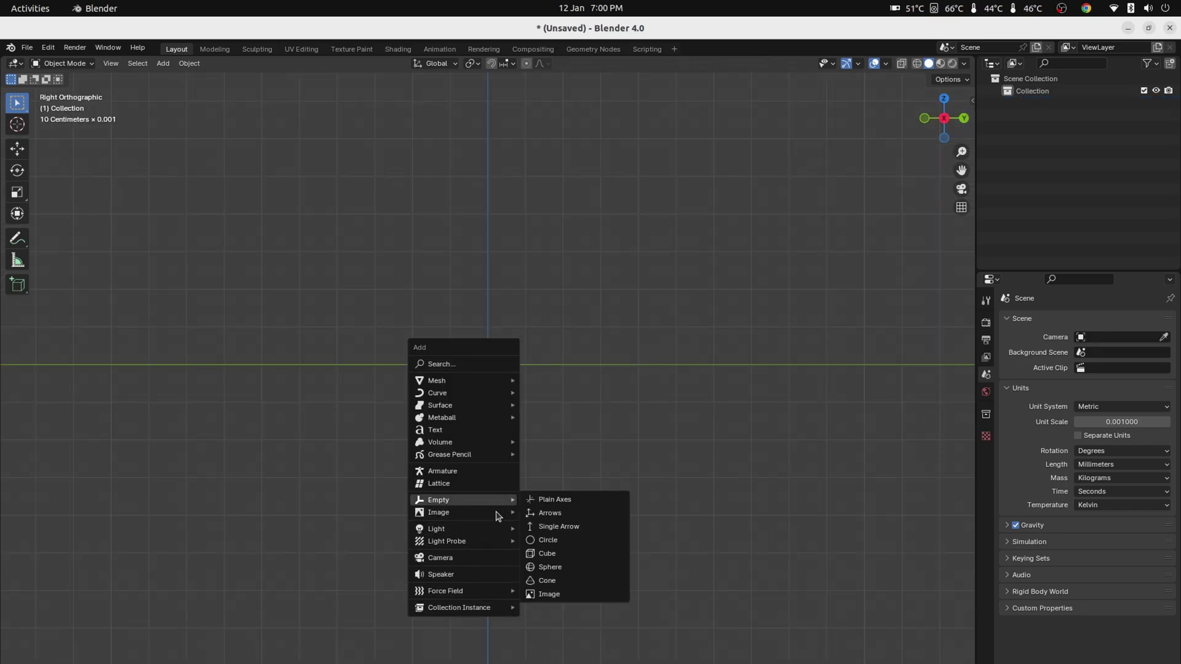
{"action": "mouse_move", "coordinate": [497, 513]}
{"action": "left_click", "coordinate": [550, 512]}
{"action": "left_click", "coordinate": [306, 309]}
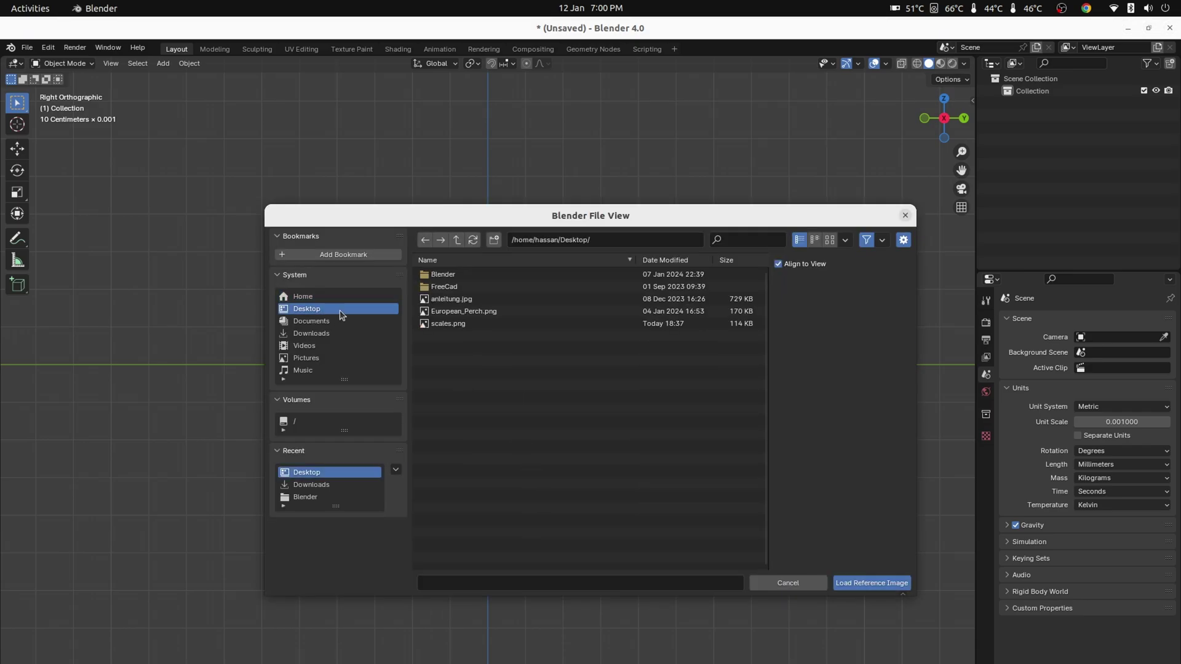
{"action": "double_click", "coordinate": [492, 312]}
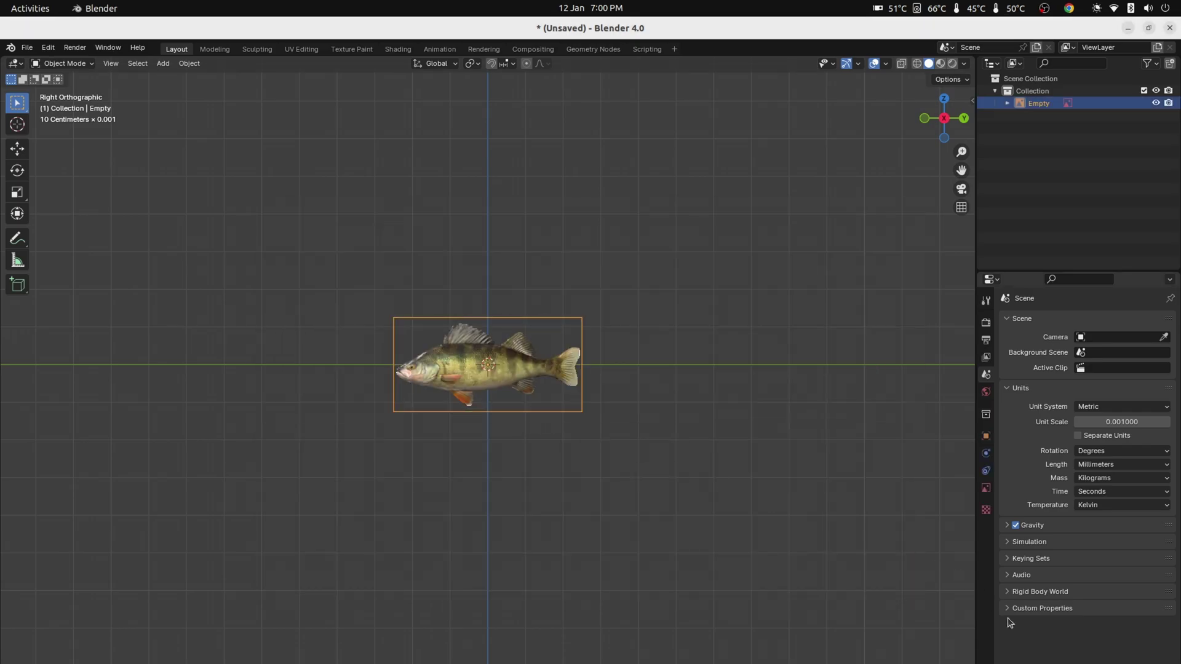
{"action": "left_click", "coordinate": [986, 488]}
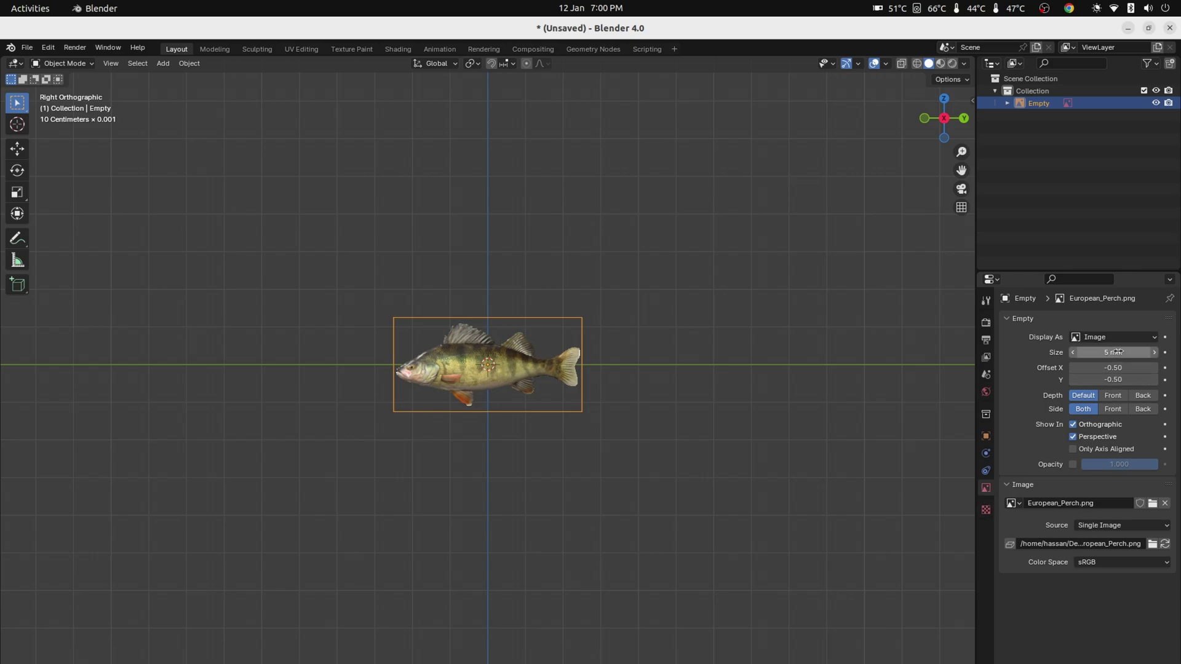
{"action": "left_click_drag", "start_coordinate": [1117, 352], "coordinate": [1151, 352]}
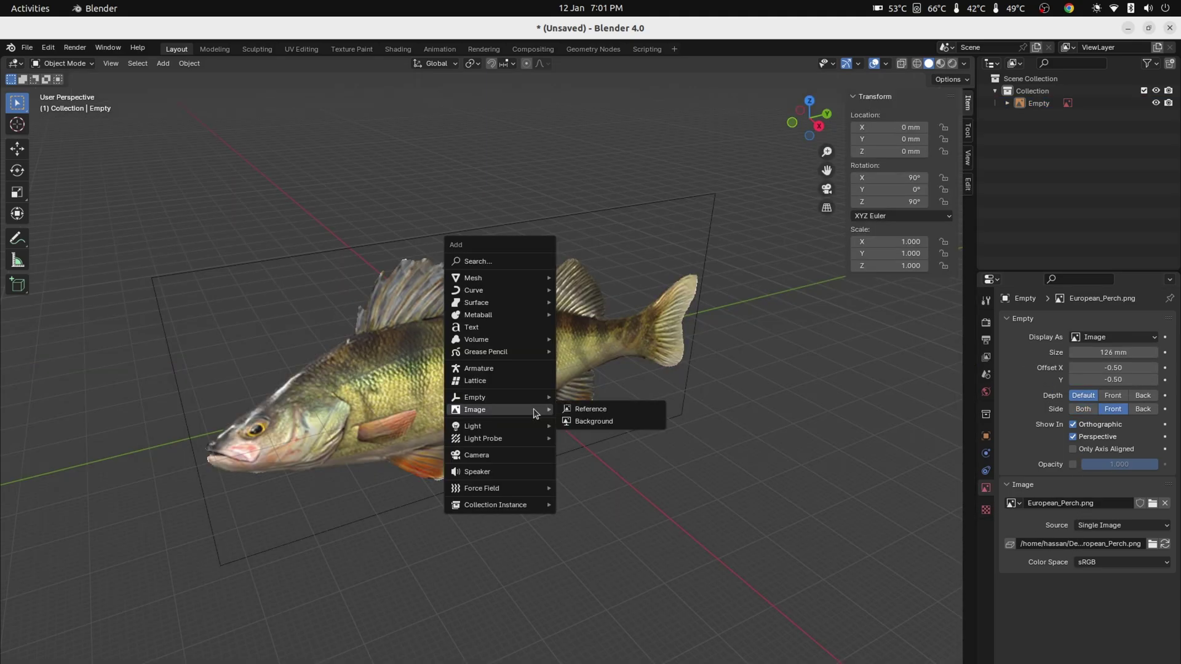
- Add a mesh plane, scale it to about 35.5 mm and rotate it 90° about the X axis
{"action": "mouse_move", "coordinate": [506, 282]}
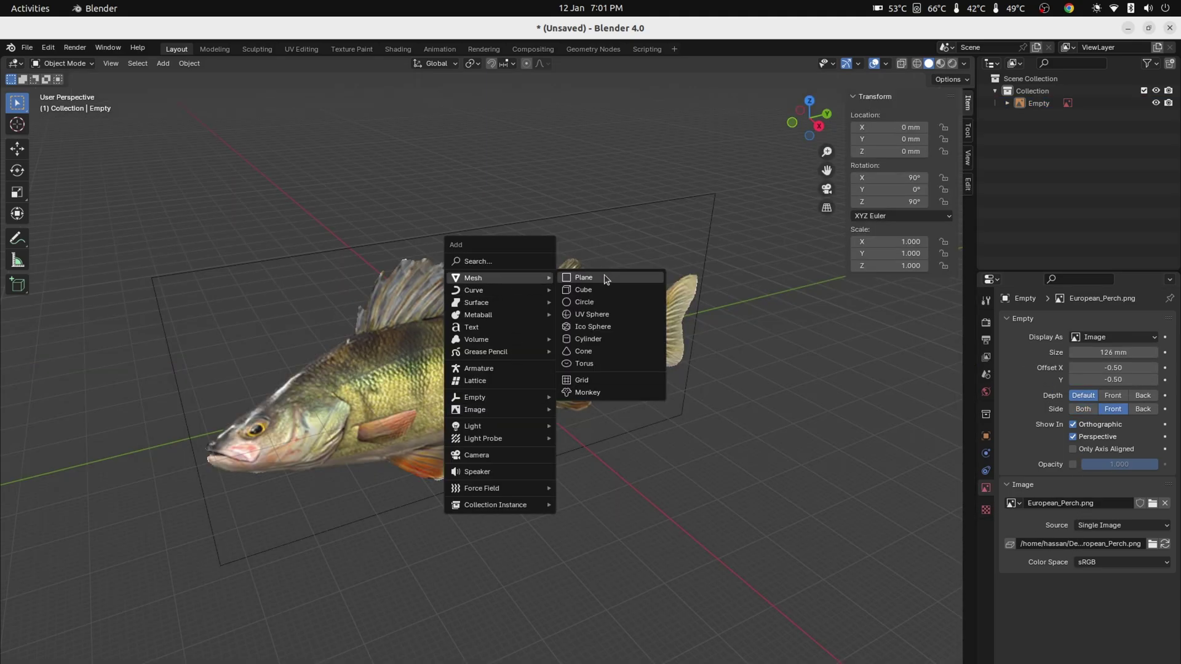
{"action": "left_click", "coordinate": [606, 280]}
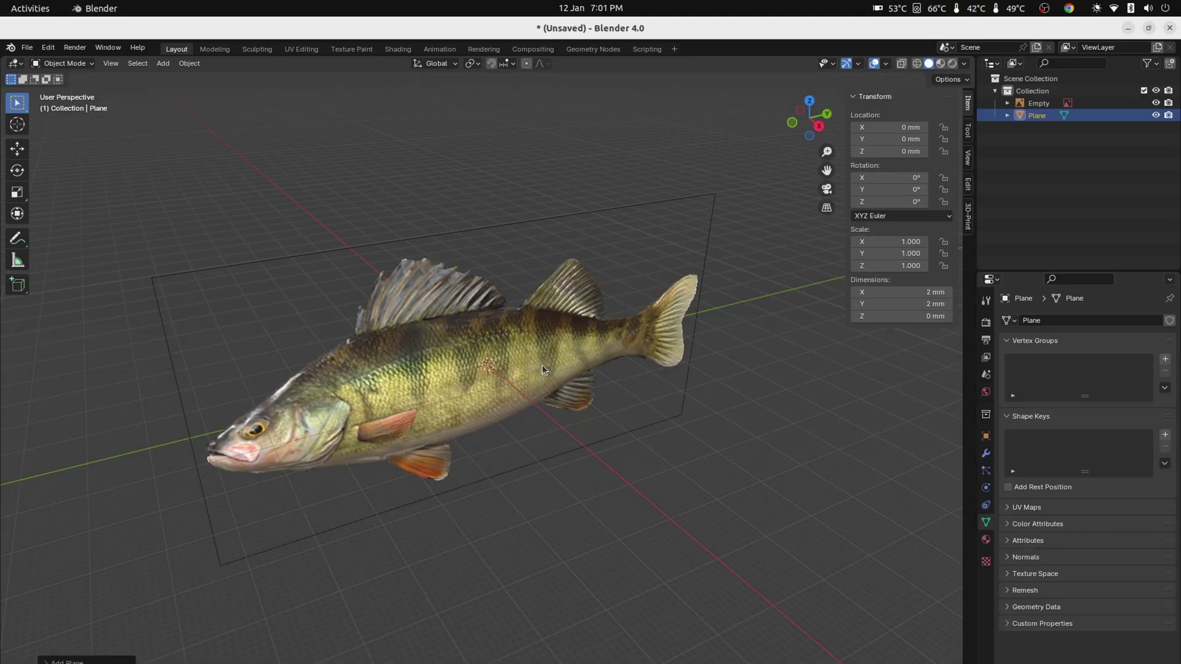
{"action": "key", "text": "s"}
{"action": "left_click", "coordinate": [474, 566]}
{"action": "type", "text": "rx90"}
{"action": "key", "text": "Return"}
- In Edit Mode from the right view, resize and shift the plane vertically to fit the perch's back and belly at mid-body
{"action": "key", "text": "KP_3"}
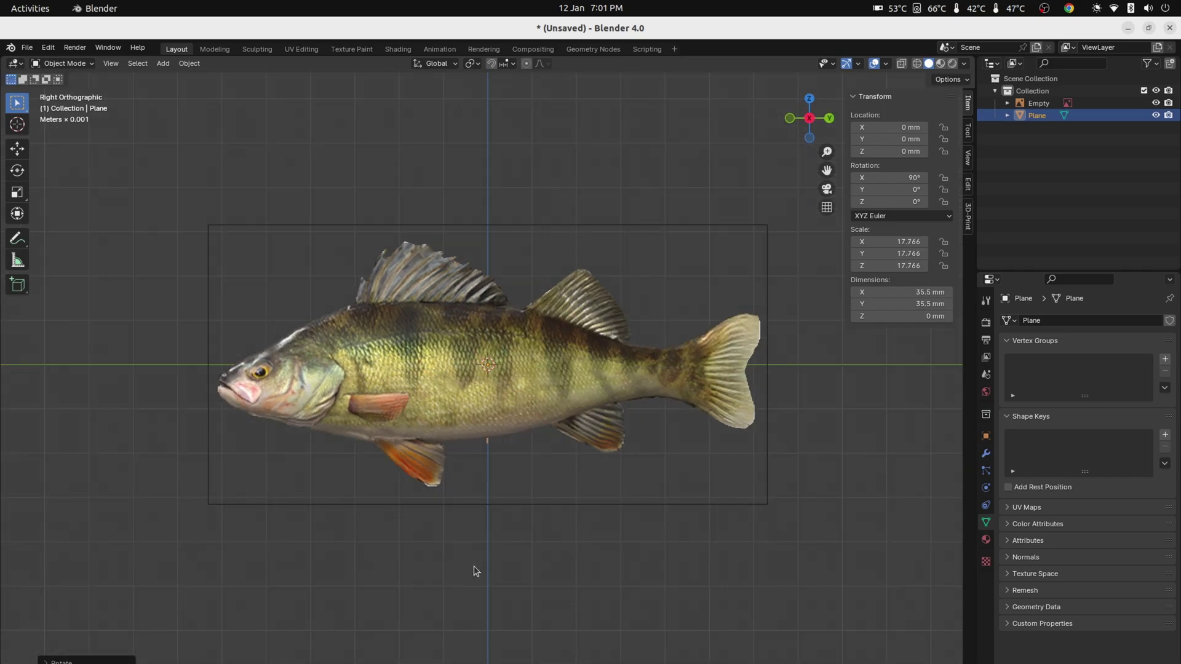
{"action": "scroll", "coordinate": [456, 507], "scroll_direction": "up", "scroll_amount": 2}
{"action": "key", "text": "Tab"}
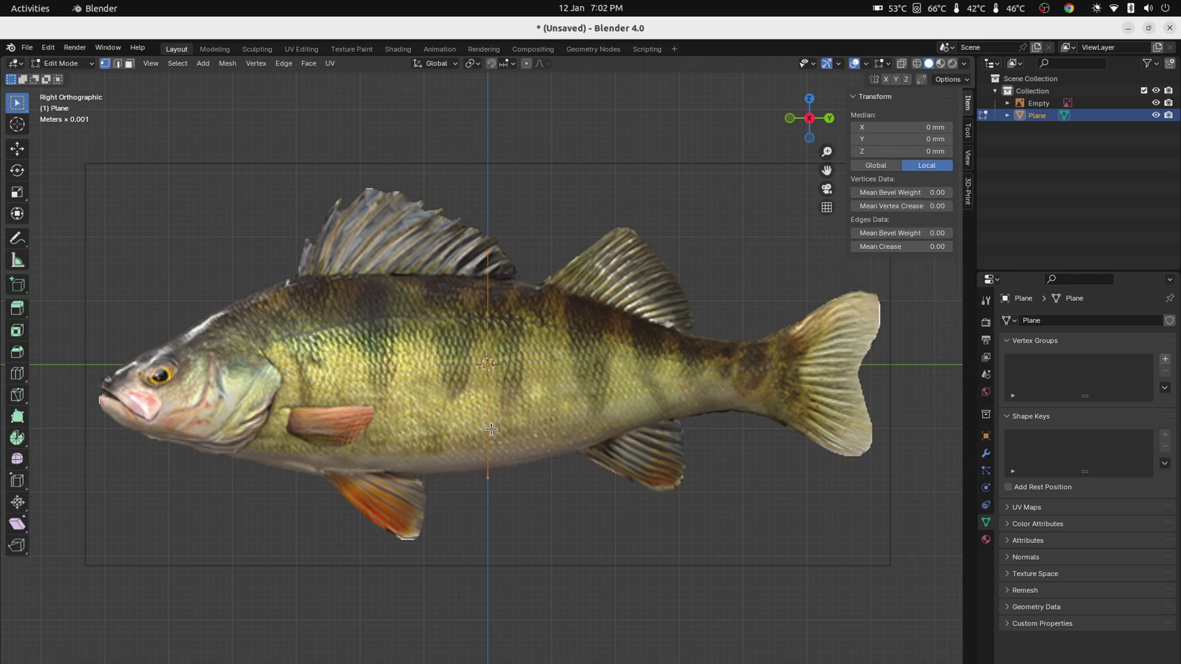
{"action": "key", "text": "s"}
{"action": "left_click", "coordinate": [495, 488]}
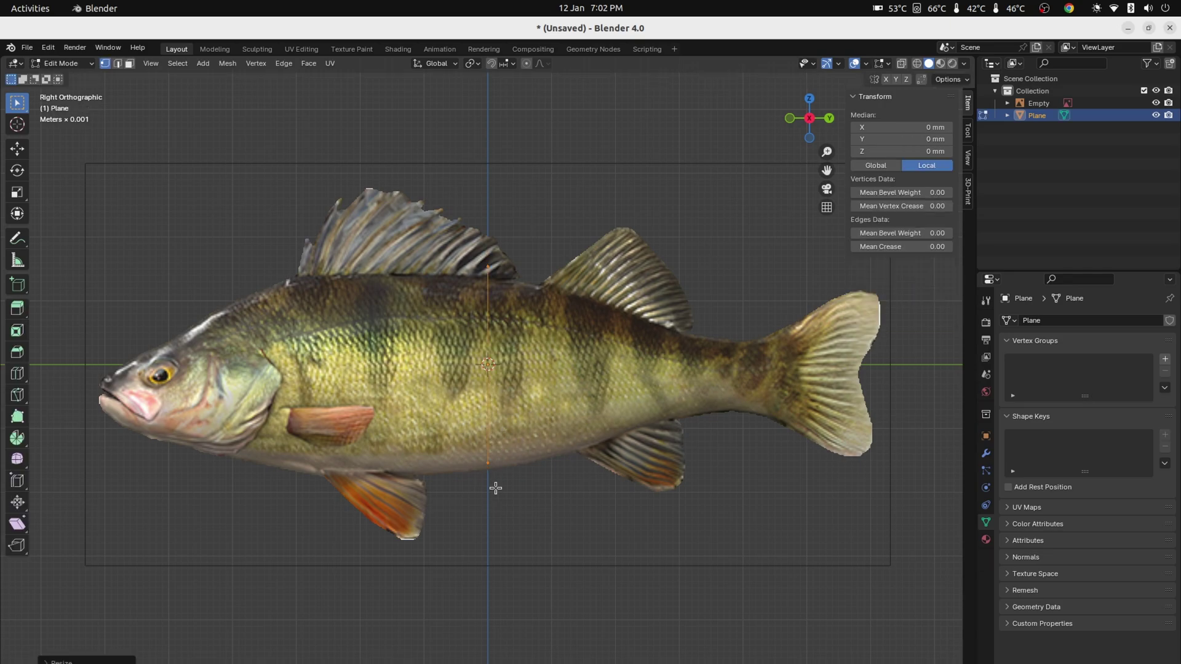
{"action": "key", "text": "g"}
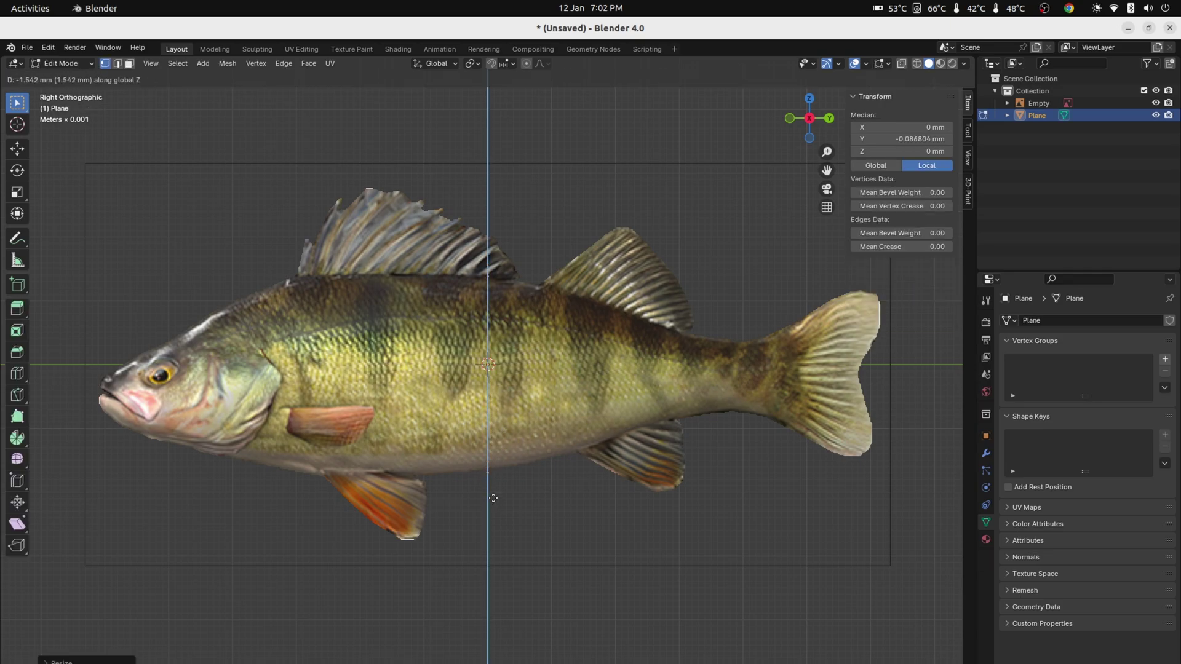
{"action": "left_click", "coordinate": [493, 496]}
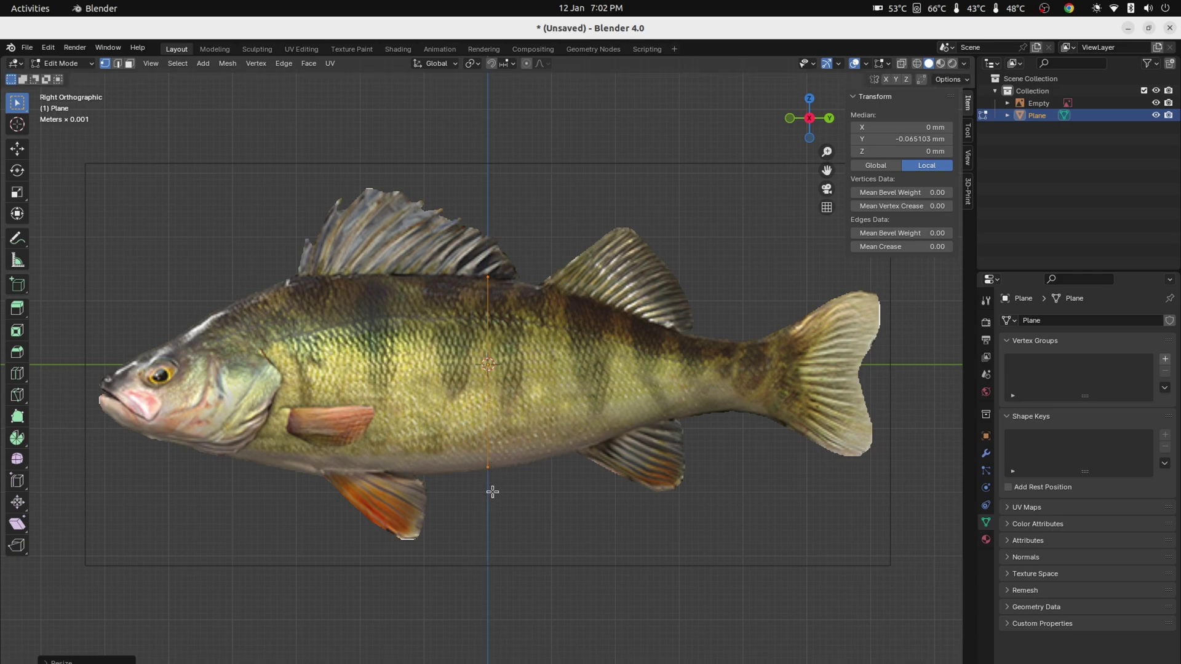
{"action": "left_click", "coordinate": [492, 493]}
- Extrude the plane about 24 mm towards the head, then scale and move the new end vertically to match the body outline
{"action": "key", "text": "e"}
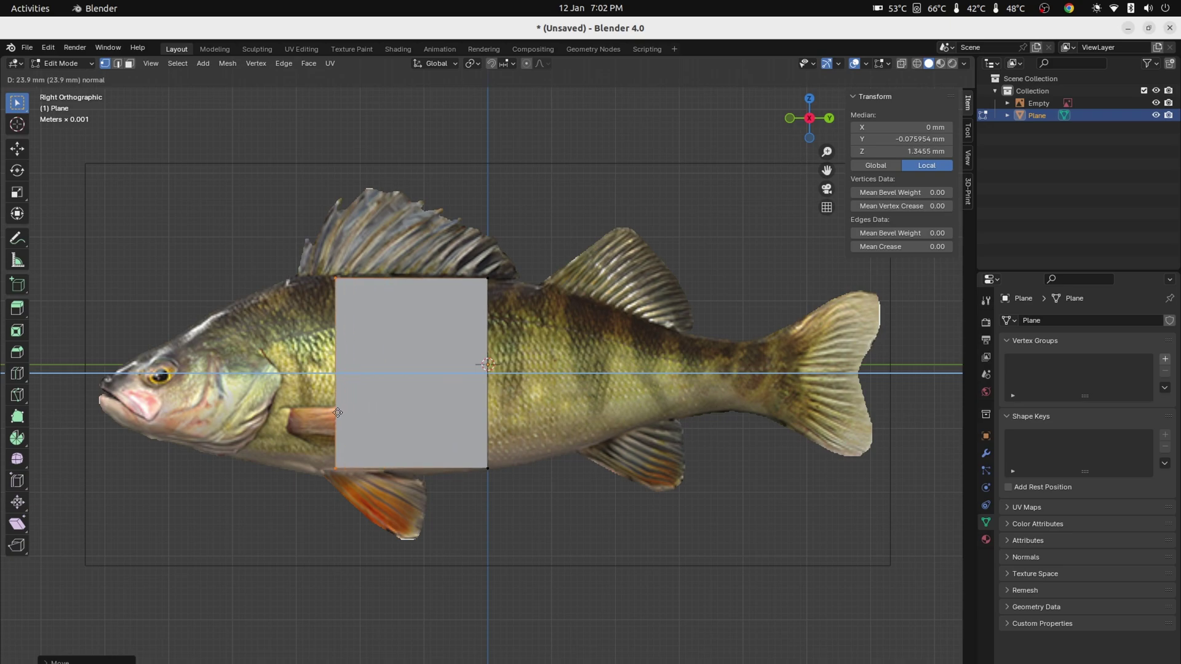
{"action": "left_click", "coordinate": [338, 412]}
{"action": "key", "text": "s"}
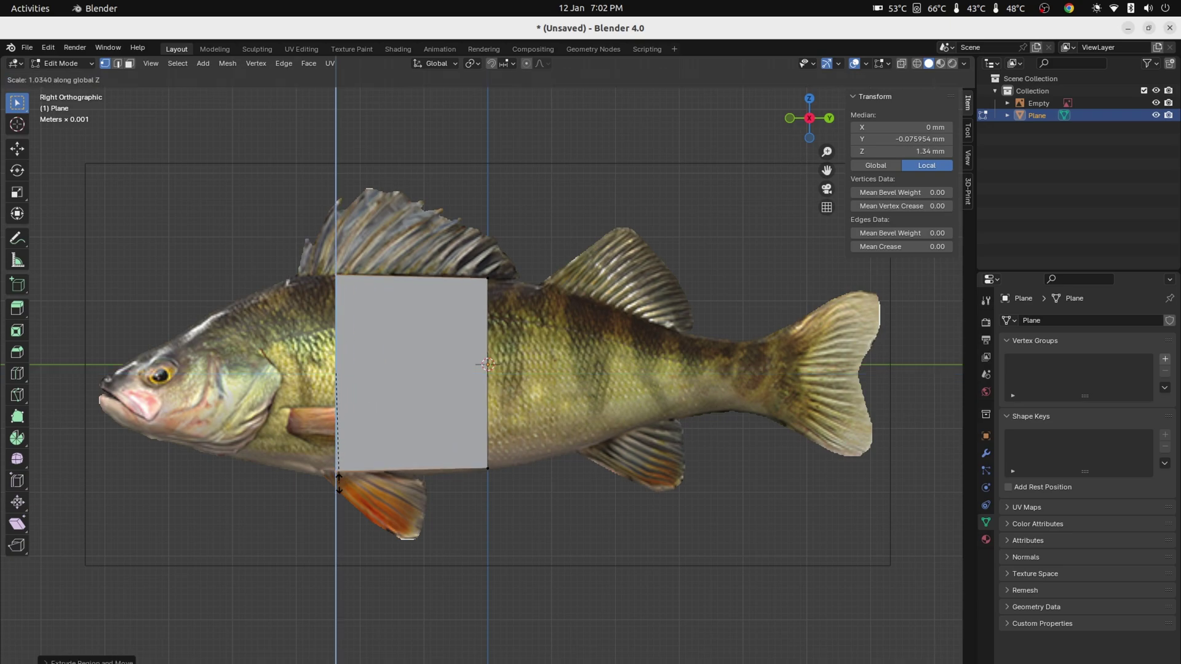
{"action": "left_click", "coordinate": [338, 484]}
{"action": "key", "text": "g"}
{"action": "key", "text": "z"}
{"action": "left_click", "coordinate": [337, 485]}
{"action": "key", "text": "s"}
{"action": "key", "text": "z"}
{"action": "left_click", "coordinate": [337, 489]}
{"action": "key", "text": "g"}
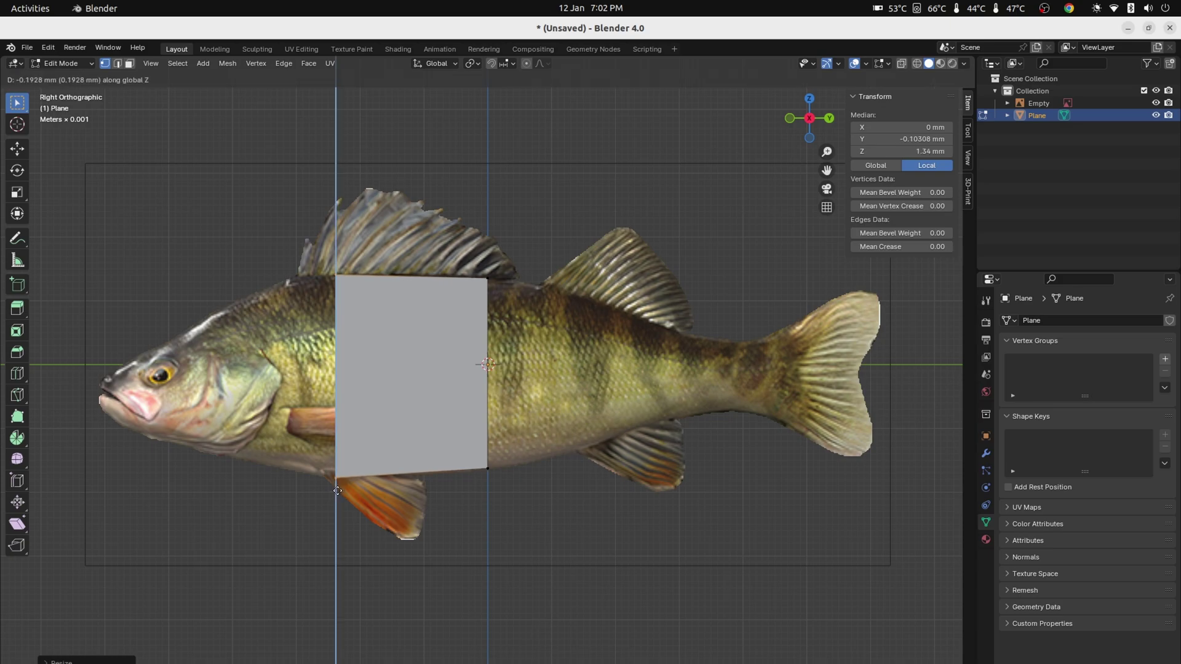
{"action": "left_click", "coordinate": [337, 491]}
- Extrude two more sections forward past the gill cover to behind the eye, scaling each to the head outline
{"action": "key", "text": "e"}
{"action": "left_click", "coordinate": [243, 495]}
{"action": "key", "text": "s"}
{"action": "key", "text": "z"}
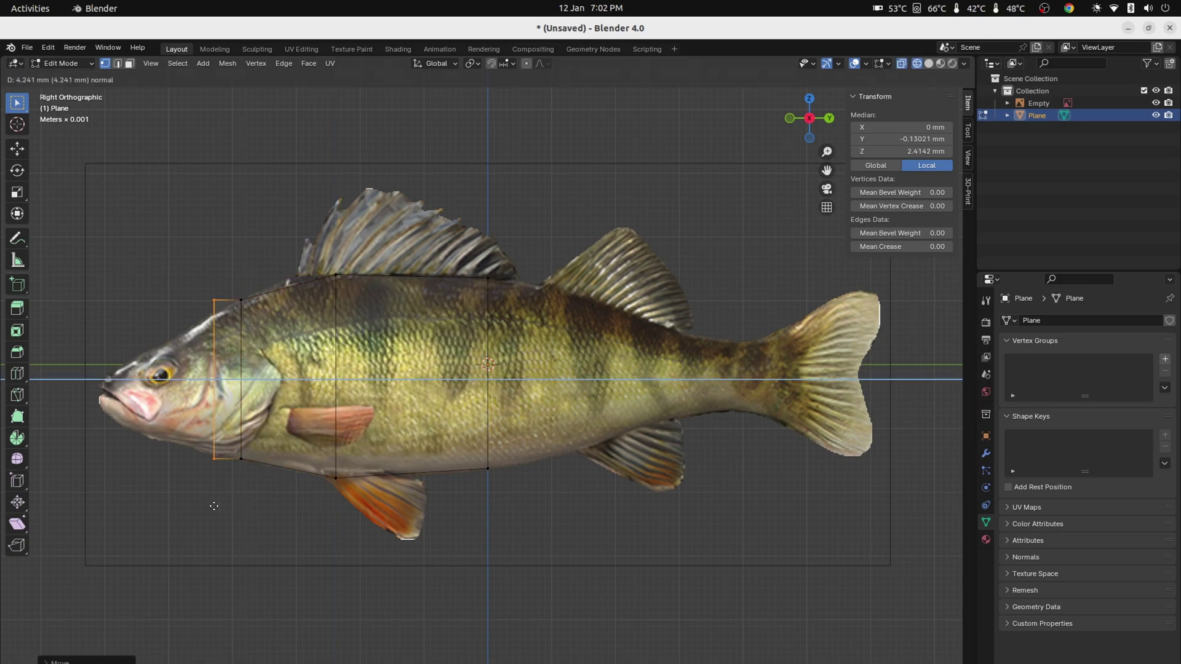
{"action": "left_click", "coordinate": [184, 492]}
{"action": "key", "text": "s"}
{"action": "left_click", "coordinate": [165, 460]}
- Extrude the front section to the snout tip, then scale and move it vertically to fit the mouth
{"action": "key", "text": "e"}
{"action": "left_click", "coordinate": [98, 471]}
{"action": "key", "text": "s"}
{"action": "key", "text": "z"}
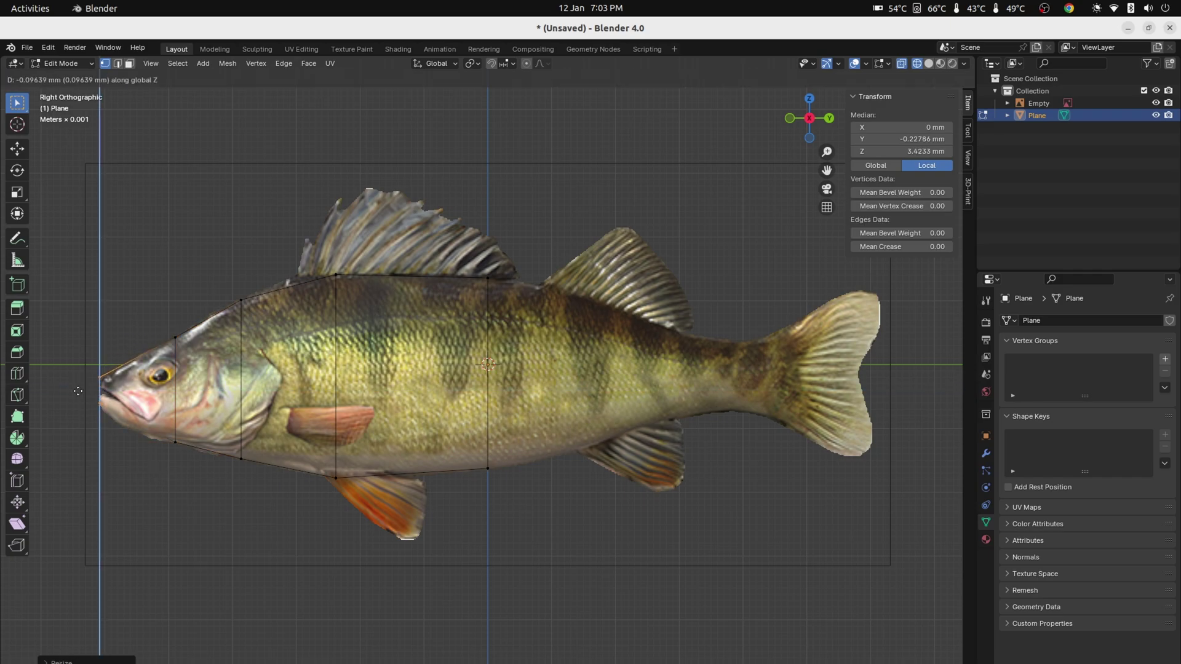
{"action": "left_click", "coordinate": [78, 393]}
- Extrude the mid-body rear face along Y towards the tail and scale it vertically to fit beneath the second dorsal fin
{"action": "middle_click_drag", "start_coordinate": [184, 467], "coordinate": [303, 553]}
{"action": "key", "text": "KP_3"}
{"action": "middle_click_drag", "start_coordinate": [615, 283], "coordinate": [422, 348], "text": "shift"}
{"action": "left_click_drag", "start_coordinate": [259, 295], "coordinate": [388, 585]}
{"action": "key", "text": "e"}
{"action": "key", "text": "y"}
{"action": "left_click", "coordinate": [512, 552]}
{"action": "key", "text": "s"}
{"action": "key", "text": "z"}
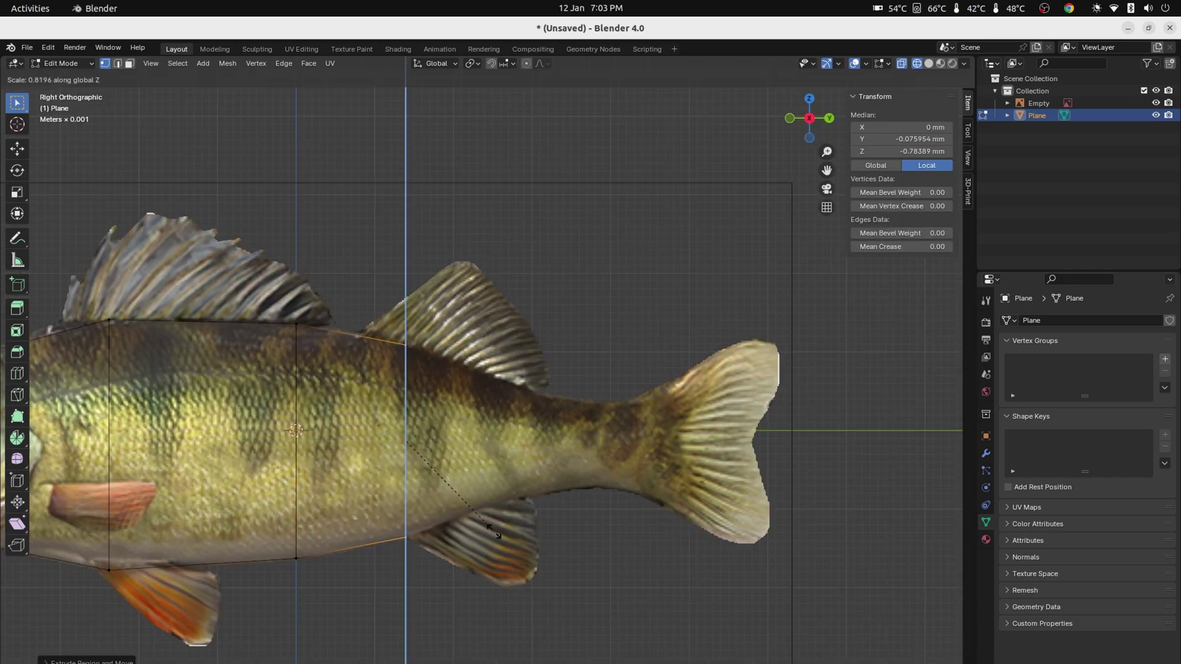
{"action": "left_click", "coordinate": [494, 531]}
- Extrude another section further back under the second dorsal fin and move it vertically onto the body outline
{"action": "key", "text": "e"}
{"action": "left_click", "coordinate": [527, 554]}
{"action": "key", "text": "g"}
{"action": "key", "text": "z"}
{"action": "left_click", "coordinate": [525, 551]}
- Extrude along Y to the narrow tail stem and scale and move the new end to fit its height
{"action": "key", "text": "e"}
{"action": "key", "text": "y"}
{"action": "left_click", "coordinate": [651, 567]}
{"action": "key", "text": "s"}
{"action": "key", "text": "z"}
{"action": "left_click", "coordinate": [633, 517]}
{"action": "key", "text": "g"}
- Extrude a final short section to the base of the tail fin and scale it vertically to match
{"action": "key", "text": "e"}
{"action": "left_click", "coordinate": [672, 523]}
{"action": "key", "text": "s"}
{"action": "key", "text": "z"}
{"action": "left_click", "coordinate": [609, 544]}
- Add a vertical loop cut across the long tapering section before the tail stem
{"action": "key", "text": "alt+a"}
{"action": "scroll", "coordinate": [440, 545], "scroll_direction": "down", "scroll_amount": 1}
{"action": "middle_click_drag", "start_coordinate": [440, 546], "coordinate": [497, 448], "text": "ctrl"}
{"action": "key", "text": "ctrl+r"}
{"action": "left_click", "coordinate": [516, 420]}
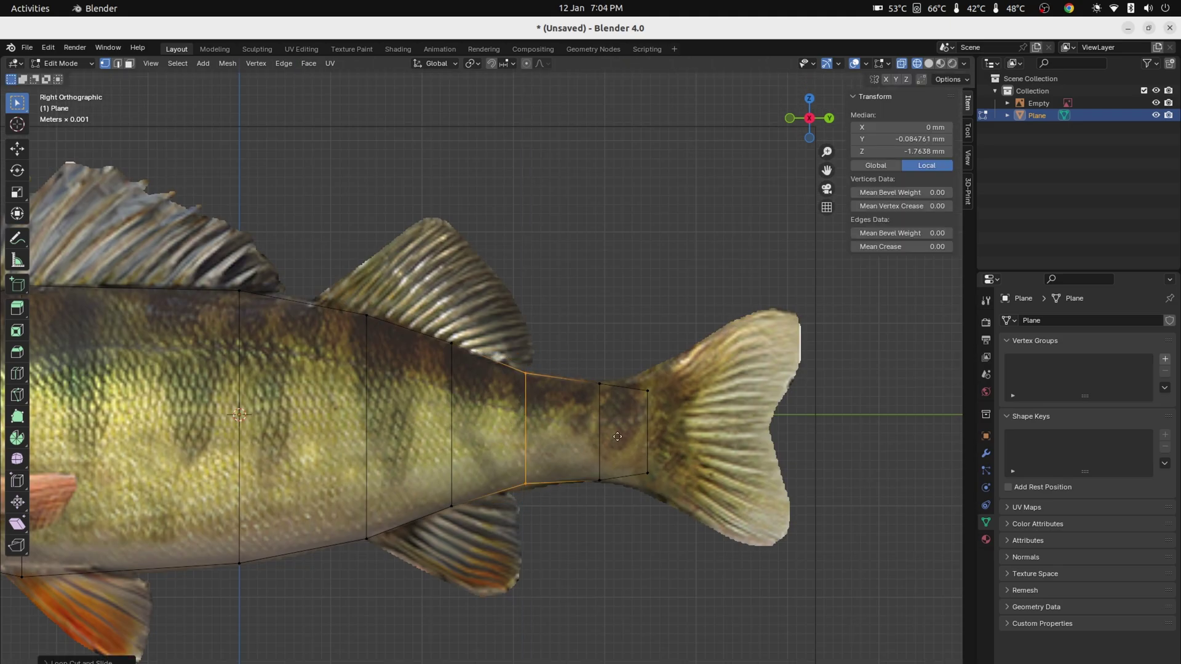
{"action": "left_click", "coordinate": [617, 436]}
{"action": "key", "text": "alt+a"}
- Delete the half of the body mesh on one side of the centre plane and return to Object Mode
{"action": "middle_click_drag", "start_coordinate": [617, 436], "coordinate": [574, 548]}
{"action": "left_click_drag", "start_coordinate": [427, 198], "coordinate": [527, 638]}
{"action": "key", "text": "x"}
{"action": "left_click", "coordinate": [492, 540]}
{"action": "key", "text": "Tab"}
- Add a Mirror modifier to the half body
{"action": "left_click", "coordinate": [986, 453]}
{"action": "left_click", "coordinate": [1082, 320]}
{"action": "mouse_move", "coordinate": [1058, 363]}
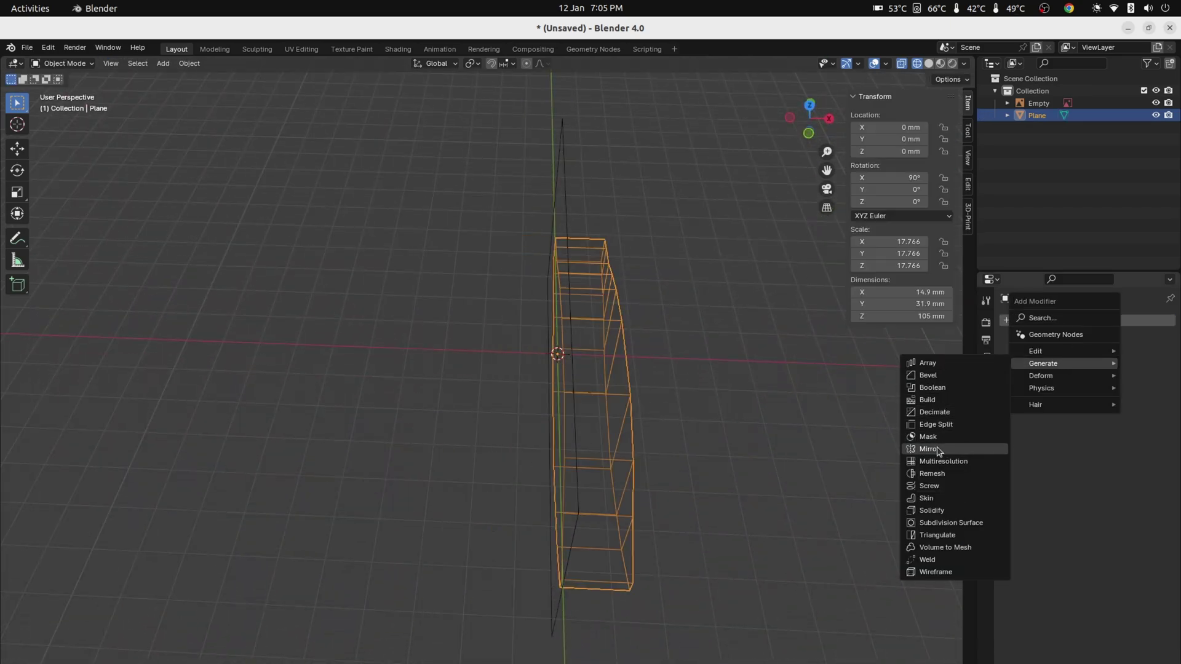
{"action": "left_click", "coordinate": [938, 451]}
- Turn off wireframe shading and apply Shade Smooth to the mirrored body
{"action": "middle_click_drag", "start_coordinate": [685, 478], "coordinate": [715, 508]}
{"action": "key", "text": "shift+z"}
{"action": "right_click", "coordinate": [537, 396]}
{"action": "left_click", "coordinate": [538, 396]}
{"action": "mouse_move", "coordinate": [537, 396]}
{"action": "middle_mouse_down"}
{"action": "mouse_move", "coordinate": [618, 502]}
{"action": "mouse_move", "coordinate": [606, 516]}
{"action": "middle_mouse_up"}
- Add a Subdivision Surface modifier to the mirrored body and set its viewport level to 2
{"action": "left_click", "coordinate": [1006, 340]}
{"action": "left_click", "coordinate": [1052, 321]}
{"action": "mouse_move", "coordinate": [1061, 326]}
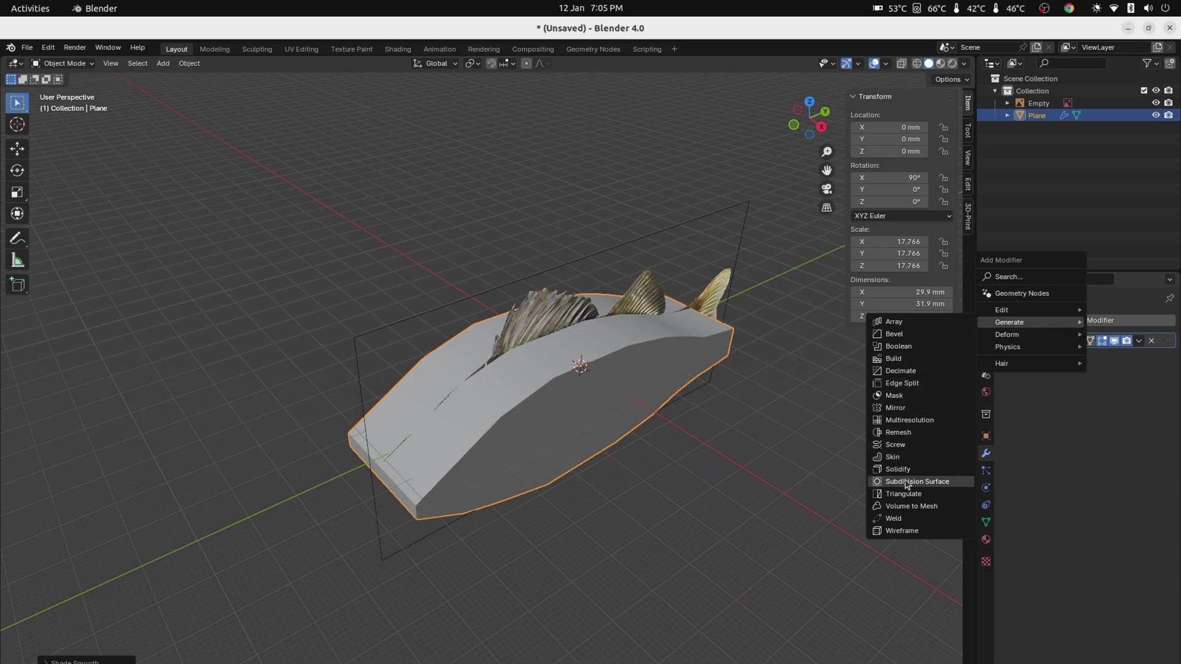
{"action": "left_click", "coordinate": [905, 483]}
{"action": "middle_click_drag", "start_coordinate": [910, 424], "coordinate": [947, 422]}
{"action": "left_click", "coordinate": [1151, 392]}
- In wireframe Edit Mode, move the first selected side vertices inward along X to start tapering the body
{"action": "key", "text": "Tab"}
{"action": "key", "text": "shift+z"}
{"action": "mouse_move", "coordinate": [569, 394]}
{"action": "middle_mouse_down"}
{"action": "mouse_move", "coordinate": [638, 458]}
{"action": "mouse_move", "coordinate": [546, 394]}
{"action": "middle_mouse_up"}
{"action": "key", "text": "KP_7"}
{"action": "key", "text": "g"}
{"action": "key", "text": "x"}
{"action": "left_click", "coordinate": [743, 478]}
- Extend the selection to the next pair of side vertices and move the selection inward along X
{"action": "middle_click_drag", "start_coordinate": [744, 477], "coordinate": [498, 417]}
{"action": "left_click", "coordinate": [499, 417], "text": "shift"}
{"action": "left_click", "coordinate": [498, 462], "text": "shift"}
{"action": "key", "text": "KP_7"}
{"action": "key", "text": "g"}
{"action": "key", "text": "x"}
{"action": "left_click", "coordinate": [738, 435]}
- Add two more side vertices nearer the middle and move the selected end vertices about 1.76 mm inward along X
{"action": "middle_click_drag", "start_coordinate": [738, 435], "coordinate": [587, 347]}
{"action": "left_click", "coordinate": [587, 347], "text": "shift"}
{"action": "left_click", "coordinate": [588, 394], "text": "shift"}
{"action": "key", "text": "KP_7"}
{"action": "key", "text": "g"}
{"action": "key", "text": "x"}
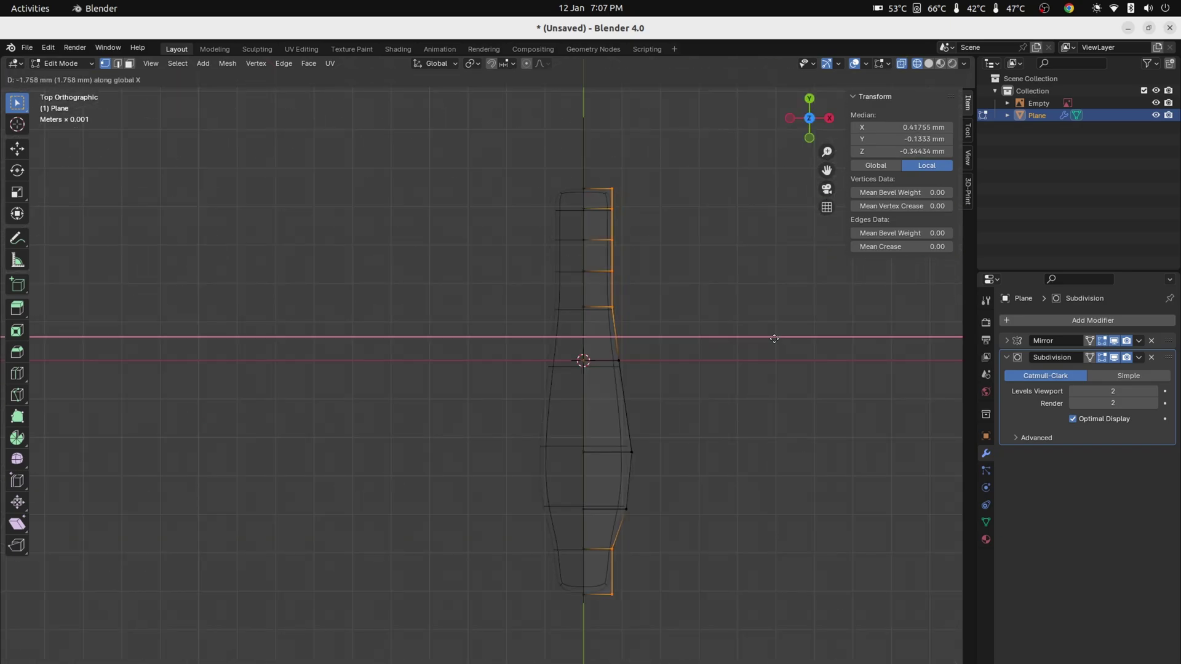
{"action": "left_click", "coordinate": [775, 339]}
- Refine the taper in two further rounds, adding side vertices to the selection and moving them along X
{"action": "middle_click_drag", "start_coordinate": [776, 339], "coordinate": [627, 264]}
{"action": "left_click", "coordinate": [628, 363], "text": "shift"}
{"action": "key", "text": "g"}
{"action": "key", "text": "x"}
{"action": "middle_click_drag", "start_coordinate": [685, 364], "coordinate": [666, 283]}
{"action": "left_click", "coordinate": [735, 422]}
{"action": "left_click", "coordinate": [656, 340], "text": "shift"}
{"action": "left_click", "coordinate": [809, 102]}
{"action": "key", "text": "g"}
{"action": "key", "text": "x"}
{"action": "left_click", "coordinate": [754, 482]}
- Add a last side vertex to the selection, move the group along X to finish the taper, and toggle X-ray display
{"action": "middle_click_drag", "start_coordinate": [754, 482], "coordinate": [691, 416]}
{"action": "left_click", "coordinate": [658, 325], "text": "shift"}
{"action": "left_click", "coordinate": [809, 105]}
{"action": "key", "text": "g"}
{"action": "key", "text": "x"}
{"action": "left_click", "coordinate": [809, 457]}
{"action": "key", "text": "alt+z"}
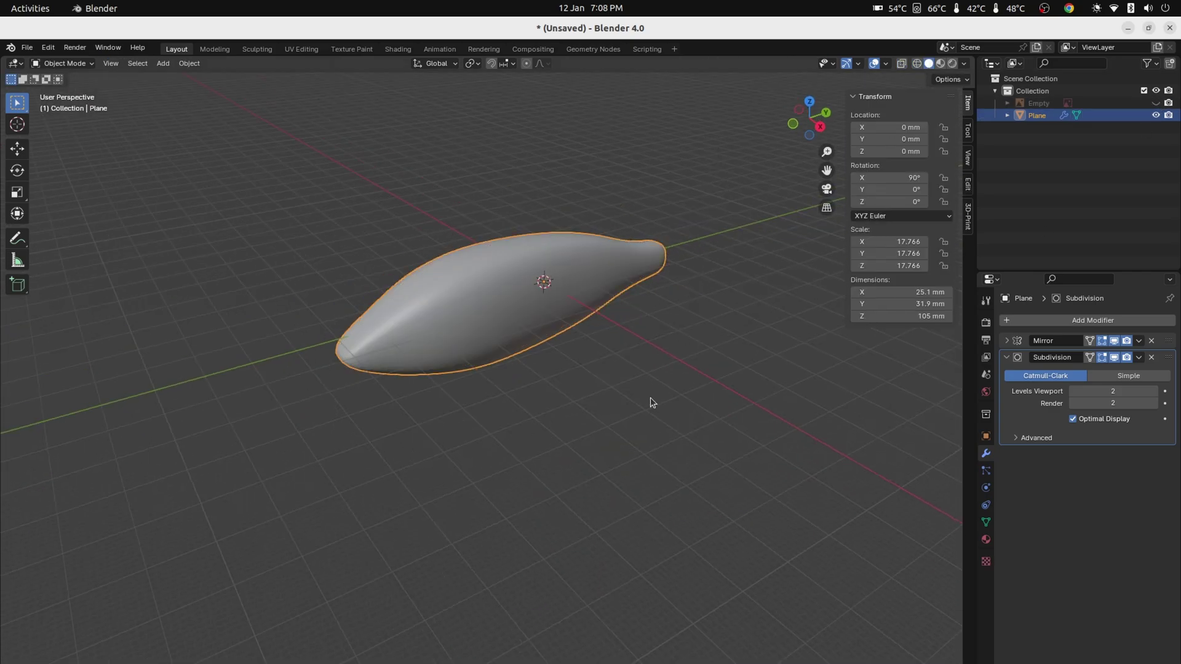
- Toggle the Subdivision modifier's viewport display on and off to compare the smoothed body with its base mesh
{"action": "mouse_move", "coordinate": [651, 401]}
{"action": "middle_mouse_down"}
{"action": "mouse_move", "coordinate": [673, 377]}
{"action": "mouse_move", "coordinate": [609, 394]}
{"action": "mouse_move", "coordinate": [582, 426]}
{"action": "mouse_move", "coordinate": [670, 397]}
{"action": "middle_mouse_up"}
{"action": "left_click", "coordinate": [1114, 358]}
{"action": "left_click", "coordinate": [1115, 358]}
{"action": "left_click", "coordinate": [1115, 357]}
{"action": "left_click", "coordinate": [1115, 357]}
{"action": "left_click", "coordinate": [1115, 357]}
{"action": "left_click", "coordinate": [1113, 359]}
- Select the edge loop at the nose in wireframe Edit Mode and scale it
{"action": "key", "text": "Tab"}
{"action": "key", "text": "shift+z"}
{"action": "mouse_move", "coordinate": [557, 474]}
{"action": "middle_mouse_down"}
{"action": "mouse_move", "coordinate": [505, 497]}
{"action": "mouse_move", "coordinate": [635, 454]}
{"action": "mouse_move", "coordinate": [578, 458]}
{"action": "middle_mouse_up"}
{"action": "left_click", "coordinate": [359, 467], "text": "alt"}
{"action": "key", "text": "s"}
{"action": "left_click", "coordinate": [434, 513]}
- Return to solid shading and slide the edge loop behind the nose along the body
{"action": "key", "text": "shift+z"}
{"action": "left_click", "coordinate": [419, 441], "text": "alt"}
{"action": "key", "text": "g"}
{"action": "key", "text": "g"}
{"action": "mouse_move", "coordinate": [474, 548]}
{"action": "middle_mouse_down"}
{"action": "mouse_move", "coordinate": [527, 510]}
{"action": "mouse_move", "coordinate": [514, 364]}
{"action": "middle_mouse_up"}
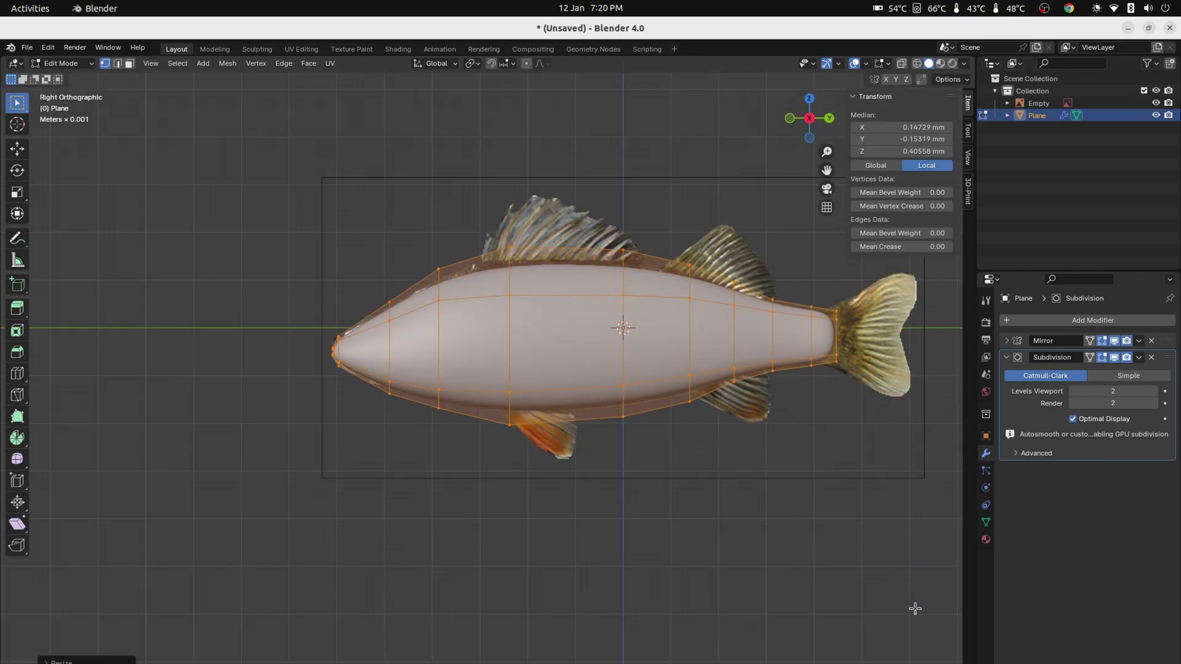
- Scale the whole body mesh along Z and shift it vertically to match the perch outline in side view
{"action": "key", "text": "s"}
{"action": "key", "text": "z"}
{"action": "left_click", "coordinate": [928, 637]}
{"action": "key", "text": "g"}
{"action": "key", "text": "z"}
{"action": "left_click", "coordinate": [912, 631]}
{"action": "left_click", "coordinate": [327, 435]}
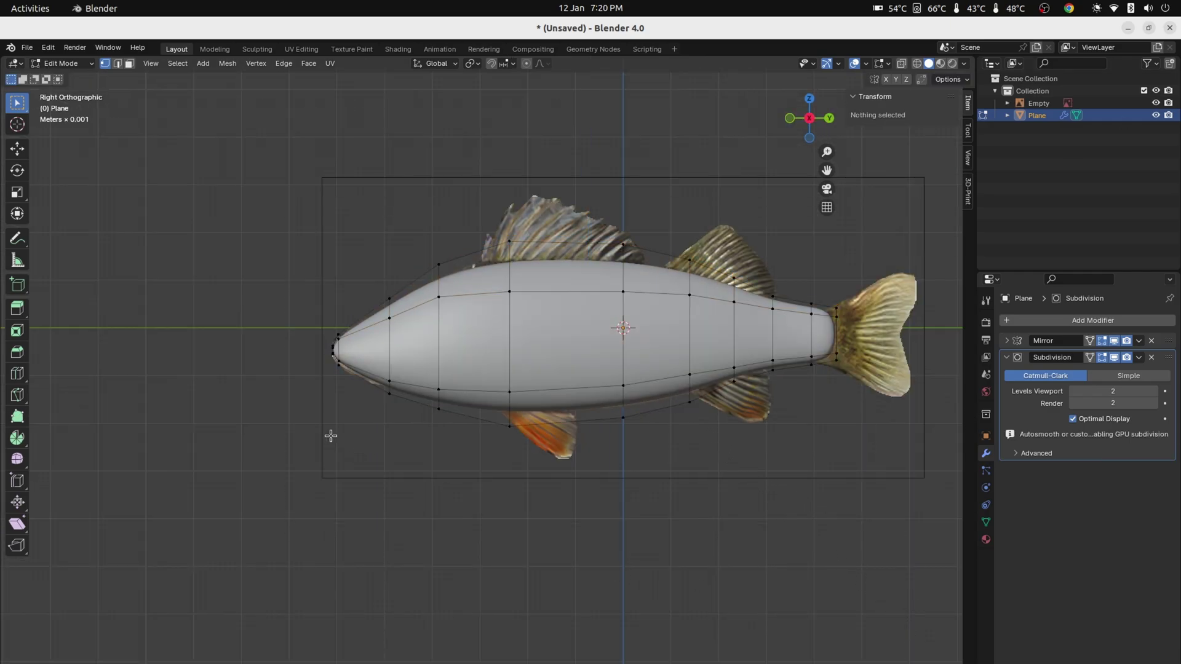
- Box-select the head vertices in wireframe, move them along X, and clear the selection
{"action": "scroll", "coordinate": [323, 369], "scroll_direction": "up", "scroll_amount": 8}
{"action": "left_click", "coordinate": [916, 63]}
{"action": "left_click_drag", "start_coordinate": [333, 178], "coordinate": [453, 455]}
{"action": "key", "text": "s"}
{"action": "key", "text": "z"}
{"action": "key", "text": "Escape"}
{"action": "key", "text": "ctrl+z"}
{"action": "key", "text": "ctrl+shift+z"}
{"action": "key", "text": "g"}
{"action": "key", "text": "x"}
{"action": "left_click", "coordinate": [462, 448]}
{"action": "key", "text": "alt+a"}
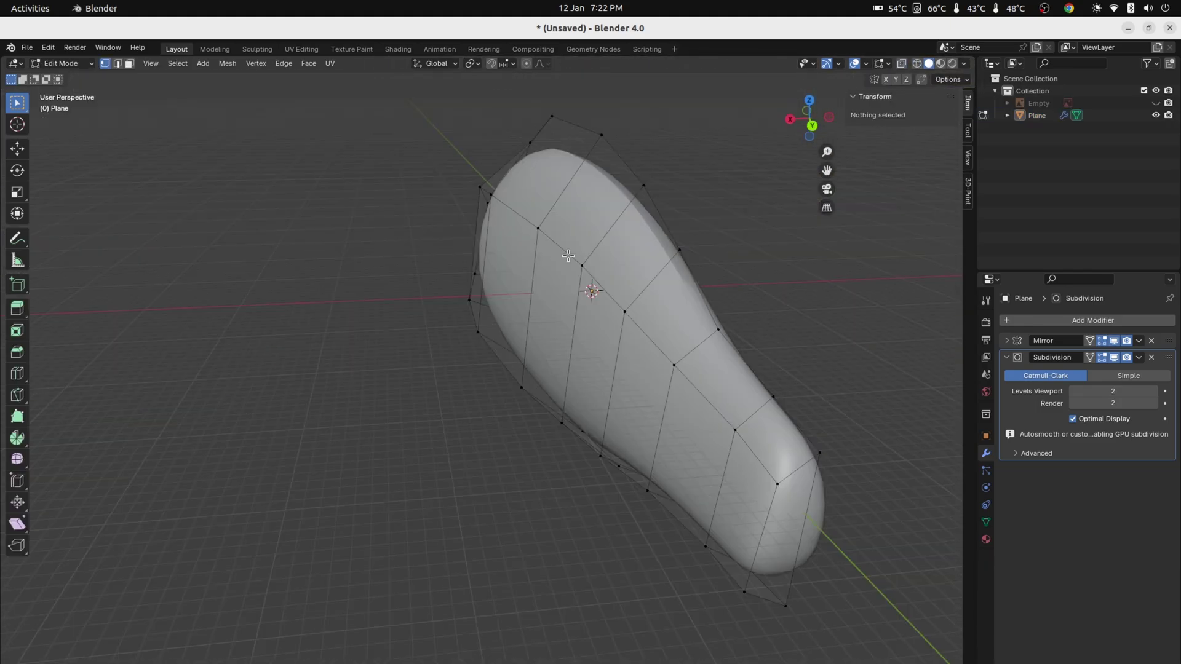
- Select the edge loop on the body's flank and move it along Z
{"action": "left_click", "coordinate": [568, 255], "text": "alt"}
{"action": "key", "text": "g"}
{"action": "key", "text": "x"}
{"action": "key", "text": "z"}
{"action": "left_click", "coordinate": [572, 261]}
- Switch to edge selection, pick an edge on the upper flank, and move it along Z
{"action": "key", "text": "2"}
{"action": "left_click", "coordinate": [553, 229]}
{"action": "middle_click_drag", "start_coordinate": [571, 261], "coordinate": [511, 401]}
{"action": "key", "text": "g"}
{"action": "key", "text": "z"}
{"action": "left_click", "coordinate": [650, 238]}
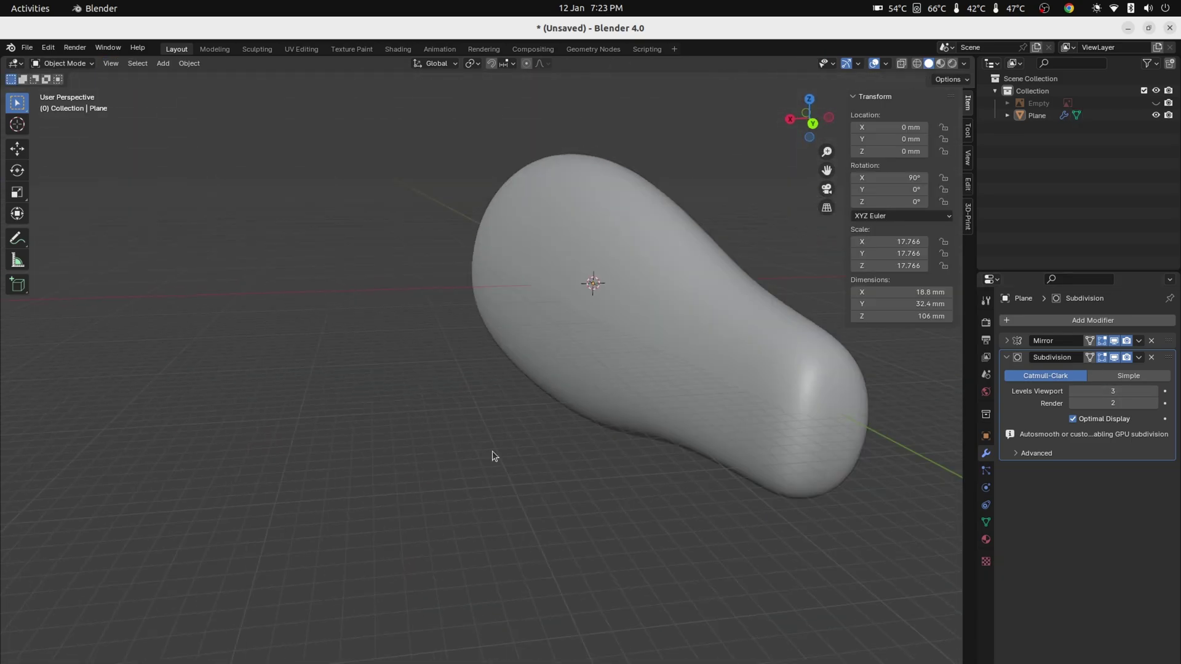
- Set the Subdivision modifier's viewport and render levels to 3 and apply the Mirror and Subdivision modifiers
{"action": "middle_click_drag", "start_coordinate": [490, 453], "coordinate": [578, 394]}
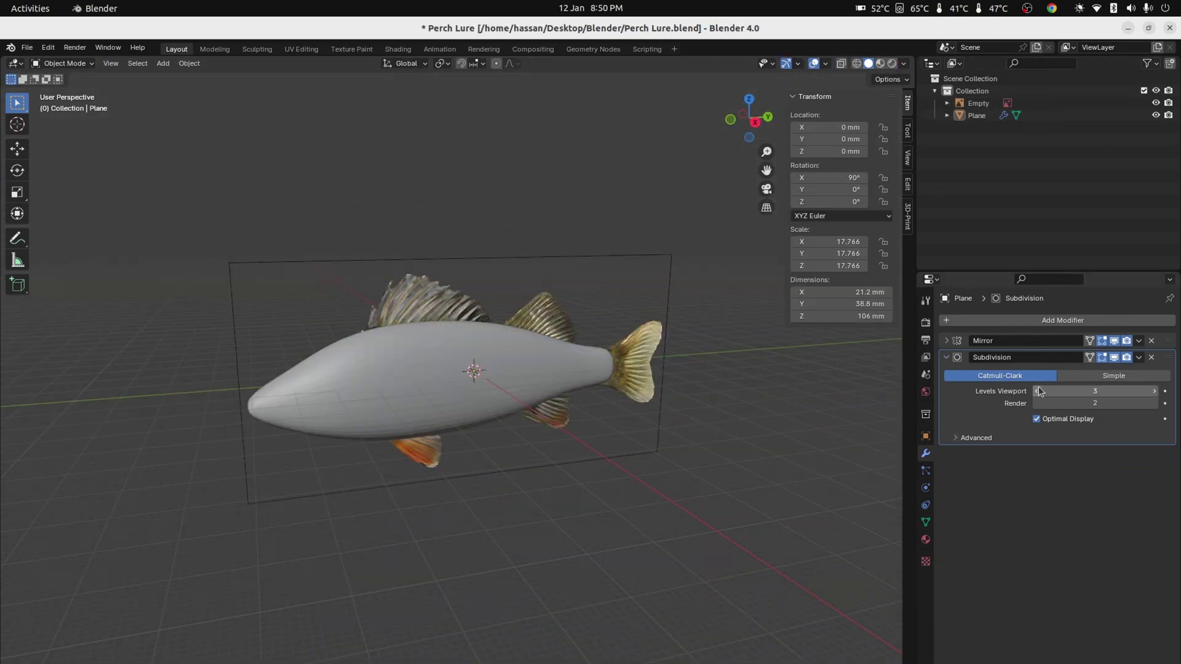
{"action": "left_click", "coordinate": [1037, 391]}
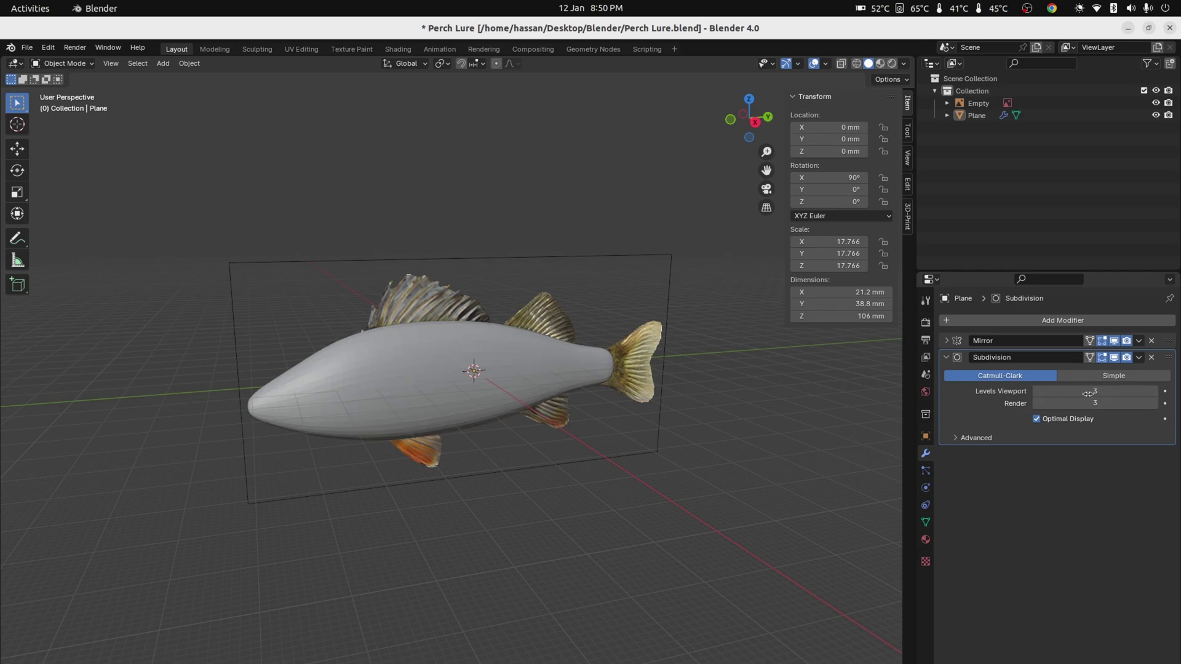
{"action": "left_click", "coordinate": [1138, 340]}
{"action": "left_click", "coordinate": [1107, 353]}
{"action": "left_click", "coordinate": [1138, 341]}
{"action": "left_click", "coordinate": [1107, 353]}
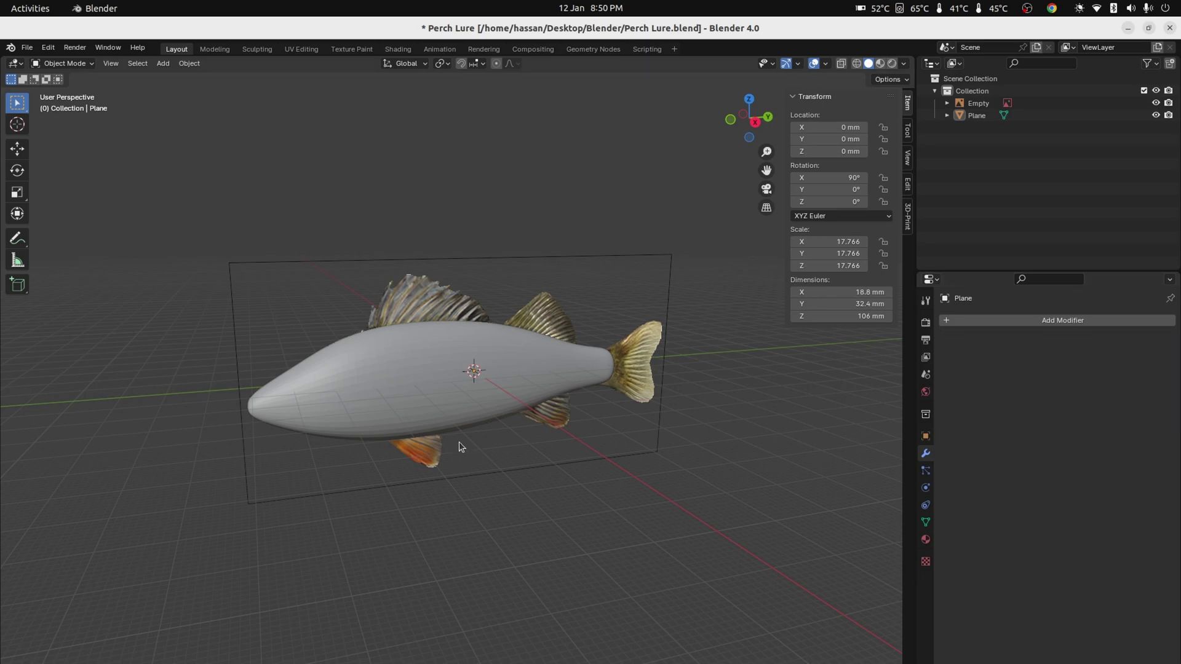
- Inspect the density and layout of the applied body mesh in Edit Mode
{"action": "key", "text": "Tab"}
{"action": "scroll", "coordinate": [403, 458], "scroll_direction": "down", "scroll_amount": 1}
{"action": "scroll", "coordinate": [363, 438], "scroll_direction": "up", "scroll_amount": 6}
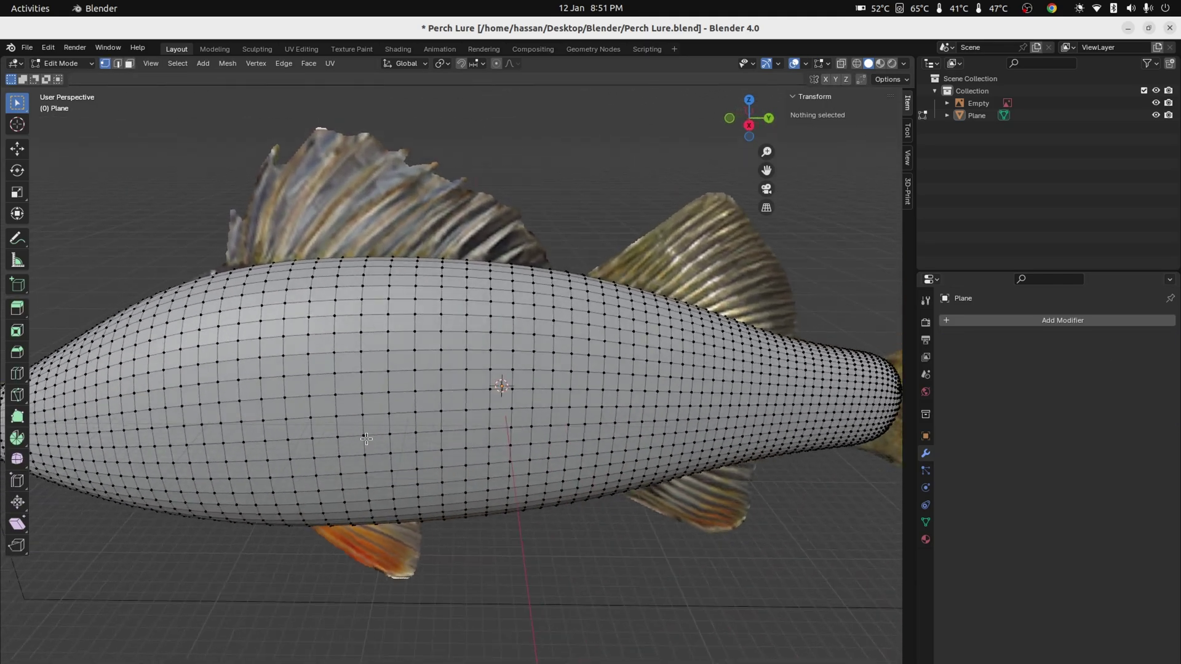
{"action": "mouse_move", "coordinate": [363, 438]}
{"action": "middle_mouse_down"}
{"action": "mouse_move", "coordinate": [395, 406]}
{"action": "mouse_move", "coordinate": [469, 385]}
{"action": "middle_mouse_up"}
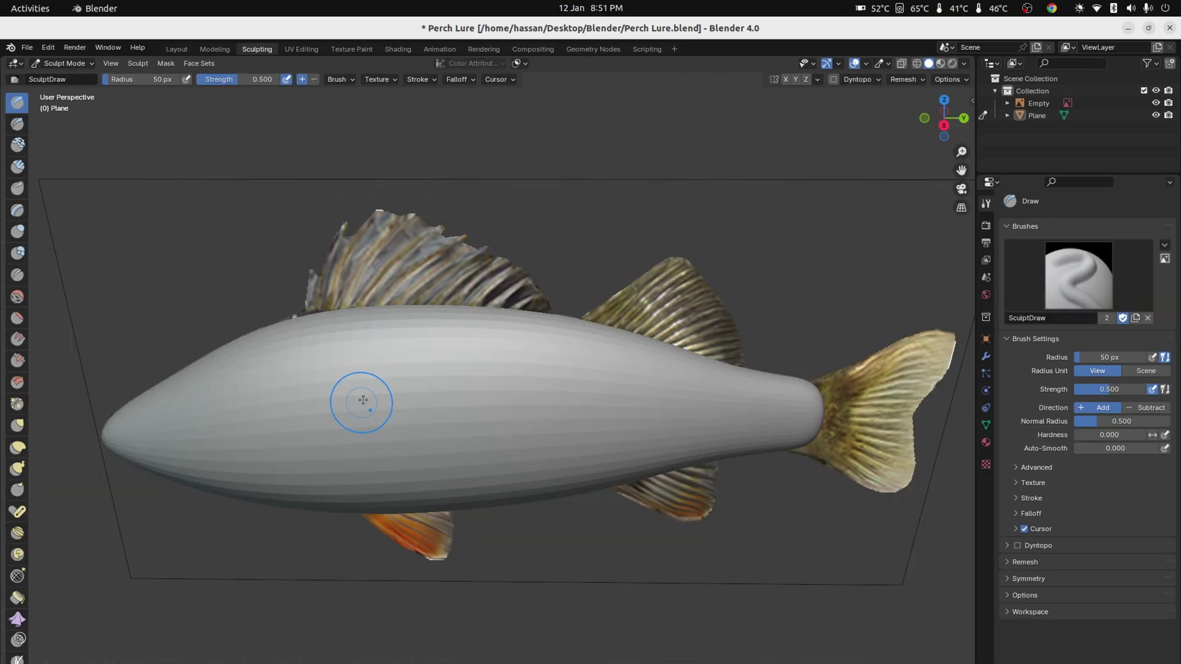
- Widen the sculpt toolbar to show the brush names and select the Draw brush
{"action": "middle_click_drag", "start_coordinate": [361, 400], "coordinate": [383, 390]}
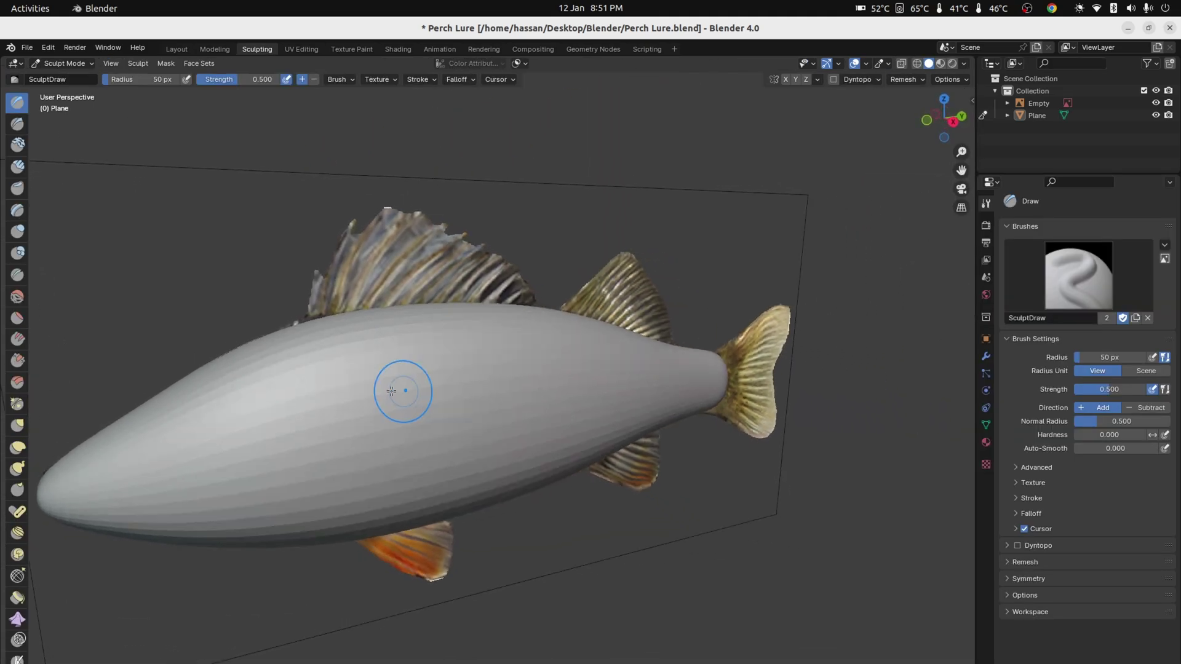
{"action": "middle_click_drag", "start_coordinate": [326, 443], "coordinate": [396, 411], "text": "shift"}
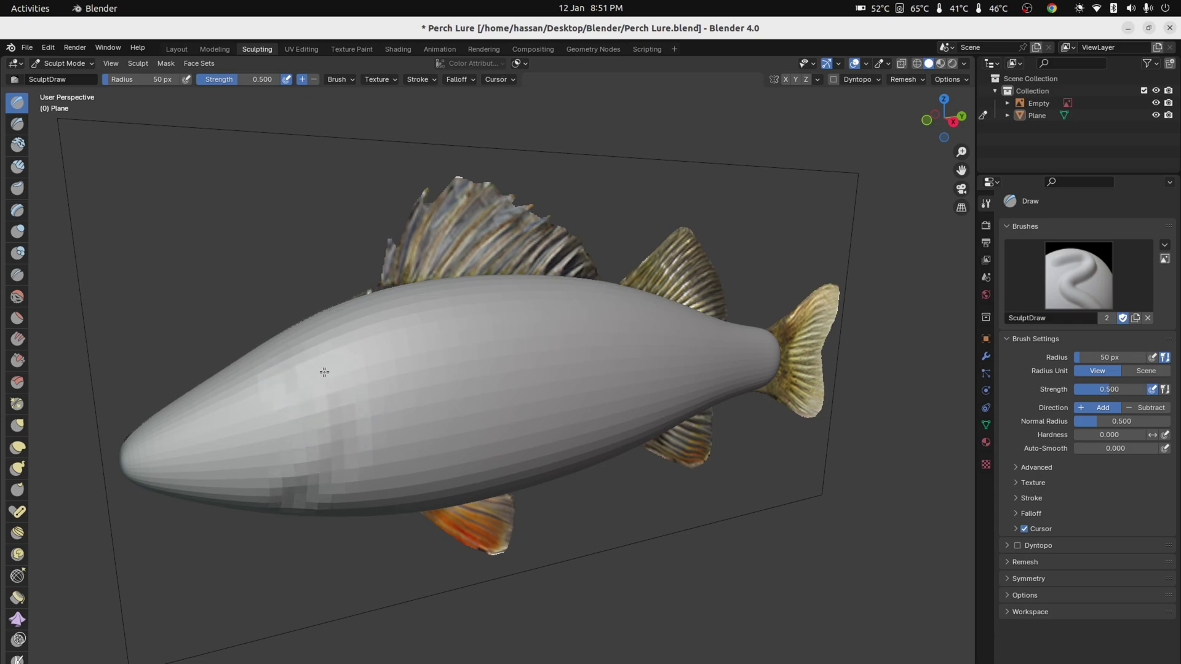
{"action": "middle_click_drag", "start_coordinate": [309, 484], "coordinate": [388, 430]}
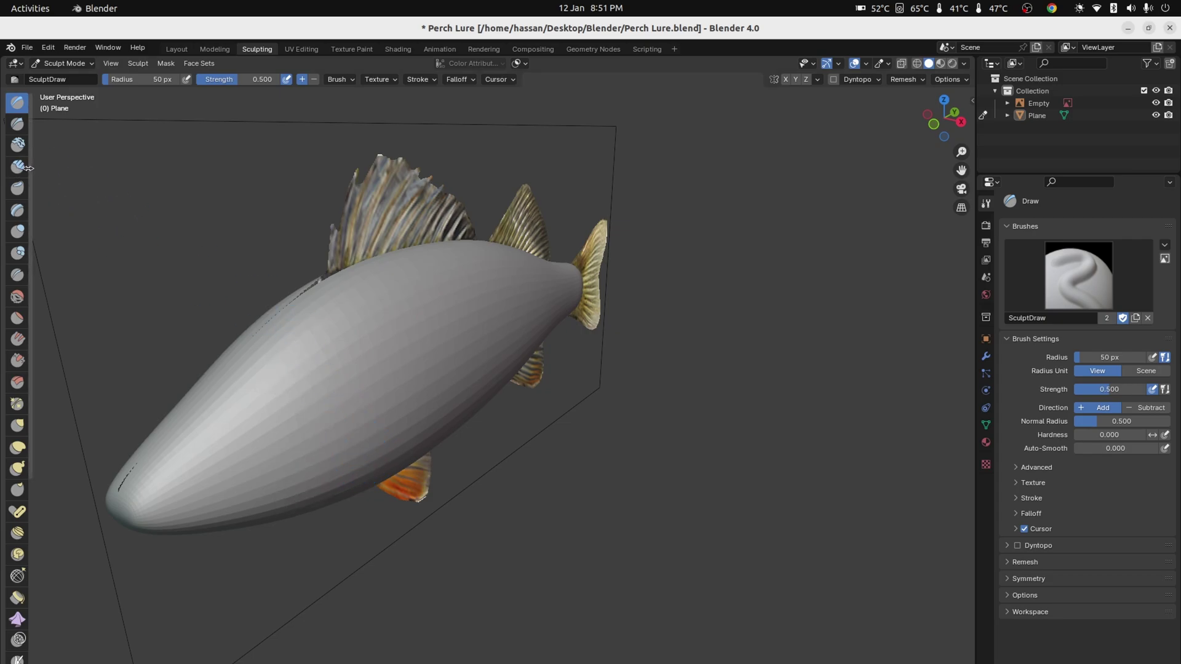
{"action": "left_click_drag", "start_coordinate": [38, 173], "coordinate": [91, 172]}
{"action": "left_click", "coordinate": [44, 147]}
{"action": "left_click", "coordinate": [43, 103]}
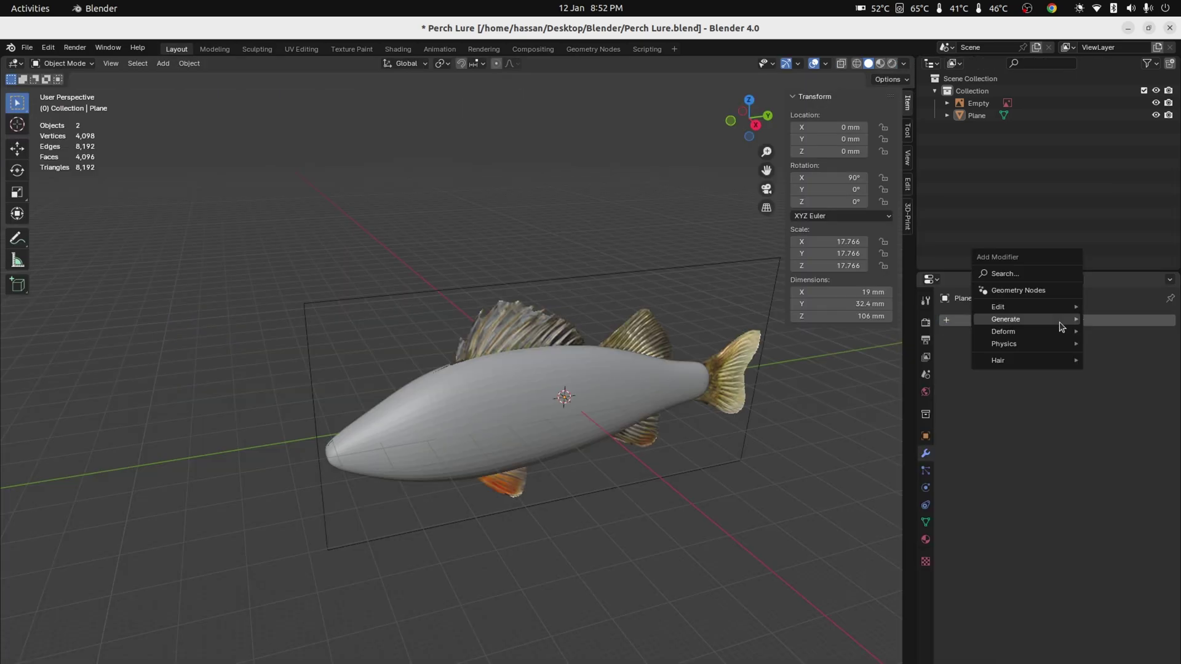
- Add a Multiresolution modifier to the body and subdivide it repeatedly for sculpting detail
{"action": "mouse_move", "coordinate": [1024, 320]}
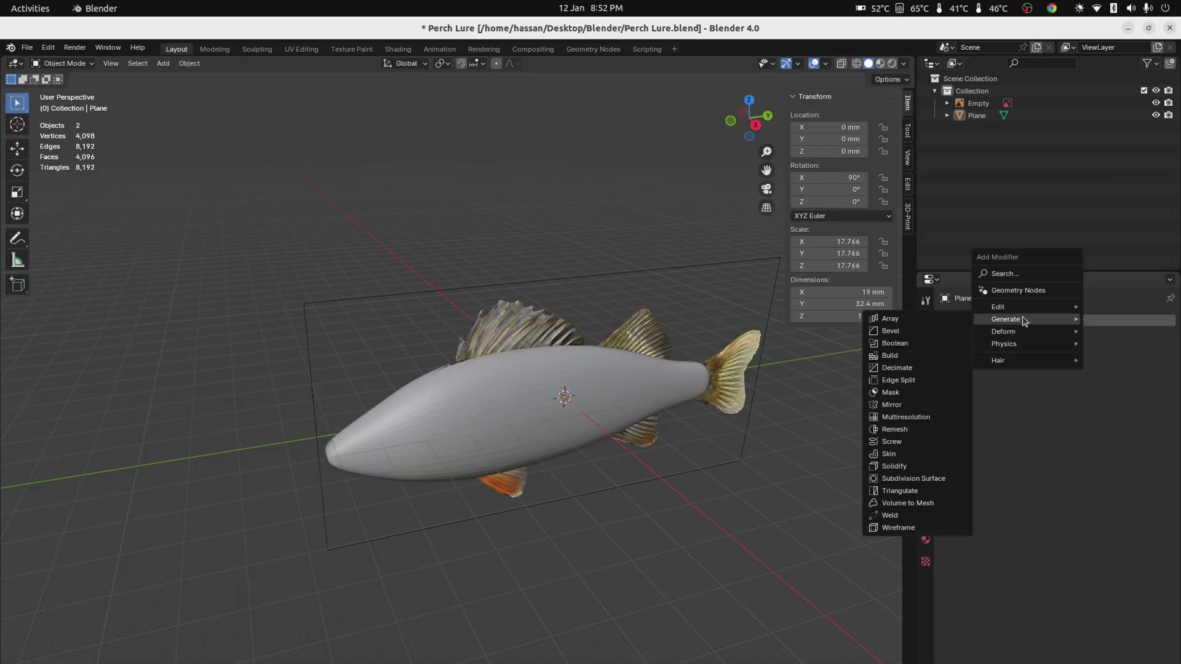
{"action": "left_click", "coordinate": [904, 418]}
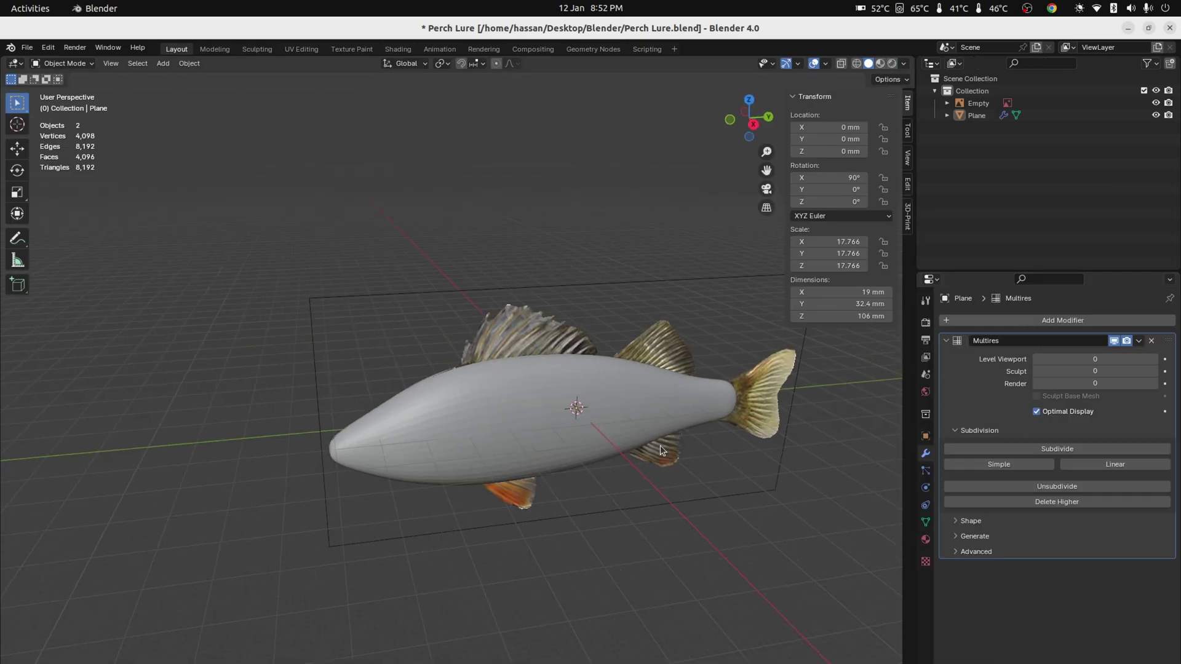
{"action": "middle_click_drag", "start_coordinate": [658, 449], "coordinate": [668, 456]}
{"action": "middle_click_drag", "start_coordinate": [517, 452], "coordinate": [497, 444]}
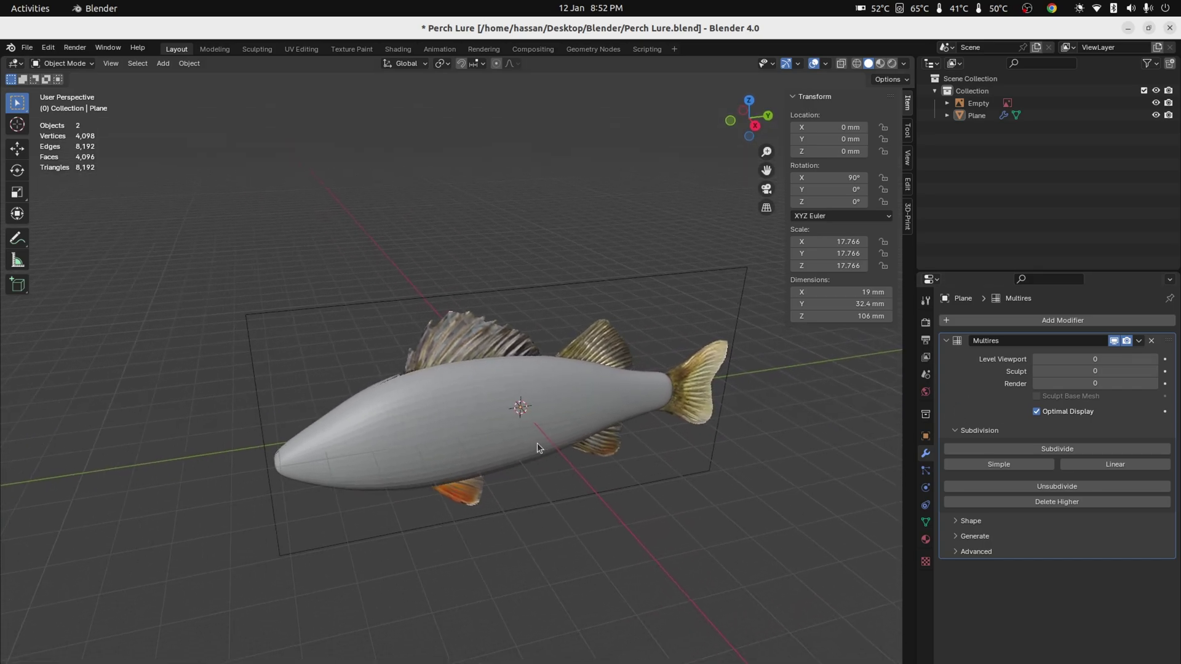
{"action": "left_click", "coordinate": [1049, 450]}
{"action": "left_click", "coordinate": [1037, 451]}
{"action": "middle_click_drag", "start_coordinate": [513, 442], "coordinate": [409, 155]}
- Try a Draw brush stroke across the gill area in the Sculpting workspace
{"action": "left_click", "coordinate": [256, 49]}
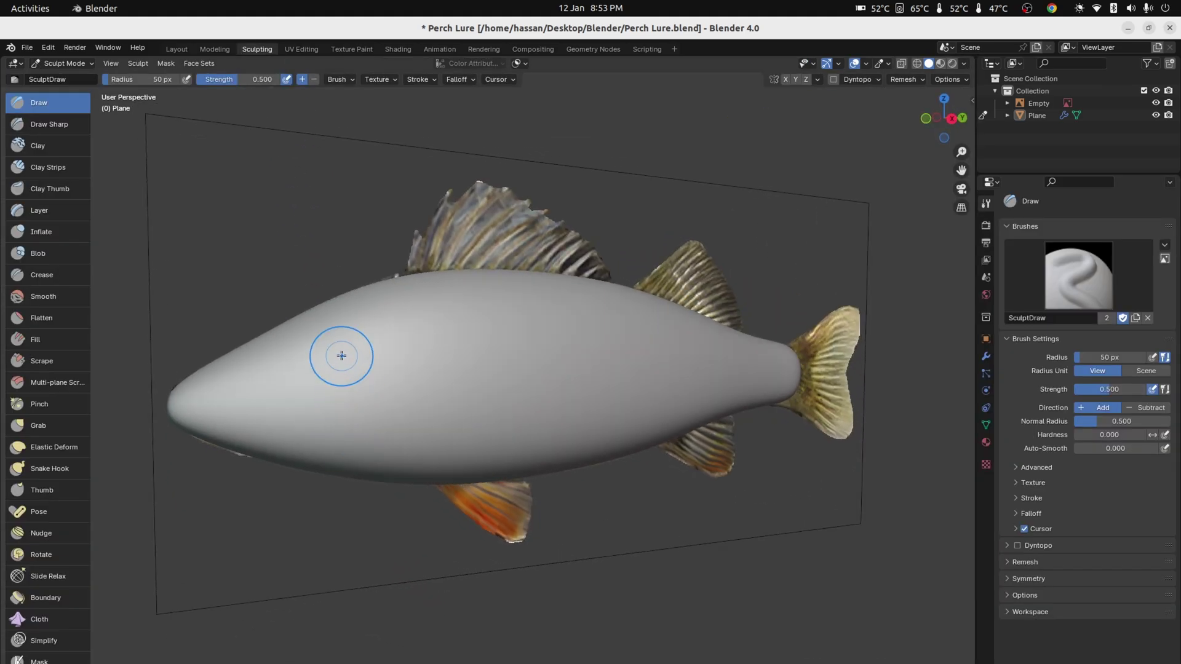
{"action": "left_click_drag", "start_coordinate": [371, 397], "coordinate": [357, 438]}
{"action": "scroll", "coordinate": [359, 393], "scroll_direction": "up", "scroll_amount": 1}
{"action": "mouse_move", "coordinate": [351, 366]}
{"action": "middle_mouse_down"}
{"action": "mouse_move", "coordinate": [295, 431]}
{"action": "mouse_move", "coordinate": [386, 434]}
{"action": "mouse_move", "coordinate": [334, 418]}
{"action": "mouse_move", "coordinate": [363, 426]}
{"action": "middle_mouse_up"}
- Set the perch reference image's depth to Front and enable its opacity at about 0.296
{"action": "left_click", "coordinate": [925, 488]}
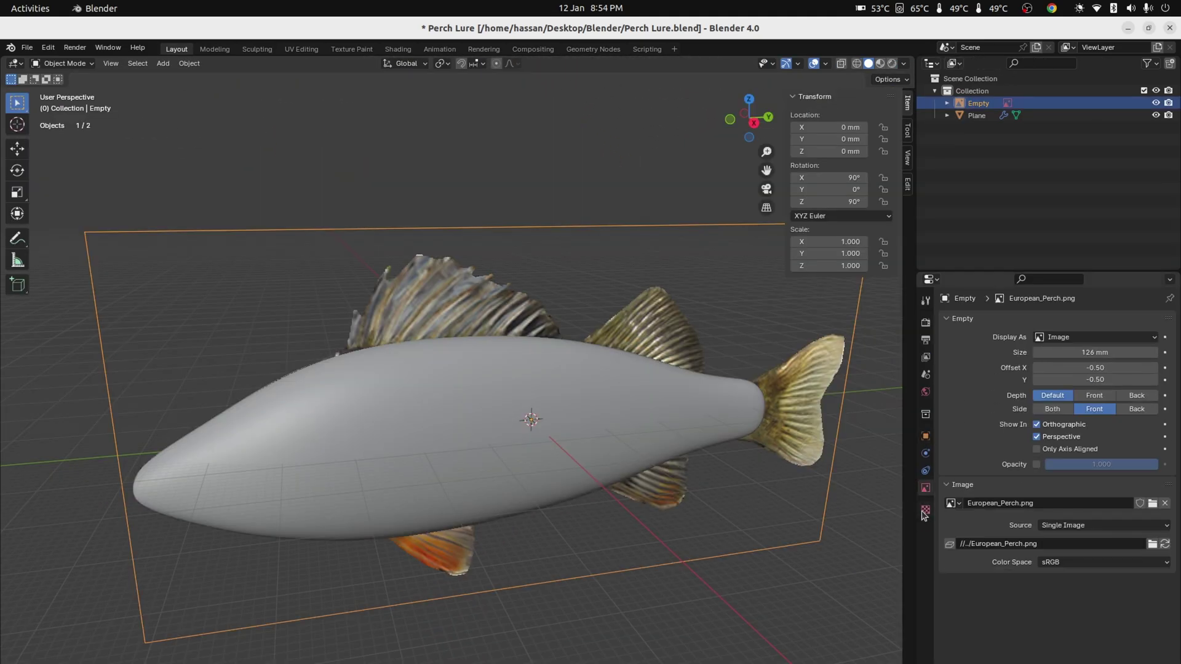
{"action": "left_click", "coordinate": [925, 510]}
{"action": "left_click", "coordinate": [925, 488]}
{"action": "left_click", "coordinate": [1098, 395]}
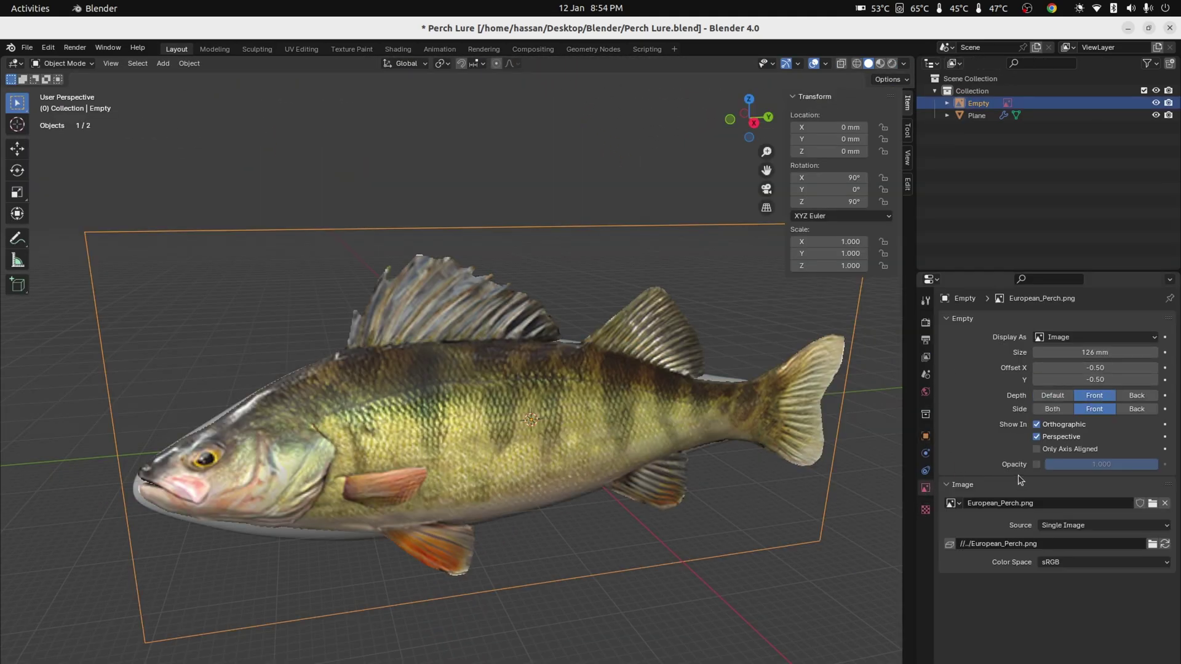
{"action": "left_click", "coordinate": [1037, 464]}
{"action": "left_click_drag", "start_coordinate": [1123, 467], "coordinate": [1052, 453]}
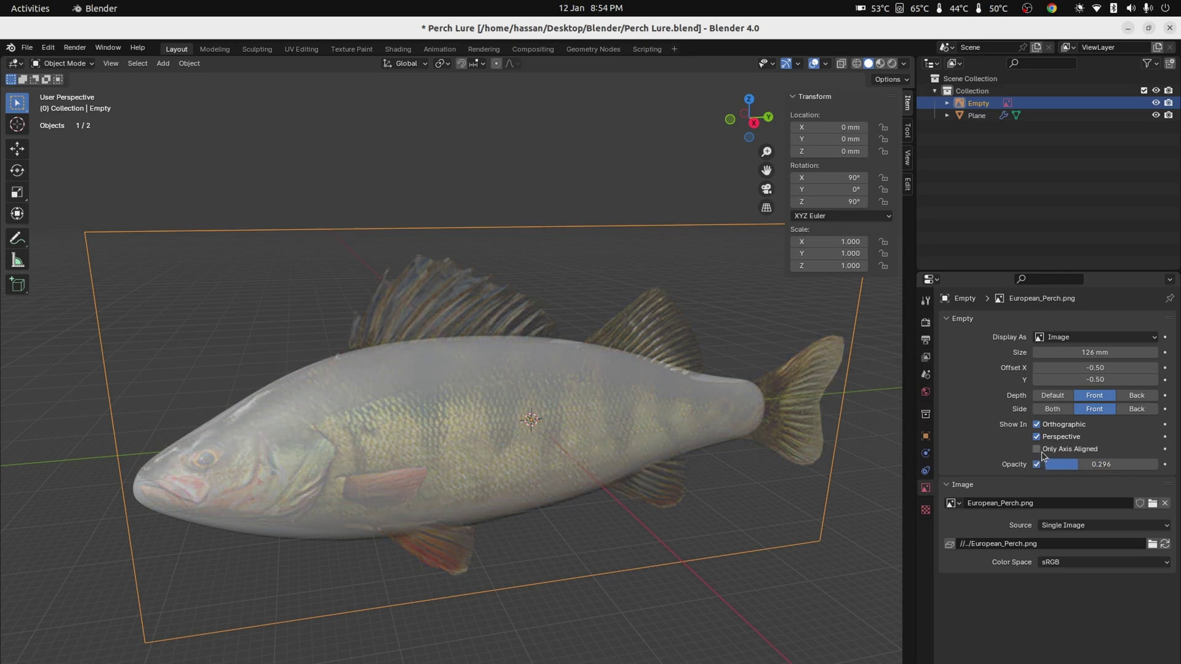
{"action": "middle_click_drag", "start_coordinate": [479, 320], "coordinate": [435, 265]}
{"action": "left_click", "coordinate": [257, 49]}
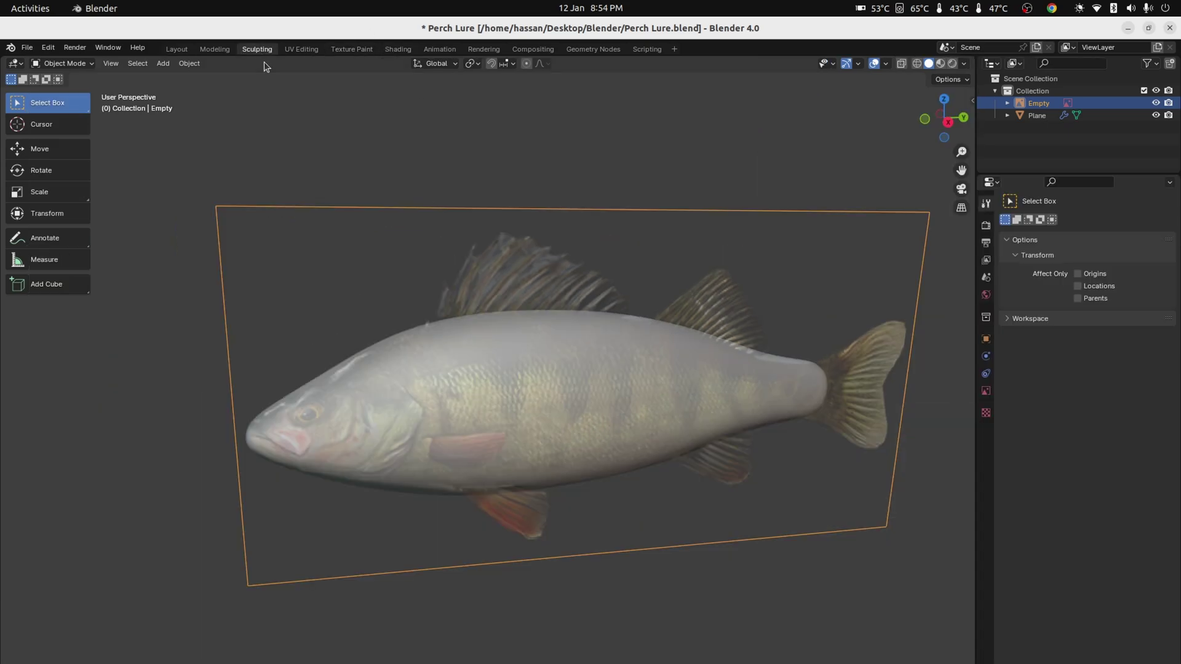
{"action": "scroll", "coordinate": [390, 308], "scroll_direction": "up", "scroll_amount": 5}
{"action": "middle_click_drag", "start_coordinate": [472, 308], "coordinate": [450, 341]}
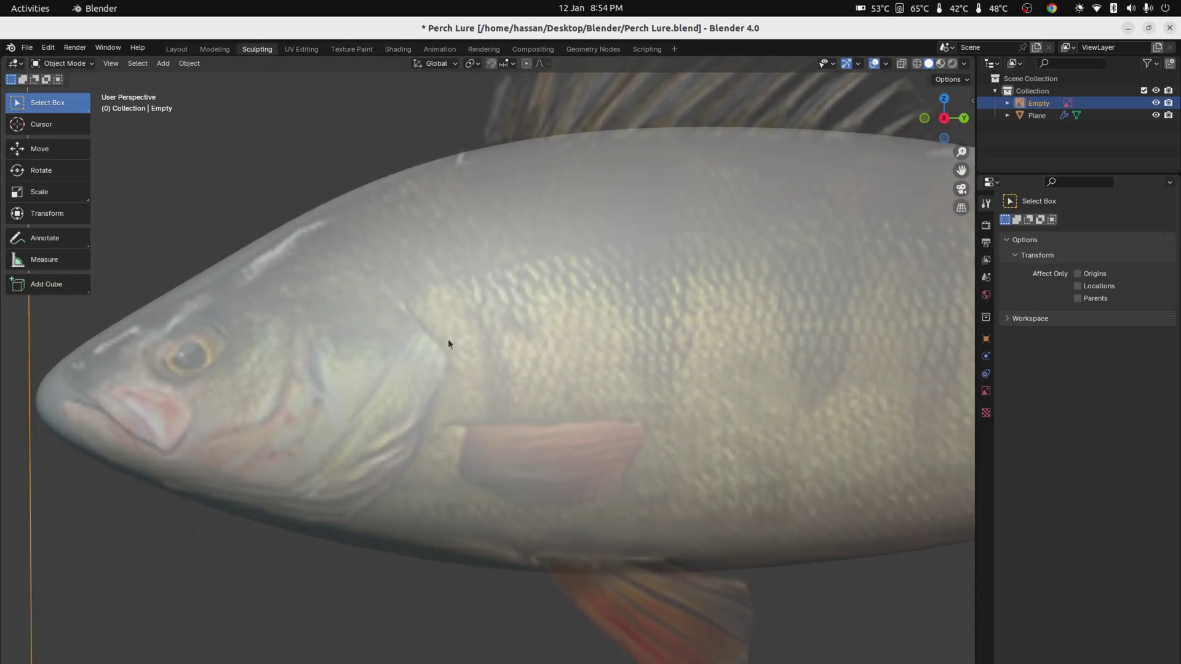
- Select the body mesh in place of the reference image and open it in the Sculpting workspace
{"action": "left_click", "coordinate": [174, 49]}
{"action": "left_click", "coordinate": [530, 192]}
{"action": "left_click", "coordinate": [239, 466]}
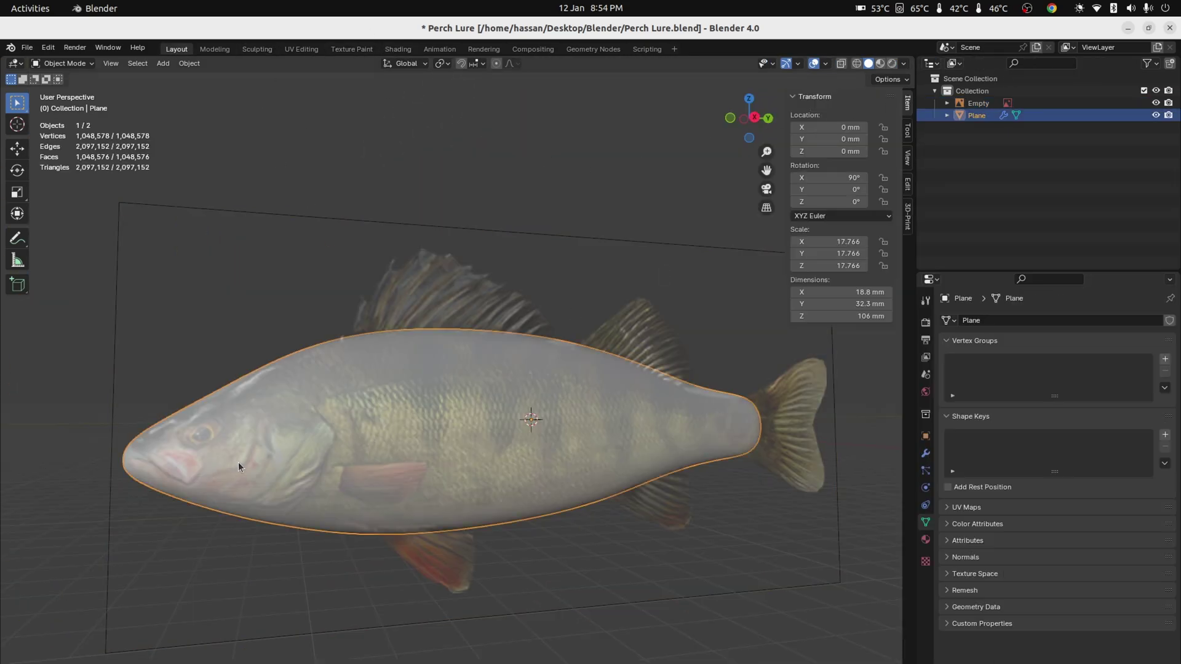
{"action": "left_click", "coordinate": [266, 49]}
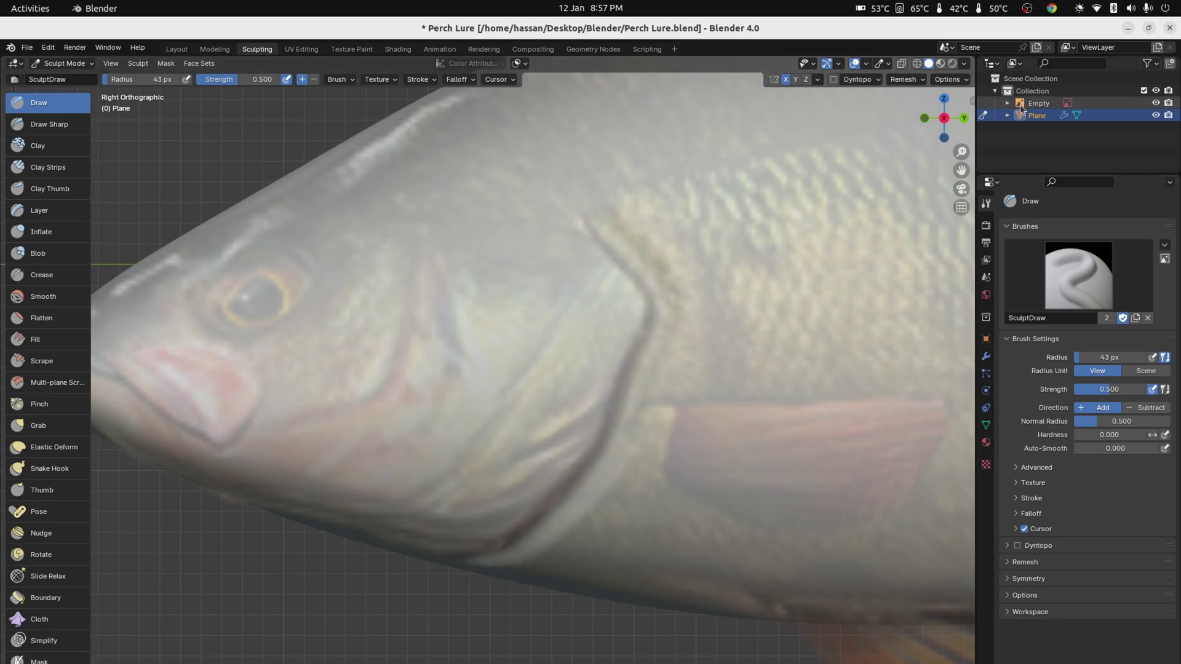
- Hide the reference image and draw symmetrical strokes along the gill-cover line where both sides meet under the throat
{"action": "left_click", "coordinate": [1156, 102]}
{"action": "mouse_move", "coordinate": [869, 190]}
{"action": "middle_mouse_down"}
{"action": "mouse_move", "coordinate": [582, 408]}
{"action": "mouse_move", "coordinate": [495, 312]}
{"action": "middle_mouse_up"}
{"action": "mouse_move", "coordinate": [520, 357]}
{"action": "left_mouse_down"}
{"action": "mouse_move", "coordinate": [482, 294]}
{"action": "mouse_move", "coordinate": [449, 266]}
{"action": "left_mouse_up"}
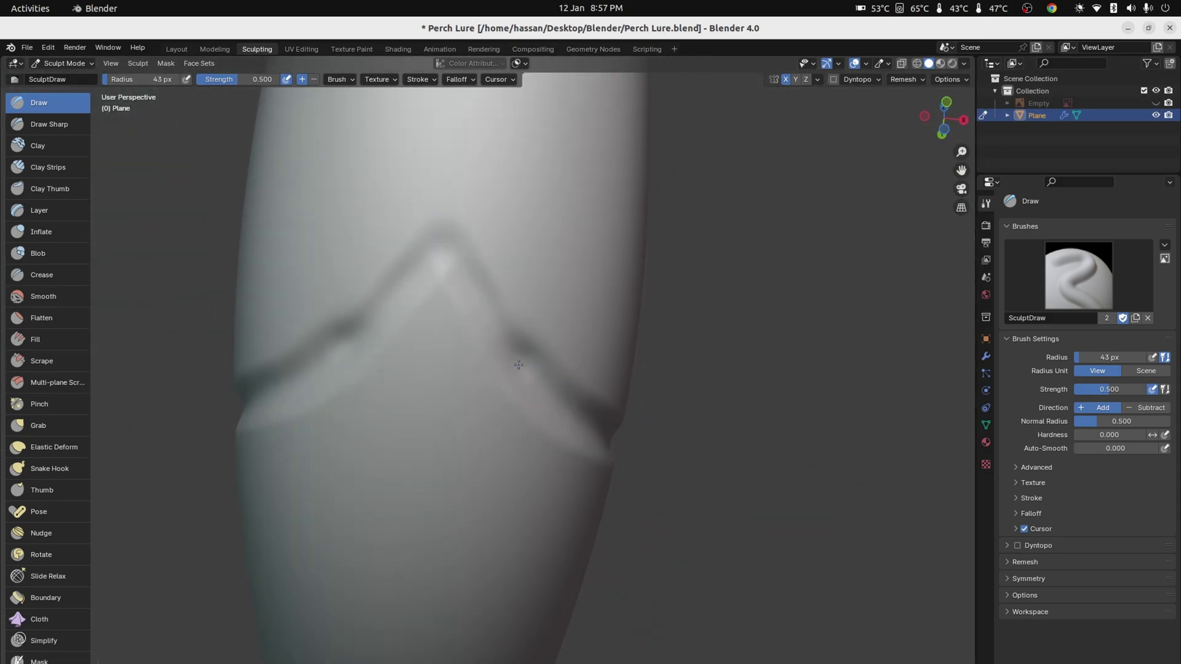
{"action": "left_click_drag", "start_coordinate": [516, 363], "coordinate": [454, 264]}
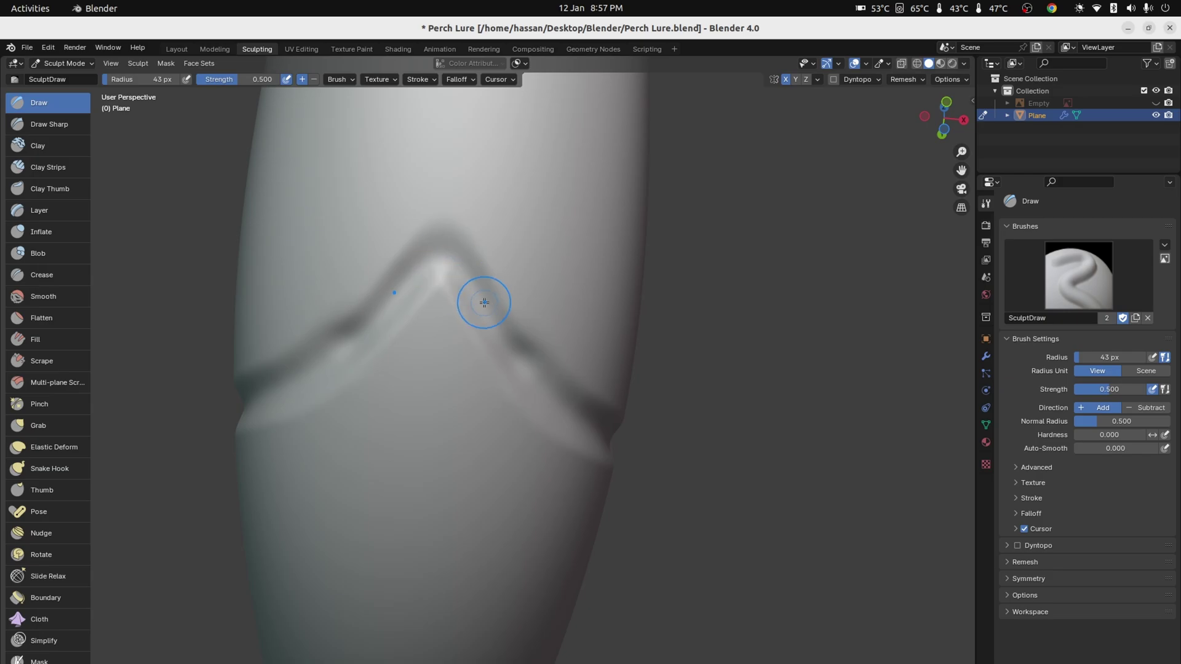
- Set the Draw brush radius to about 71 px for work around the gill cover
{"action": "mouse_move", "coordinate": [506, 367]}
{"action": "middle_mouse_down"}
{"action": "mouse_move", "coordinate": [519, 343]}
{"action": "mouse_move", "coordinate": [512, 362]}
{"action": "mouse_move", "coordinate": [570, 350]}
{"action": "mouse_move", "coordinate": [638, 243]}
{"action": "mouse_move", "coordinate": [572, 324]}
{"action": "mouse_move", "coordinate": [597, 333]}
{"action": "mouse_move", "coordinate": [595, 263]}
{"action": "mouse_move", "coordinate": [539, 375]}
{"action": "middle_mouse_up"}
{"action": "middle_click_drag", "start_coordinate": [455, 285], "coordinate": [422, 381], "text": "ctrl"}
{"action": "key", "text": "f"}
{"action": "left_click", "coordinate": [396, 381]}
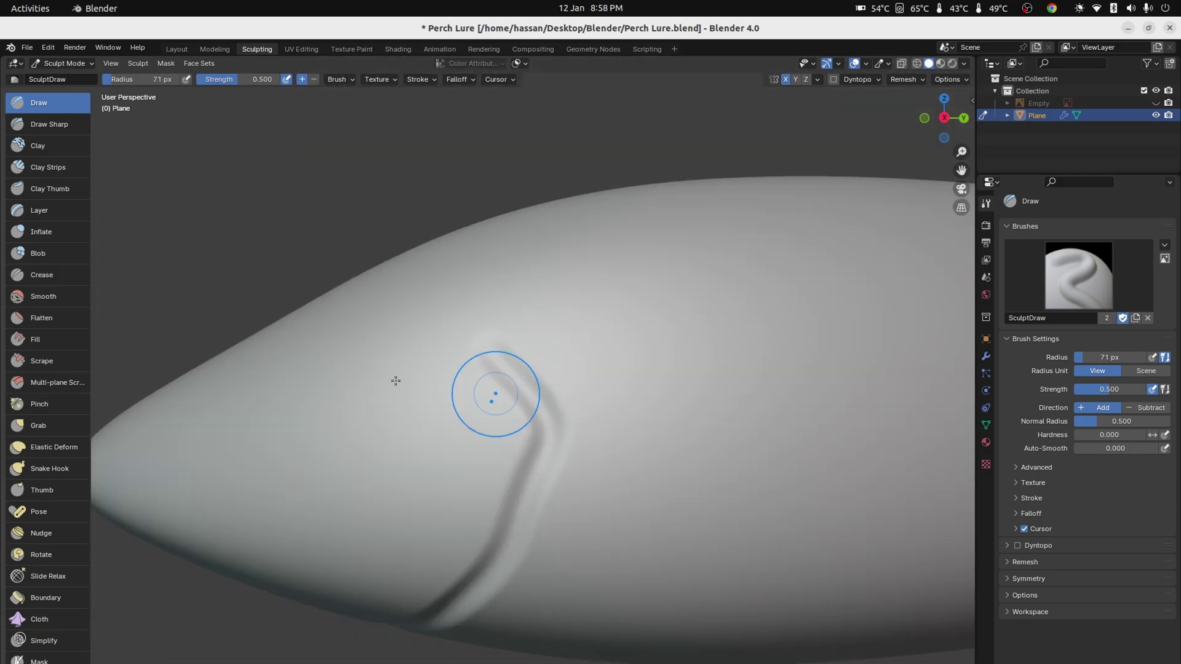
- Switch to the Scrape brush and set its radius to about 44 px for shaping the gill-cover edge
{"action": "left_click", "coordinate": [43, 361]}
{"action": "mouse_move", "coordinate": [575, 348]}
{"action": "middle_mouse_down"}
{"action": "mouse_move", "coordinate": [538, 390]}
{"action": "mouse_move", "coordinate": [559, 361]}
{"action": "middle_mouse_up"}
{"action": "key", "text": "f"}
{"action": "left_click", "coordinate": [542, 353]}
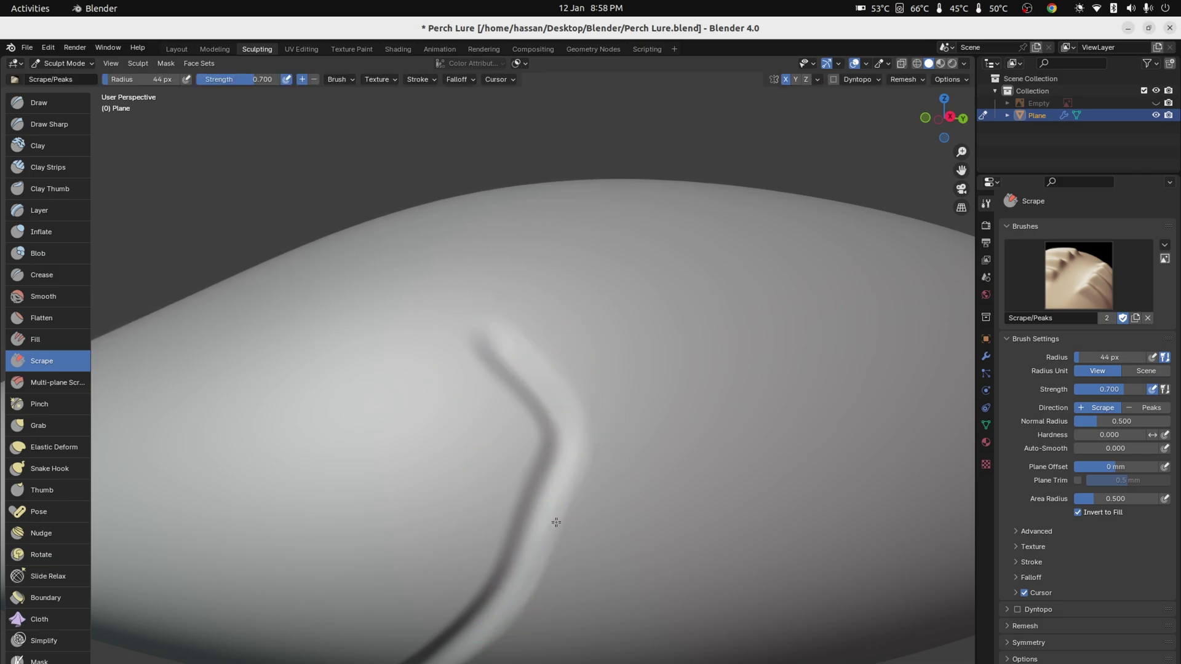
{"action": "middle_click_drag", "start_coordinate": [566, 517], "coordinate": [600, 464]}
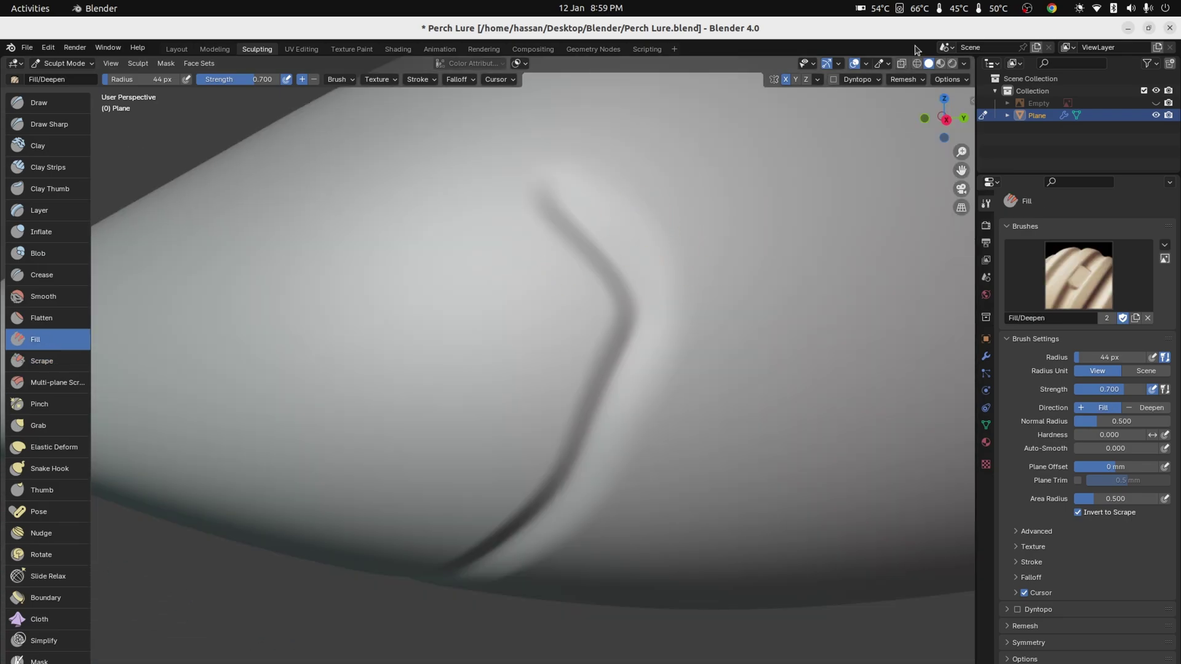
- Change the viewport's sculpting MatCap to the warm beige-brown one
{"action": "left_click", "coordinate": [963, 63]}
{"action": "left_click", "coordinate": [928, 150]}
{"action": "left_click", "coordinate": [900, 266]}
{"action": "middle_click_drag", "start_coordinate": [658, 442], "coordinate": [624, 393], "text": "shift"}
{"action": "left_click", "coordinate": [963, 64]}
{"action": "left_click", "coordinate": [923, 151]}
{"action": "left_click", "coordinate": [781, 194]}
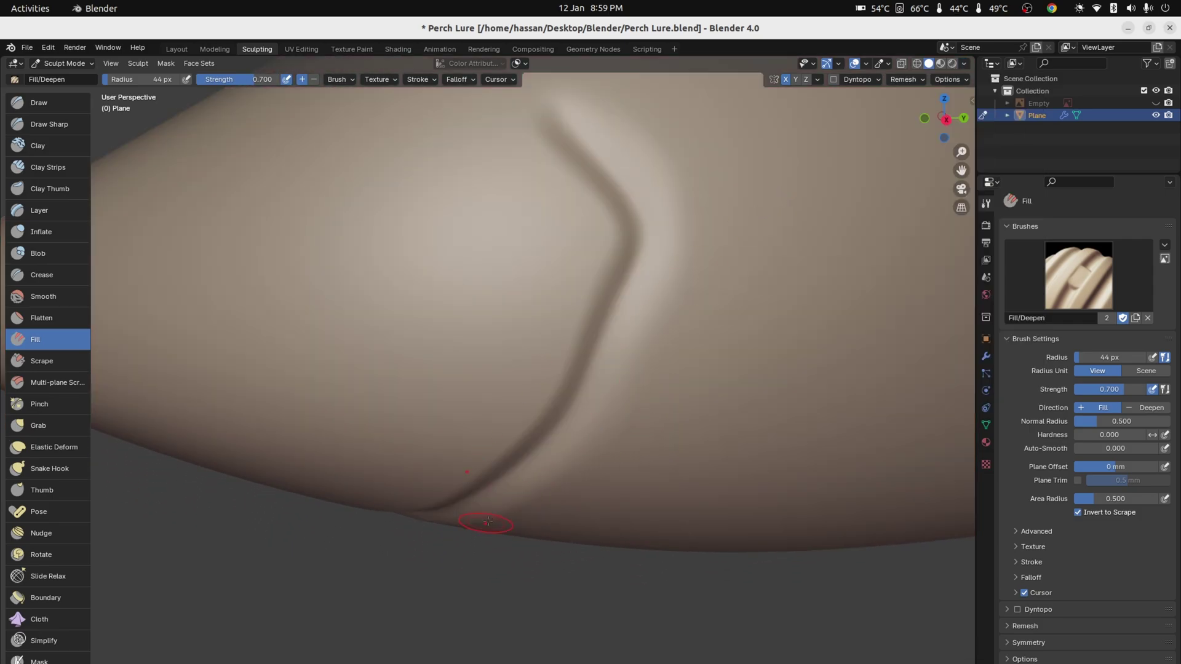
- Carve a groove along the gill cover's inner lower edge with the Draw brush in subtract mode, following the perch reference
{"action": "middle_click_drag", "start_coordinate": [570, 453], "coordinate": [542, 492]}
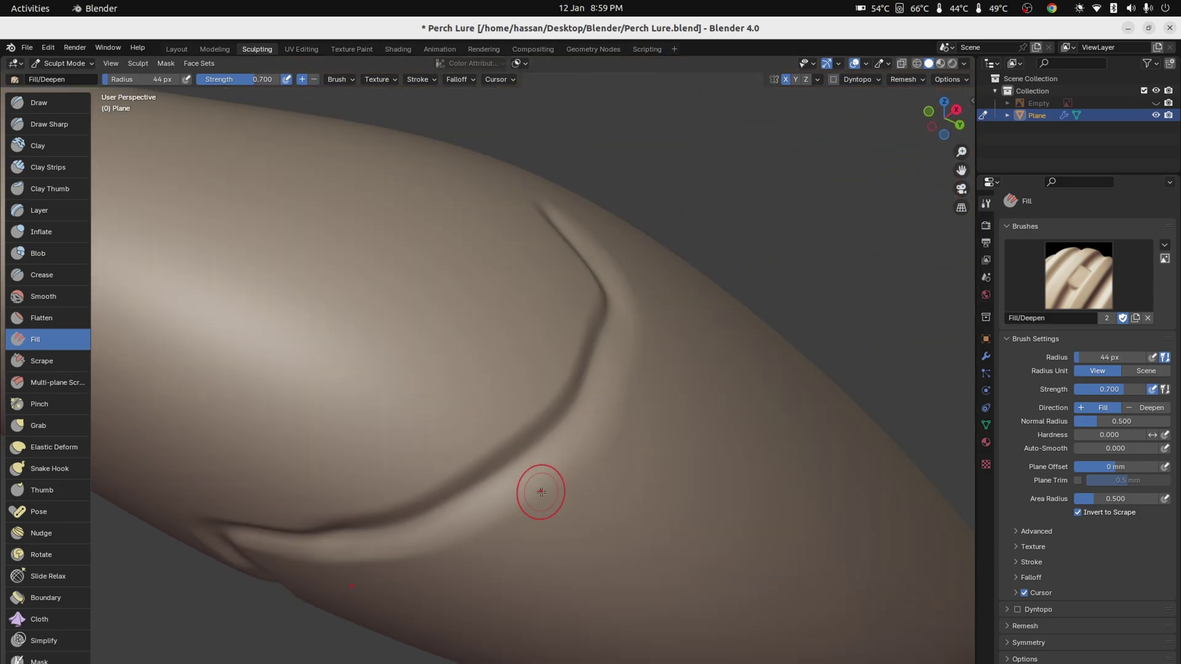
{"action": "middle_click_drag", "start_coordinate": [310, 552], "coordinate": [291, 492]}
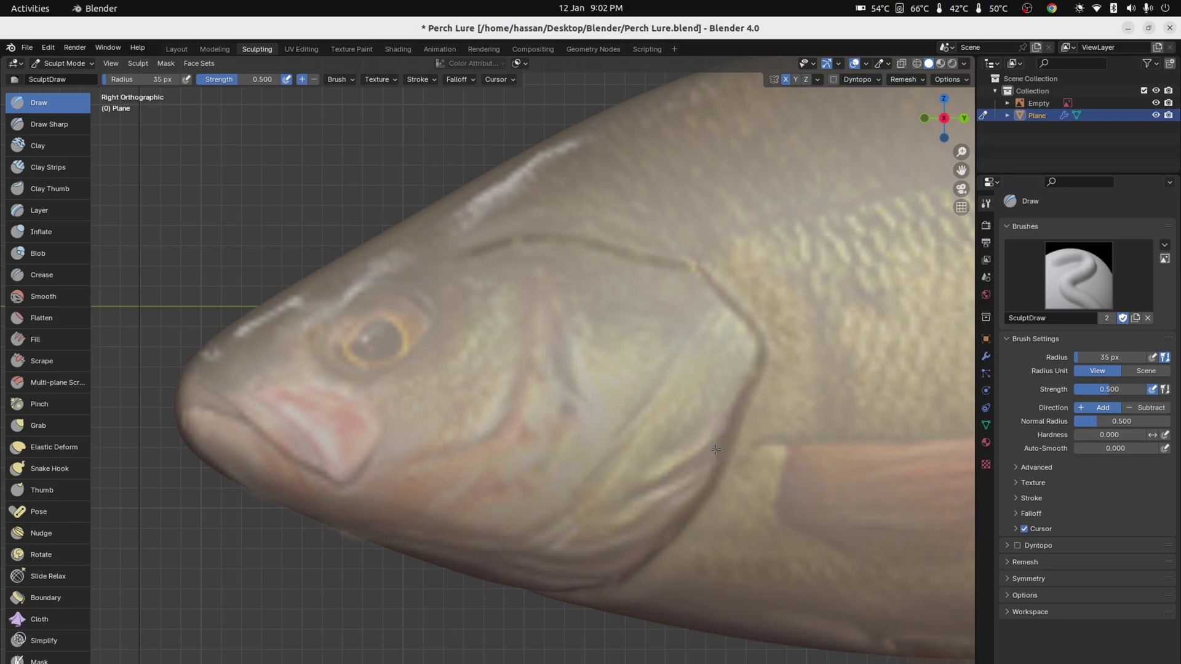
{"action": "left_click_drag", "start_coordinate": [709, 453], "coordinate": [382, 531], "text": "ctrl"}
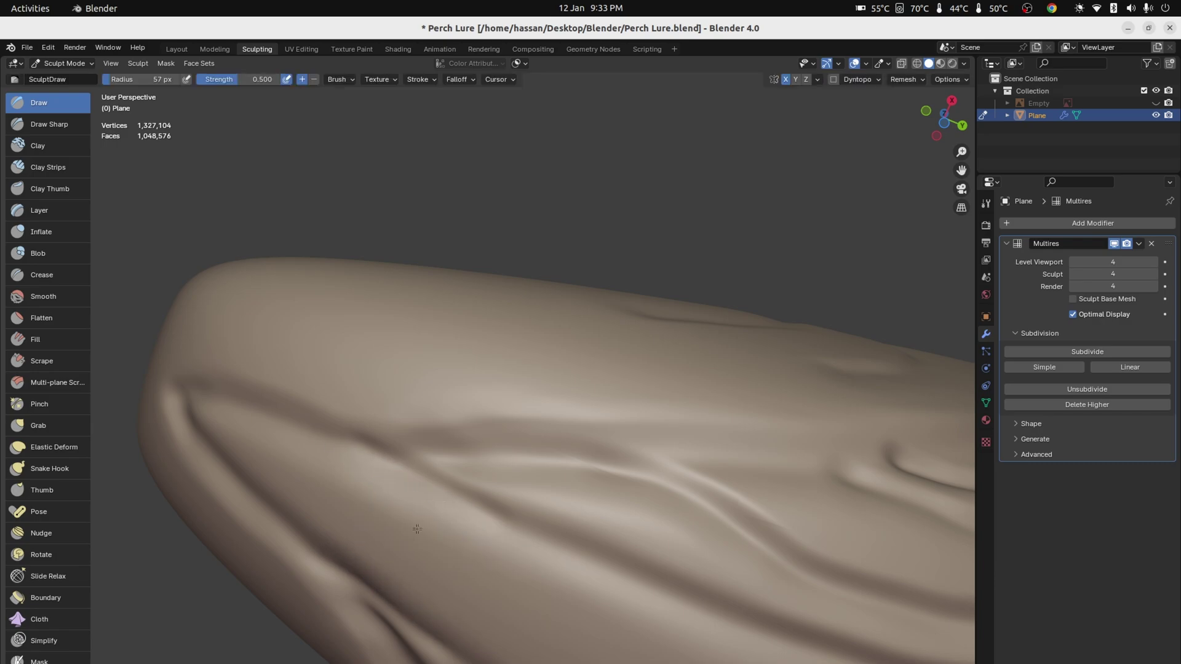
- Set the Draw brush radius to about 36 px for detailing the folds along the lower jaw
{"action": "mouse_move", "coordinate": [417, 529]}
{"action": "middle_mouse_down"}
{"action": "mouse_move", "coordinate": [337, 588]}
{"action": "mouse_move", "coordinate": [264, 609]}
{"action": "middle_mouse_up"}
{"action": "key", "text": "f"}
{"action": "left_click", "coordinate": [279, 609]}
{"action": "mouse_move", "coordinate": [484, 546]}
{"action": "middle_mouse_down"}
{"action": "mouse_move", "coordinate": [501, 577]}
{"action": "mouse_move", "coordinate": [437, 595]}
{"action": "middle_mouse_up"}
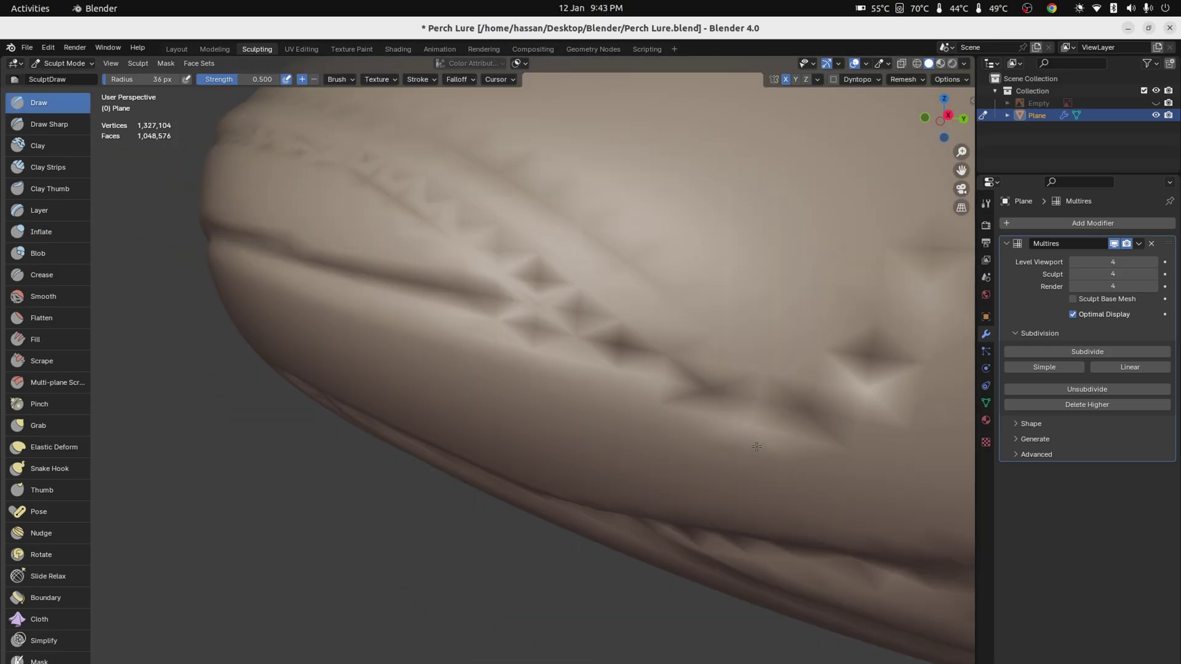
{"action": "key", "text": "f"}
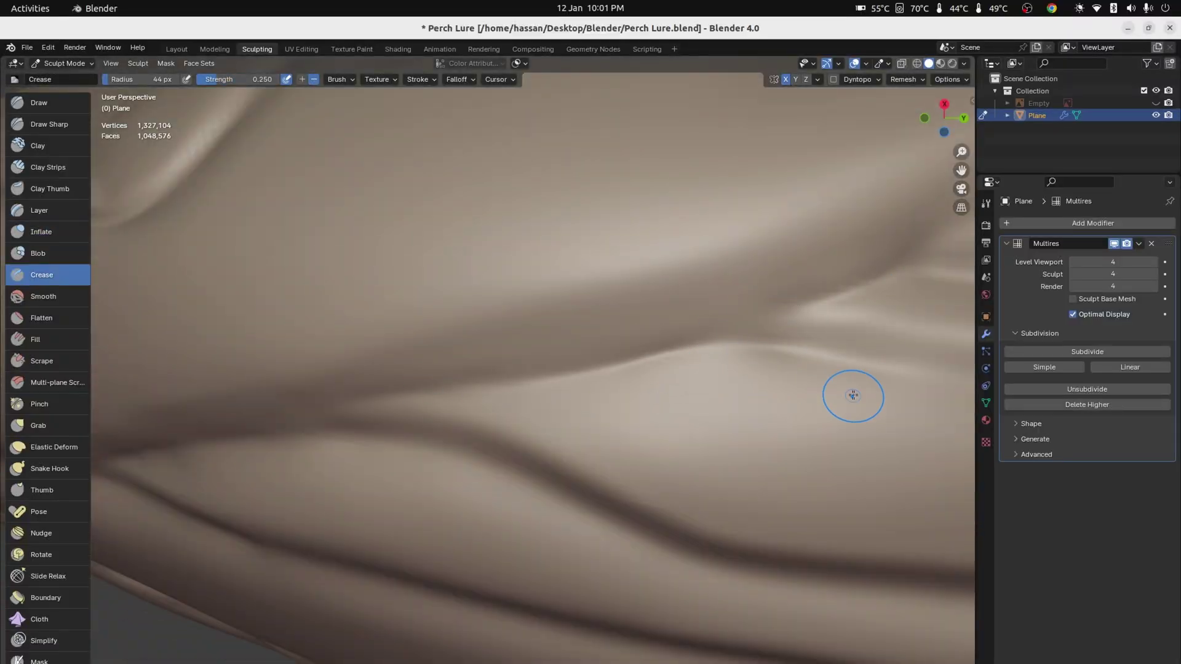
- Examine the creased folds under the throat and gill cover from several angles
{"action": "middle_click_drag", "start_coordinate": [512, 407], "coordinate": [506, 465]}
{"action": "mouse_move", "coordinate": [594, 460]}
{"action": "middle_mouse_down"}
{"action": "mouse_move", "coordinate": [690, 441]}
{"action": "mouse_move", "coordinate": [527, 337]}
{"action": "mouse_move", "coordinate": [377, 296]}
{"action": "middle_mouse_up"}
{"action": "middle_click_drag", "start_coordinate": [850, 228], "coordinate": [427, 379]}
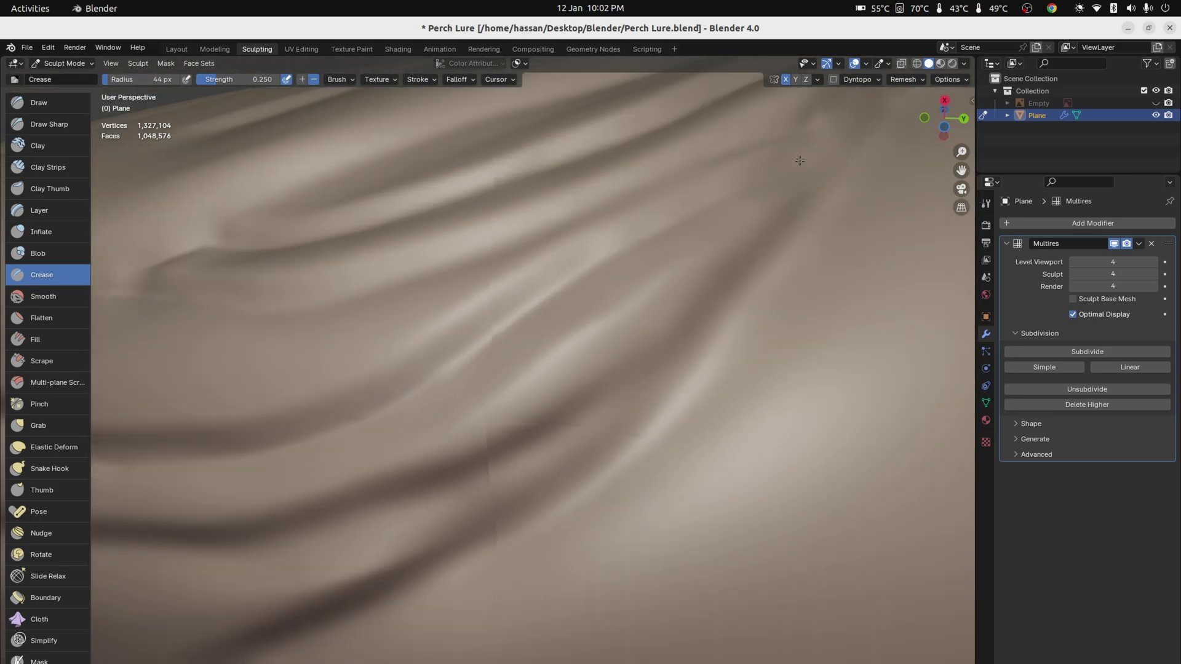
{"action": "middle_click_drag", "start_coordinate": [811, 155], "coordinate": [455, 355]}
{"action": "mouse_move", "coordinate": [865, 220]}
{"action": "middle_mouse_down"}
{"action": "mouse_move", "coordinate": [487, 422]}
{"action": "mouse_move", "coordinate": [414, 566]}
{"action": "mouse_move", "coordinate": [680, 566]}
{"action": "mouse_move", "coordinate": [696, 607]}
{"action": "middle_mouse_up"}
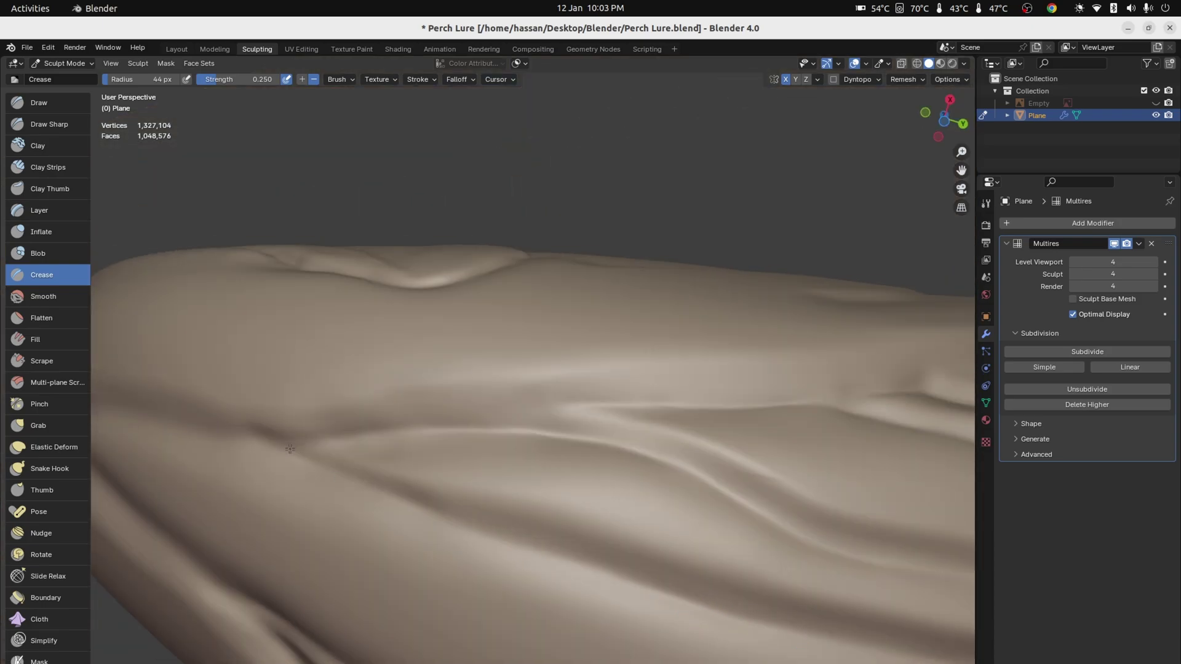
{"action": "mouse_move", "coordinate": [279, 444]}
{"action": "middle_mouse_down"}
{"action": "mouse_move", "coordinate": [425, 405]}
{"action": "mouse_move", "coordinate": [545, 535]}
{"action": "mouse_move", "coordinate": [849, 511]}
{"action": "mouse_move", "coordinate": [538, 443]}
{"action": "middle_mouse_up"}
{"action": "mouse_move", "coordinate": [909, 469]}
{"action": "middle_mouse_down"}
{"action": "mouse_move", "coordinate": [691, 448]}
{"action": "mouse_move", "coordinate": [721, 482]}
{"action": "middle_mouse_up"}
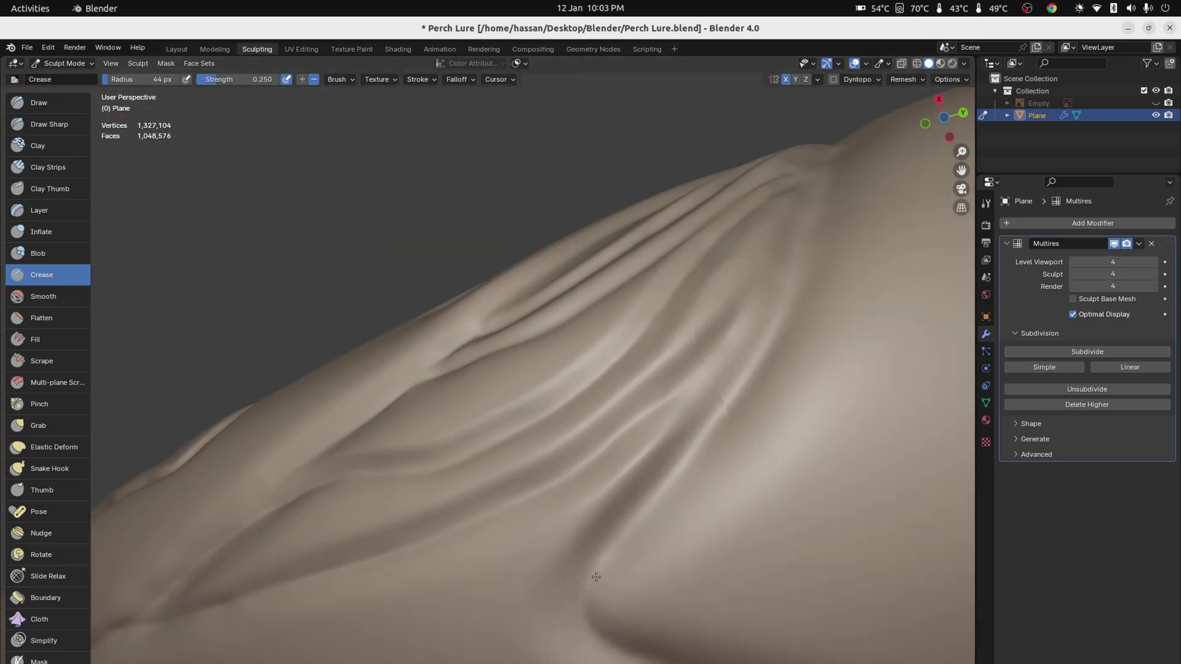
{"action": "middle_click_drag", "start_coordinate": [603, 566], "coordinate": [409, 482]}
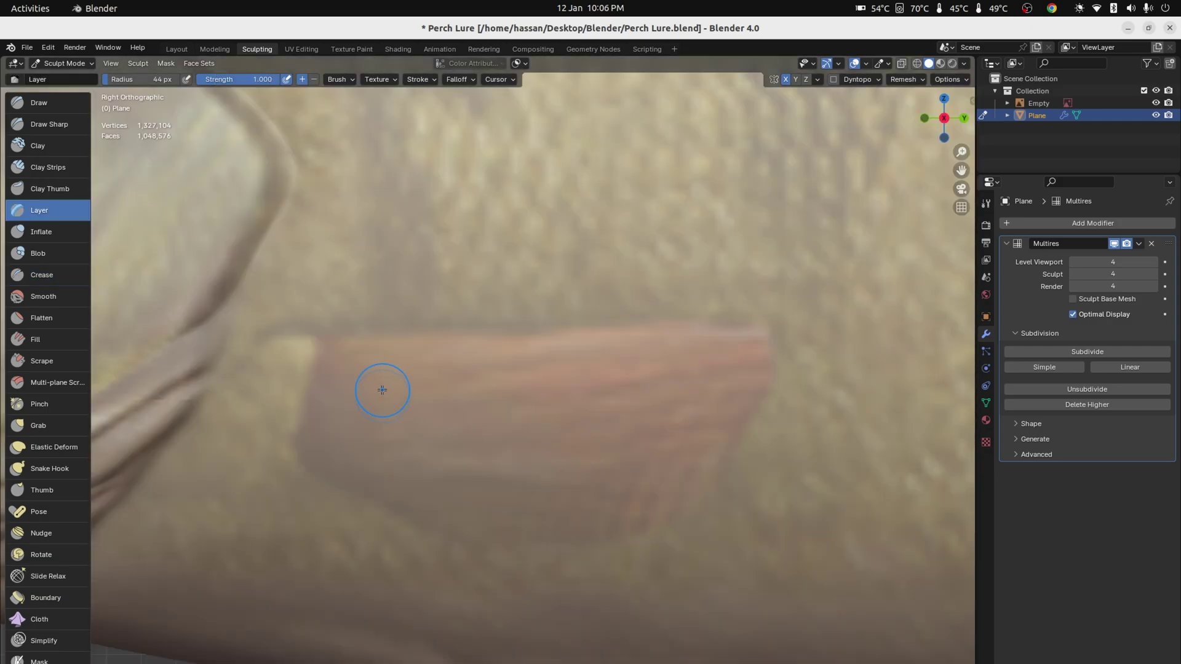
- Raise the pectoral fin with the Layer brush following the perch reference, and blend its front edge into the body
{"action": "mouse_move", "coordinate": [382, 387]}
{"action": "left_mouse_down"}
{"action": "mouse_move", "coordinate": [698, 486]}
{"action": "mouse_move", "coordinate": [695, 394]}
{"action": "mouse_move", "coordinate": [393, 467]}
{"action": "mouse_move", "coordinate": [569, 405]}
{"action": "left_mouse_up"}
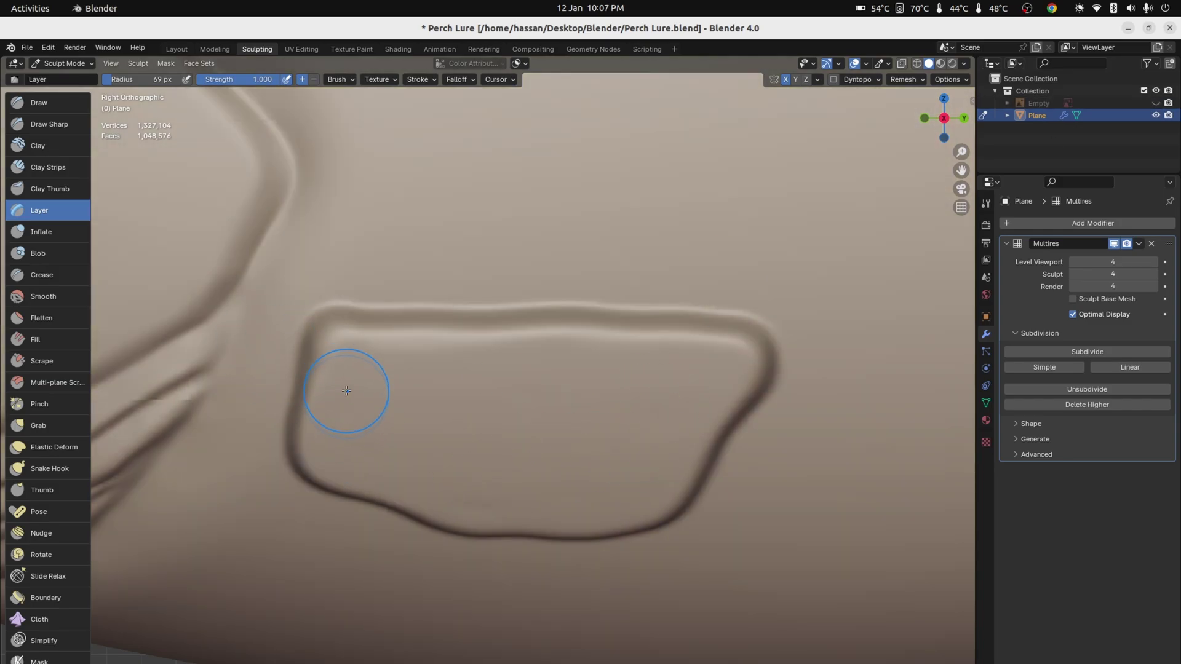
{"action": "middle_click_drag", "start_coordinate": [397, 412], "coordinate": [325, 340]}
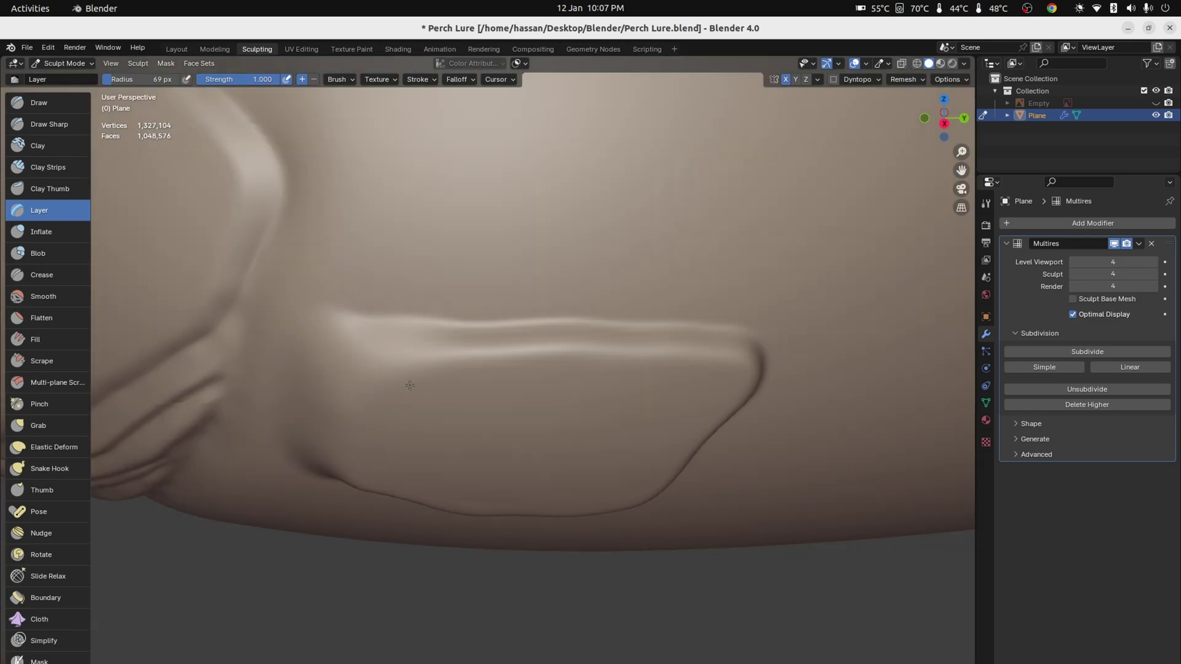
{"action": "middle_click_drag", "start_coordinate": [382, 422], "coordinate": [314, 415]}
{"action": "key", "text": "KP_3"}
{"action": "key", "text": "alt+Tab"}
{"action": "key", "text": "alt+Tab"}
{"action": "mouse_move", "coordinate": [455, 410]}
{"action": "middle_mouse_down"}
{"action": "mouse_move", "coordinate": [491, 401]}
{"action": "mouse_move", "coordinate": [414, 435]}
{"action": "mouse_move", "coordinate": [331, 410]}
{"action": "mouse_move", "coordinate": [330, 381]}
{"action": "middle_mouse_up"}
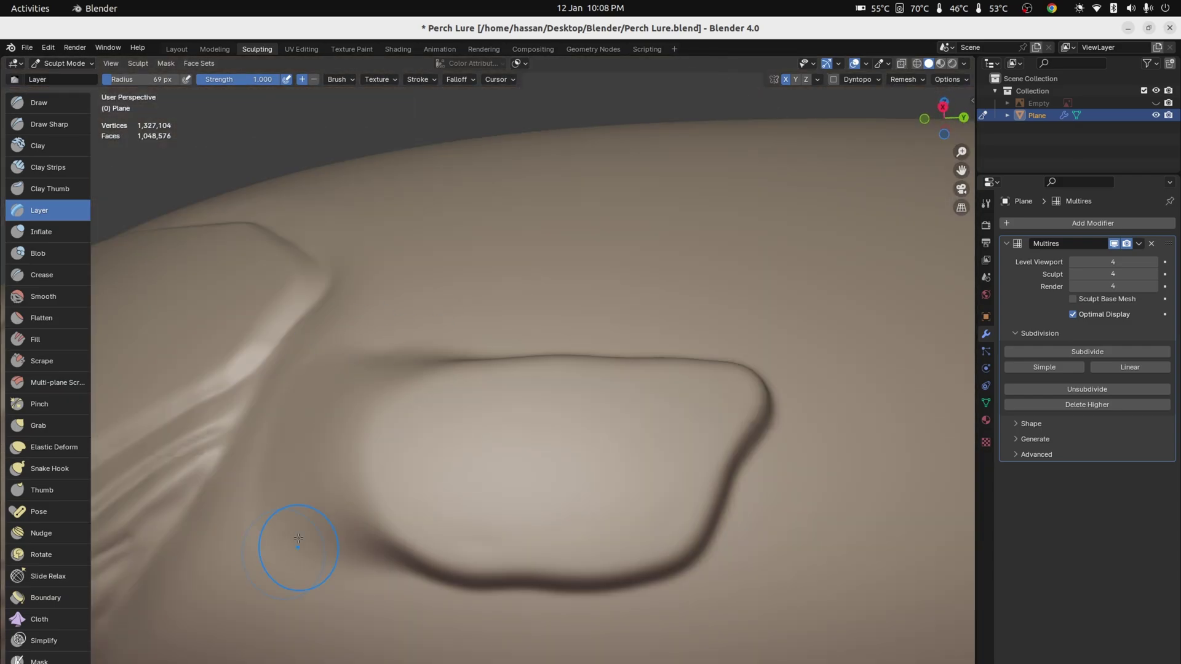
{"action": "middle_click_drag", "start_coordinate": [307, 436], "coordinate": [353, 352]}
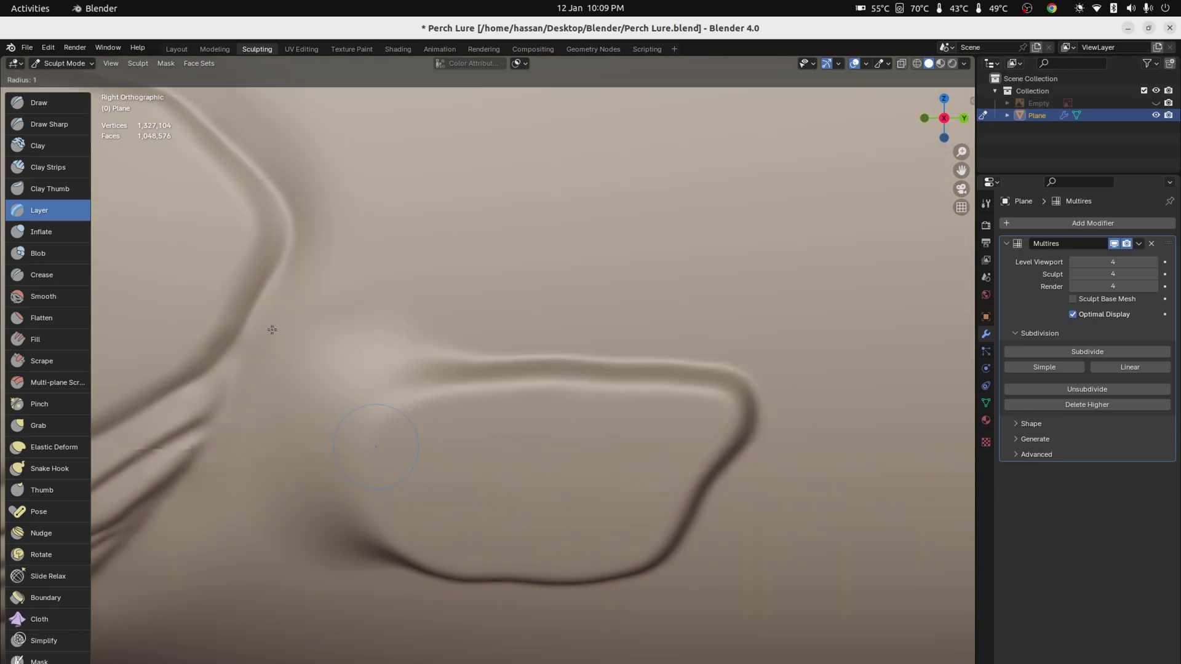
- Switch to the Draw Sharp brush and set its strength to 0.776 for carving the fin rays
{"action": "key", "text": "x"}
{"action": "key", "text": "ctrl+z"}
{"action": "left_click", "coordinate": [57, 128]}
{"action": "left_click_drag", "start_coordinate": [358, 422], "coordinate": [480, 413]}
{"action": "key", "text": "ctrl+z"}
{"action": "key", "text": "shift+f"}
{"action": "left_click", "coordinate": [518, 432]}
{"action": "key", "text": "ctrl+z"}
- Try a ray groove along the upper part of the pectoral fin with the Draw Sharp brush at 35 px
{"action": "left_click_drag", "start_coordinate": [355, 419], "coordinate": [730, 403]}
{"action": "key", "text": "ctrl+z"}
{"action": "left_click_drag", "start_coordinate": [347, 440], "coordinate": [535, 438]}
{"action": "left_click_drag", "start_coordinate": [535, 438], "coordinate": [744, 418]}
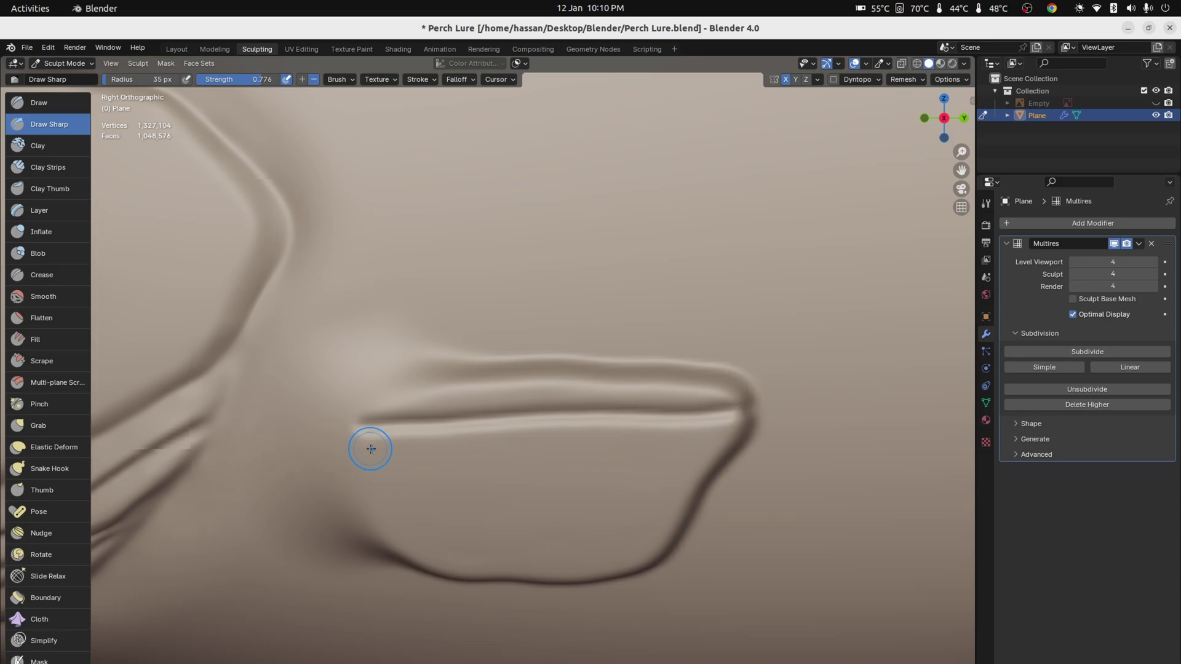
{"action": "key", "text": "ctrl+z"}
- Reduce the Draw Sharp radius to 16 px and carve lengthwise ray grooves across the whole pectoral fin
{"action": "key", "text": "f"}
{"action": "left_click", "coordinate": [359, 449]}
{"action": "left_click_drag", "start_coordinate": [358, 424], "coordinate": [736, 405]}
{"action": "mouse_move", "coordinate": [354, 439]}
{"action": "left_mouse_down"}
{"action": "mouse_move", "coordinate": [748, 420]}
{"action": "mouse_move", "coordinate": [747, 435]}
{"action": "left_mouse_up"}
{"action": "left_click_drag", "start_coordinate": [354, 470], "coordinate": [725, 451]}
{"action": "left_click_drag", "start_coordinate": [357, 481], "coordinate": [707, 472]}
{"action": "mouse_move", "coordinate": [364, 496]}
{"action": "left_mouse_down"}
{"action": "mouse_move", "coordinate": [713, 491]}
{"action": "mouse_move", "coordinate": [688, 508]}
{"action": "left_mouse_up"}
{"action": "left_click_drag", "start_coordinate": [373, 526], "coordinate": [697, 534]}
{"action": "left_click_drag", "start_coordinate": [390, 542], "coordinate": [673, 555]}
- Subdivide the Multires modifier once more and raise its sculpt level to 5
{"action": "left_click", "coordinate": [1088, 351]}
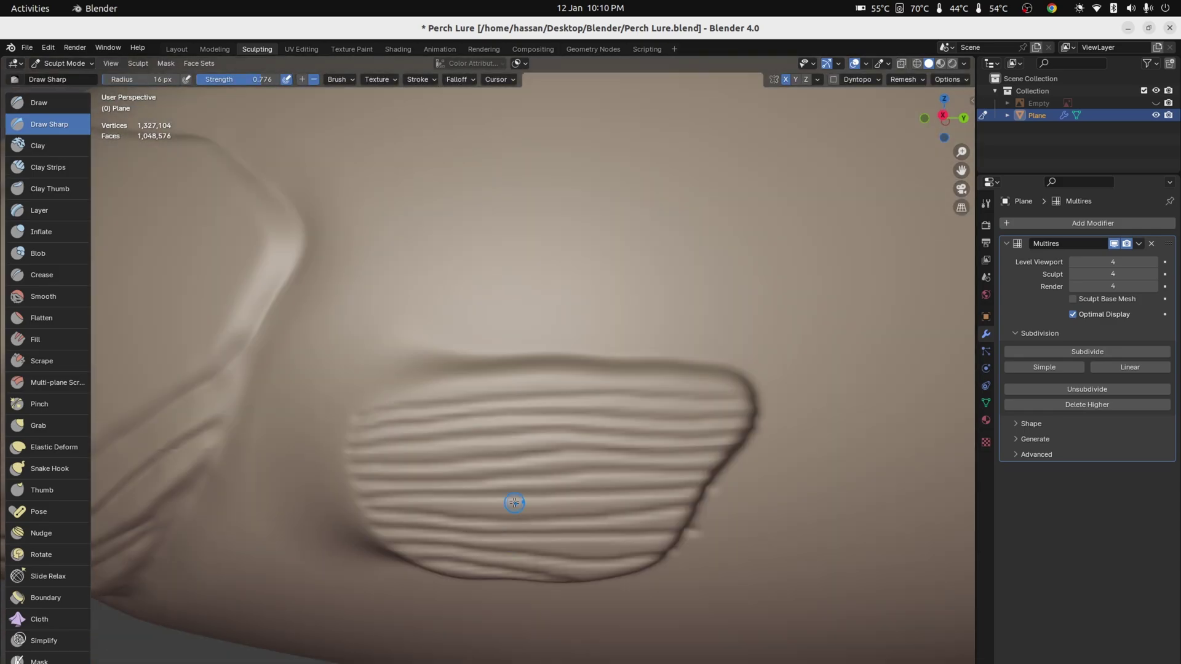
{"action": "left_click", "coordinate": [1074, 274]}
{"action": "middle_click_drag", "start_coordinate": [773, 533], "coordinate": [724, 480]}
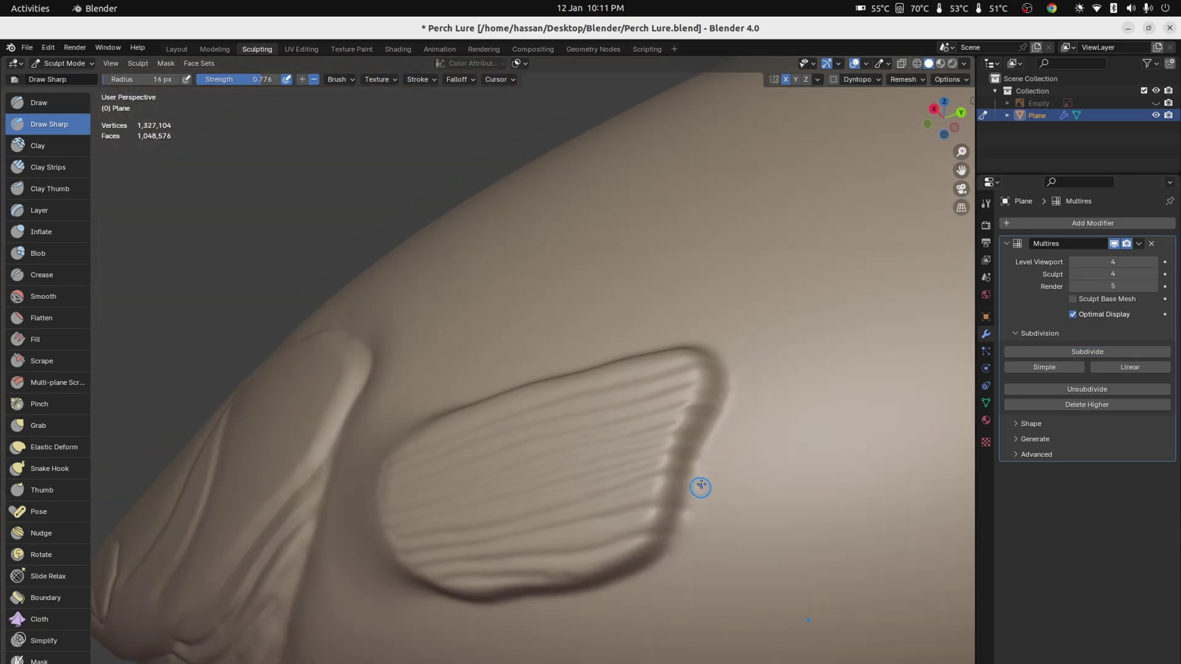
{"action": "mouse_move", "coordinate": [692, 527]}
{"action": "middle_mouse_down"}
{"action": "mouse_move", "coordinate": [718, 478]}
{"action": "mouse_move", "coordinate": [799, 545]}
{"action": "mouse_move", "coordinate": [735, 548]}
{"action": "middle_mouse_up"}
{"action": "key", "text": "Page_Up"}
- Recarve the pectoral fin's ray grooves from upper to lower edge with the Draw Sharp brush at about 21 px
{"action": "key", "text": "shift+c"}
{"action": "key", "text": "f"}
{"action": "left_click", "coordinate": [799, 545]}
{"action": "middle_click_drag", "start_coordinate": [814, 269], "coordinate": [482, 332]}
{"action": "scroll", "coordinate": [360, 328], "scroll_direction": "down", "scroll_amount": 1}
{"action": "key", "text": "g"}
{"action": "left_click", "coordinate": [48, 123]}
{"action": "left_click_drag", "start_coordinate": [389, 325], "coordinate": [896, 307]}
{"action": "mouse_move", "coordinate": [387, 348]}
{"action": "left_mouse_down"}
{"action": "mouse_move", "coordinate": [547, 327]}
{"action": "mouse_move", "coordinate": [899, 330]}
{"action": "left_mouse_up"}
{"action": "left_click_drag", "start_coordinate": [376, 371], "coordinate": [889, 358]}
{"action": "left_click_drag", "start_coordinate": [375, 390], "coordinate": [870, 379]}
{"action": "left_click_drag", "start_coordinate": [378, 415], "coordinate": [852, 404]}
{"action": "left_click_drag", "start_coordinate": [388, 439], "coordinate": [842, 424]}
{"action": "left_click_drag", "start_coordinate": [393, 463], "coordinate": [824, 448]}
{"action": "left_click_drag", "start_coordinate": [406, 484], "coordinate": [809, 486]}
{"action": "left_click_drag", "start_coordinate": [421, 506], "coordinate": [778, 514]}
{"action": "left_click_drag", "start_coordinate": [455, 526], "coordinate": [689, 540]}
{"action": "mouse_move", "coordinate": [689, 540]}
{"action": "middle_mouse_down"}
{"action": "mouse_move", "coordinate": [828, 470]}
{"action": "mouse_move", "coordinate": [755, 412]}
{"action": "mouse_move", "coordinate": [735, 337]}
{"action": "middle_mouse_up"}
{"action": "middle_click_drag", "start_coordinate": [753, 195], "coordinate": [724, 163]}
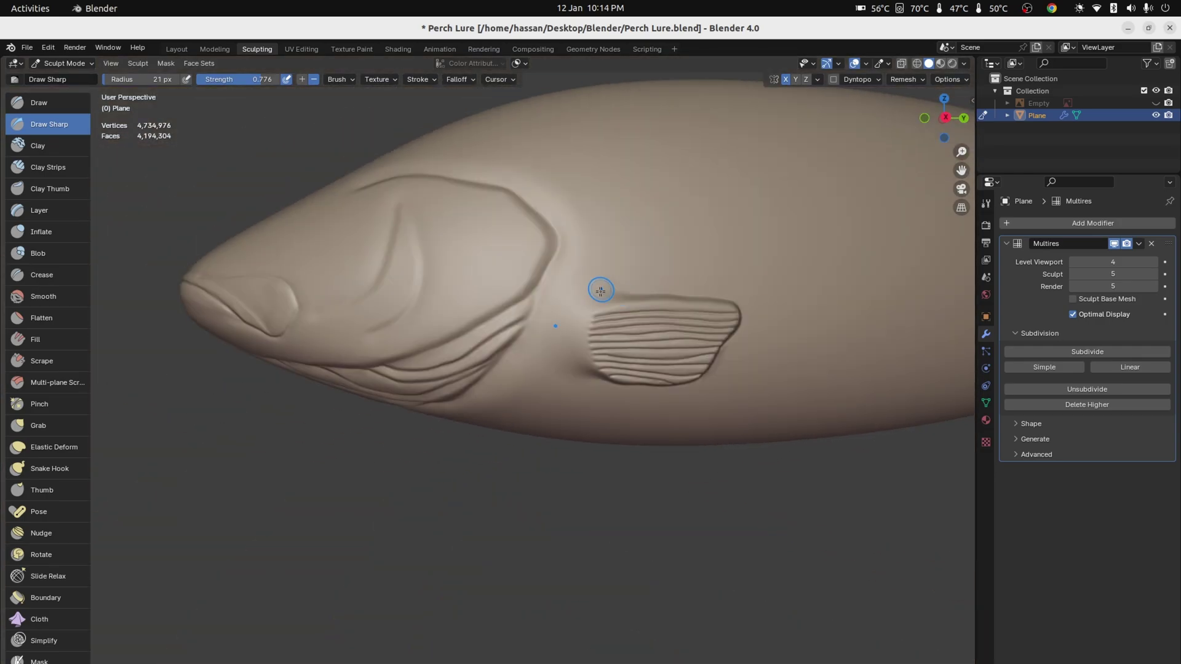
- Enlarge the Draw Sharp brush radius to about 41 px and examine the whole lure from several sides
{"action": "scroll", "coordinate": [585, 448], "scroll_direction": "down", "scroll_amount": 1}
{"action": "middle_click_drag", "start_coordinate": [608, 347], "coordinate": [560, 439]}
{"action": "scroll", "coordinate": [601, 356], "scroll_direction": "up", "scroll_amount": 3}
{"action": "mouse_move", "coordinate": [601, 356]}
{"action": "middle_mouse_down"}
{"action": "mouse_move", "coordinate": [591, 448]}
{"action": "mouse_move", "coordinate": [564, 403]}
{"action": "mouse_move", "coordinate": [602, 374]}
{"action": "mouse_move", "coordinate": [732, 200]}
{"action": "mouse_move", "coordinate": [640, 351]}
{"action": "mouse_move", "coordinate": [529, 466]}
{"action": "mouse_move", "coordinate": [572, 401]}
{"action": "middle_mouse_up"}
{"action": "scroll", "coordinate": [602, 374], "scroll_direction": "up", "scroll_amount": 3}
{"action": "key", "text": "f"}
{"action": "left_click", "coordinate": [614, 374]}
{"action": "scroll", "coordinate": [683, 226], "scroll_direction": "down", "scroll_amount": 6}
{"action": "scroll", "coordinate": [572, 401], "scroll_direction": "up", "scroll_amount": 4}
{"action": "scroll", "coordinate": [572, 401], "scroll_direction": "down", "scroll_amount": 4}
{"action": "mouse_move", "coordinate": [500, 382]}
{"action": "middle_mouse_down"}
{"action": "mouse_move", "coordinate": [488, 382]}
{"action": "mouse_move", "coordinate": [501, 369]}
{"action": "mouse_move", "coordinate": [609, 394]}
{"action": "middle_mouse_up"}
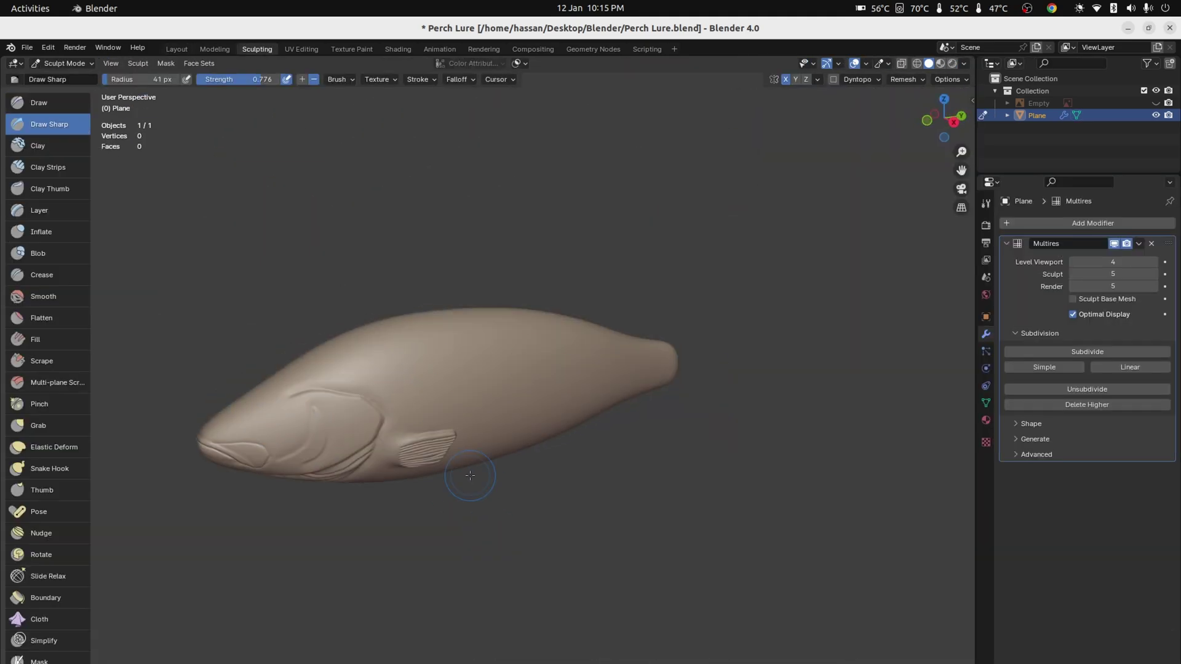
{"action": "middle_click_drag", "start_coordinate": [250, 450], "coordinate": [408, 482]}
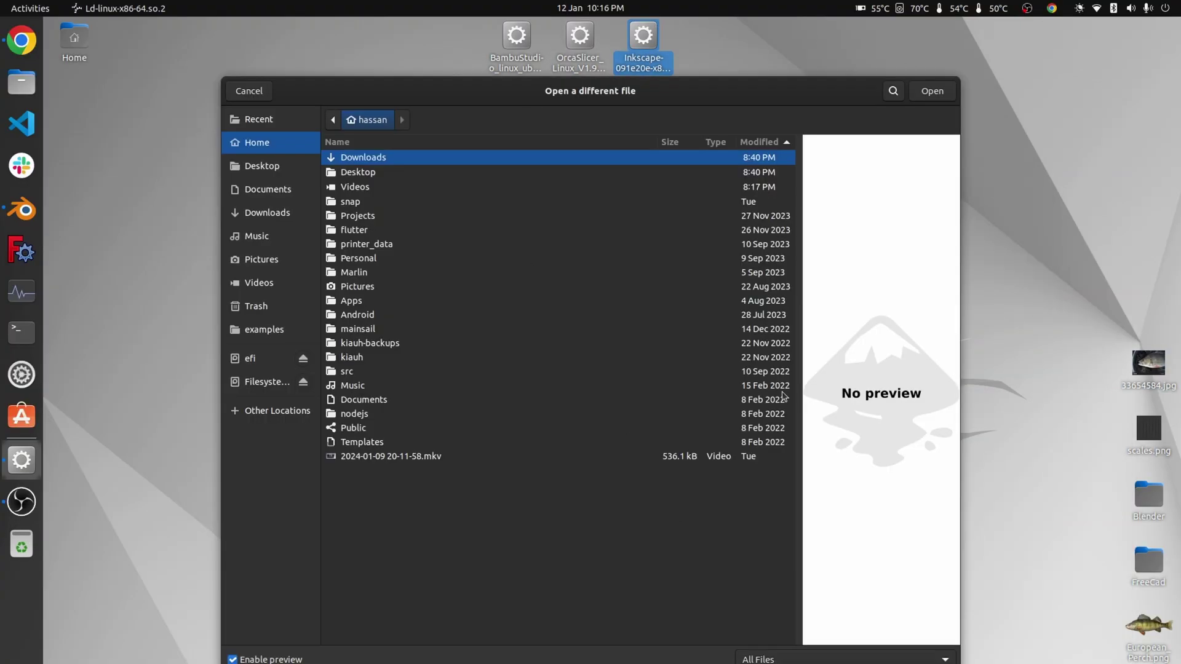
- Switch to Inkscape, start a new document and set its page size to 2048 by 2048 px
{"action": "key", "text": "Escape"}
{"action": "left_click", "coordinate": [746, 562]}
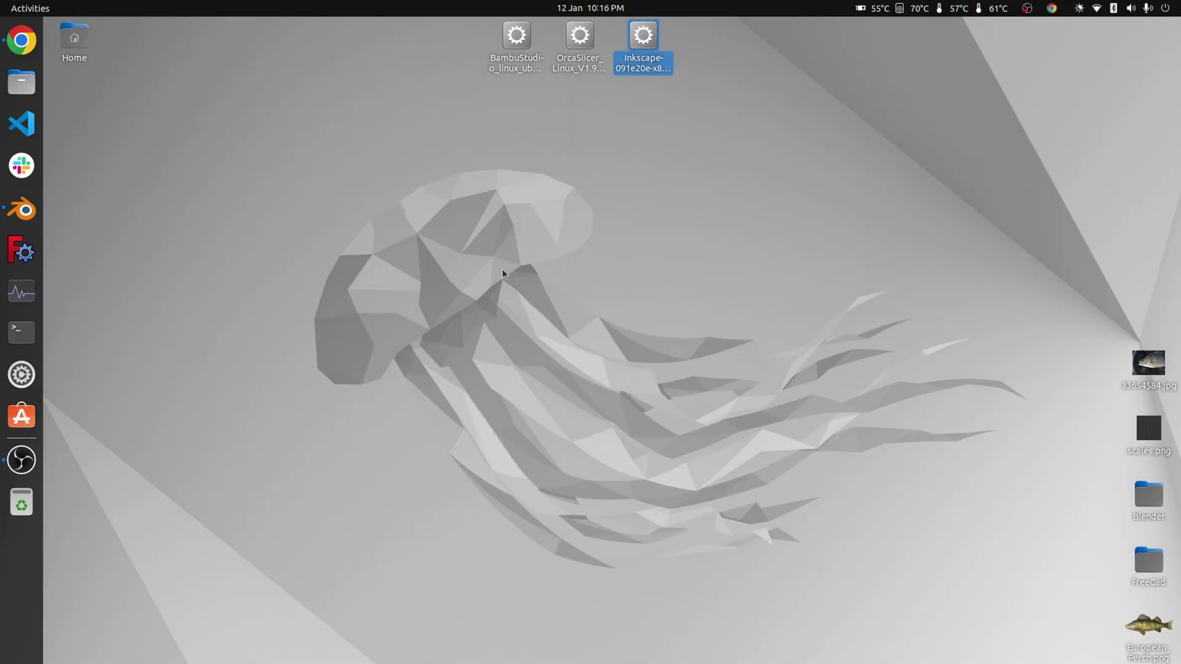
{"action": "key", "text": "ctrl+shift+d"}
{"action": "scroll", "coordinate": [541, 209], "scroll_direction": "up", "scroll_amount": 1}
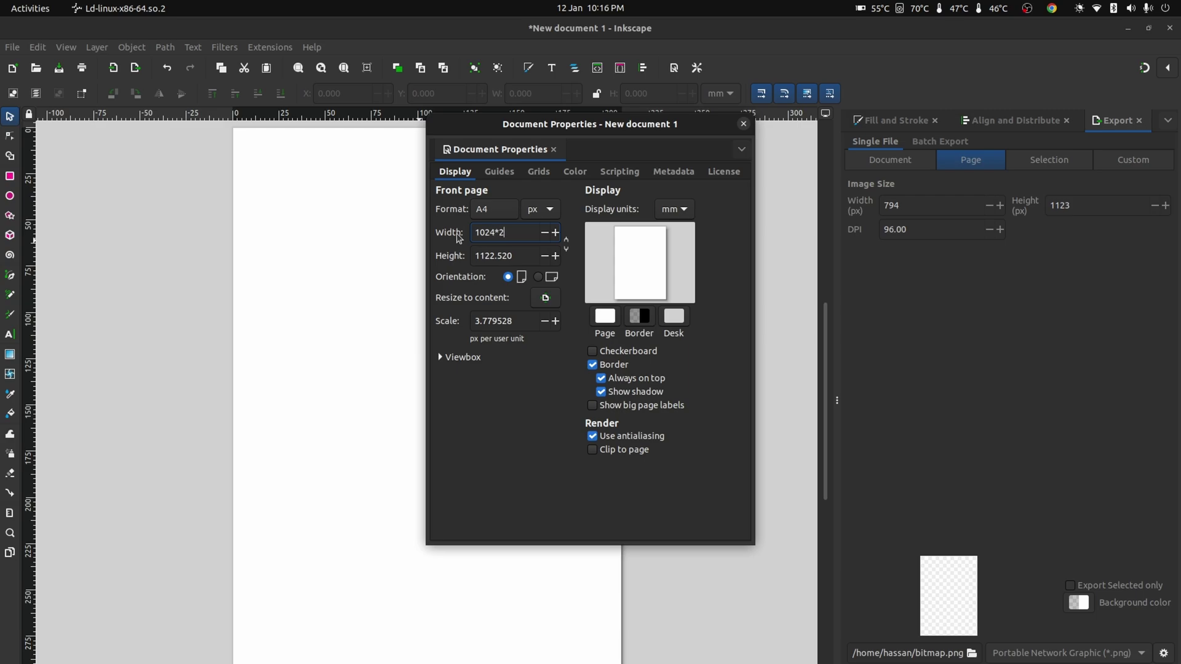
{"action": "key", "text": "Return"}
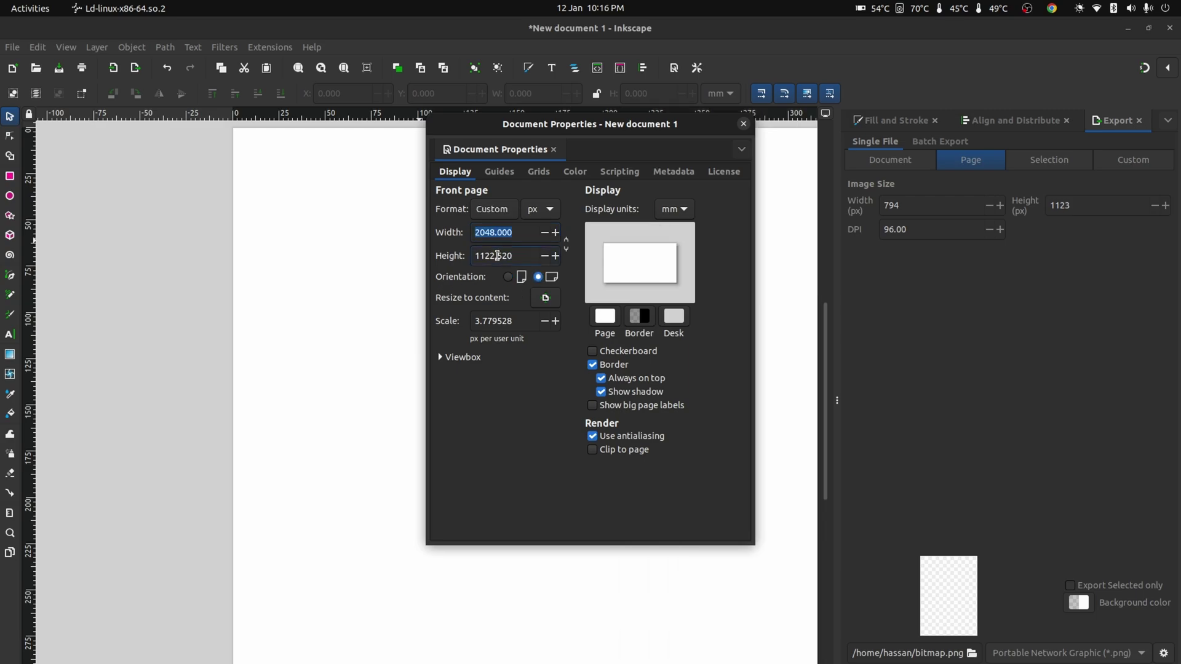
{"action": "left_click", "coordinate": [525, 236]}
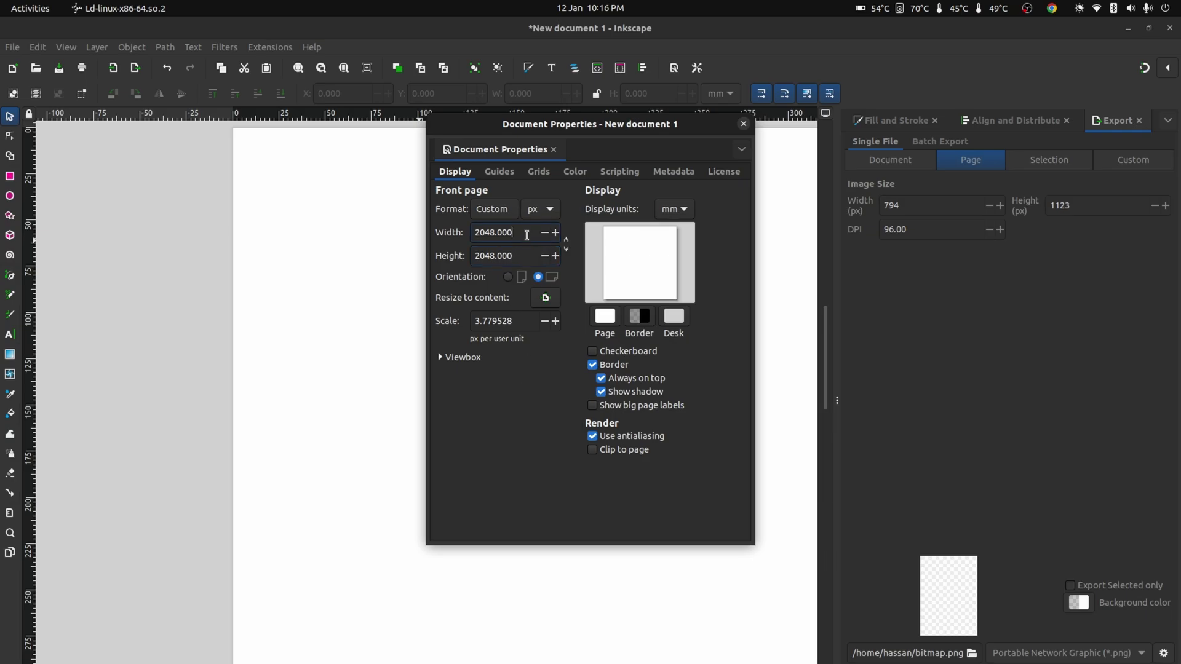
- Set the page background colour to black and close the document properties
{"action": "left_click", "coordinate": [608, 321]}
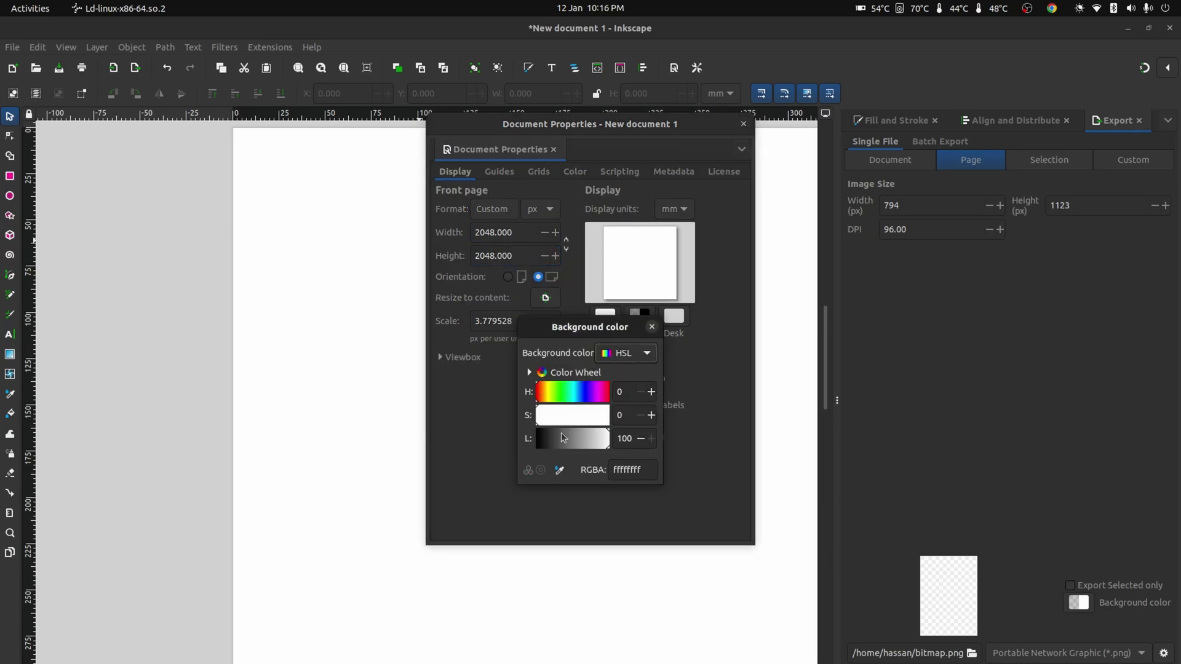
{"action": "left_click", "coordinate": [563, 433]}
{"action": "key", "text": "Escape"}
{"action": "left_click", "coordinate": [744, 124]}
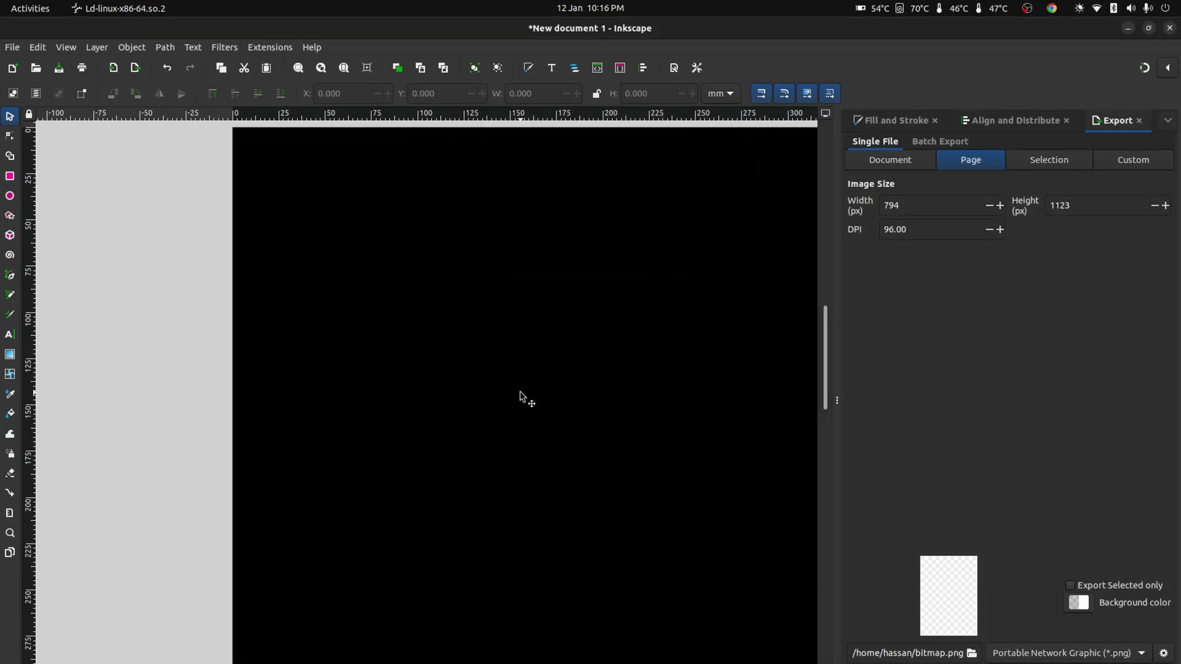
- Draw a half-ellipse with a 270° start and 90° end, about 187 px tall, outside the page
{"action": "left_click", "coordinate": [11, 198]}
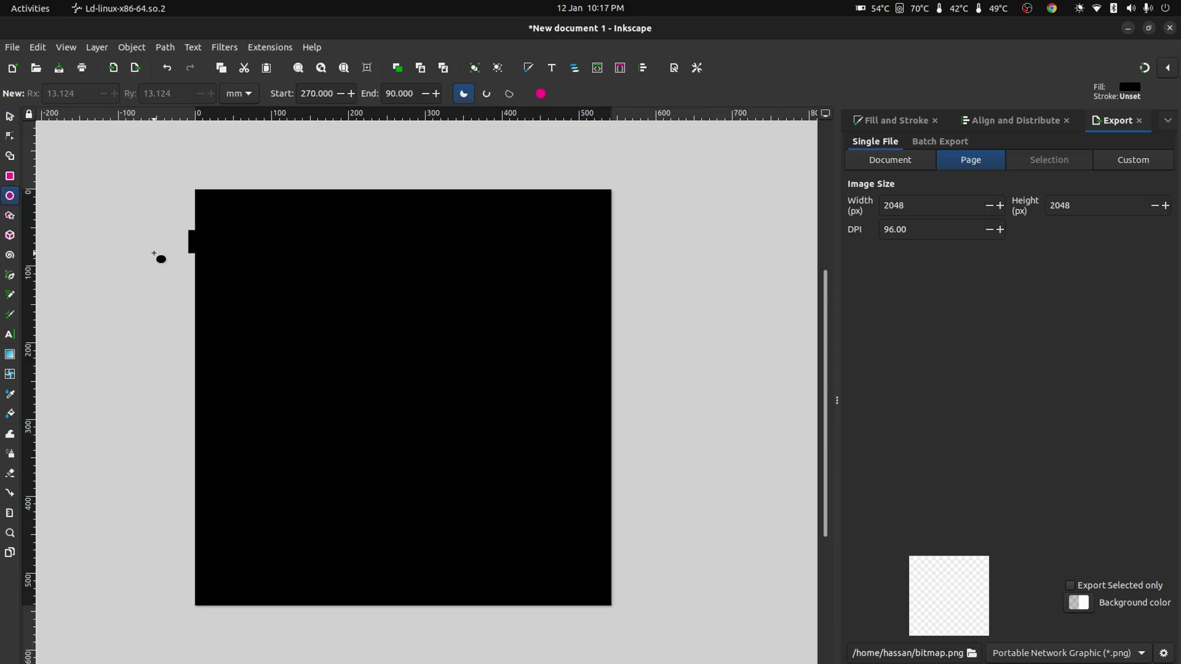
{"action": "left_click_drag", "start_coordinate": [152, 252], "coordinate": [111, 263]}
{"action": "key", "text": "ctrl+z"}
{"action": "middle_click_drag", "start_coordinate": [61, 230], "coordinate": [157, 270]}
{"action": "left_click_drag", "start_coordinate": [157, 271], "coordinate": [198, 308]}
{"action": "key", "text": "Escape"}
- Size the half-ellipse to 40 px wide and 90 px high
{"action": "key", "text": "s"}
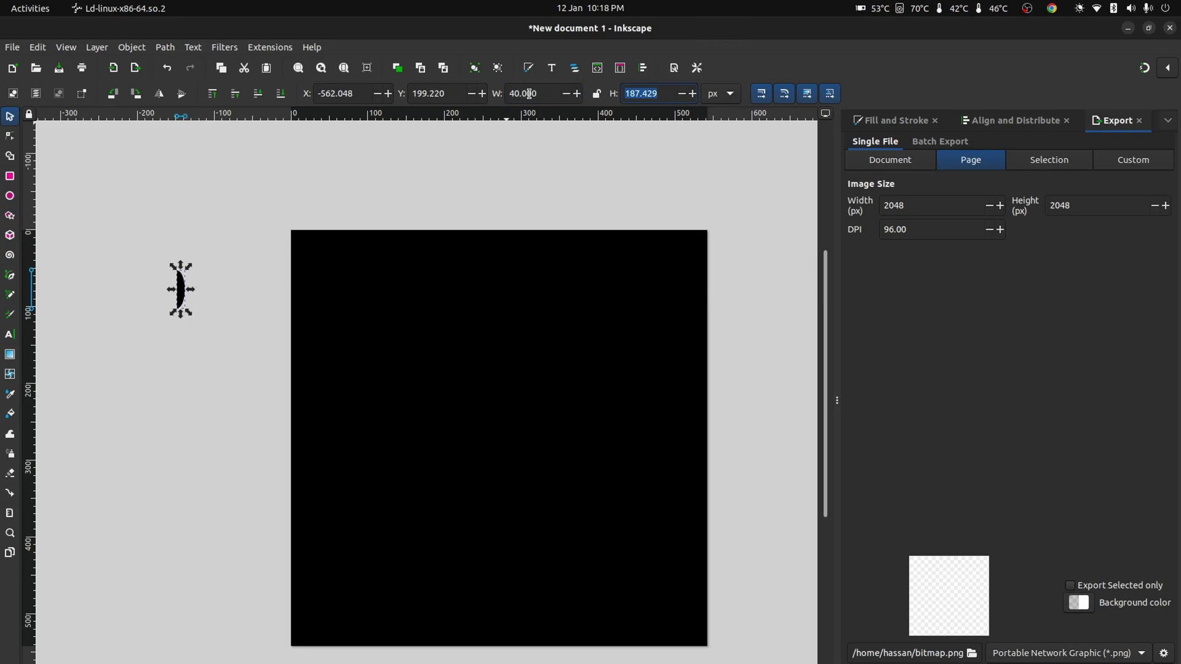
{"action": "type", "text": "80"}
{"action": "key", "text": "Return"}
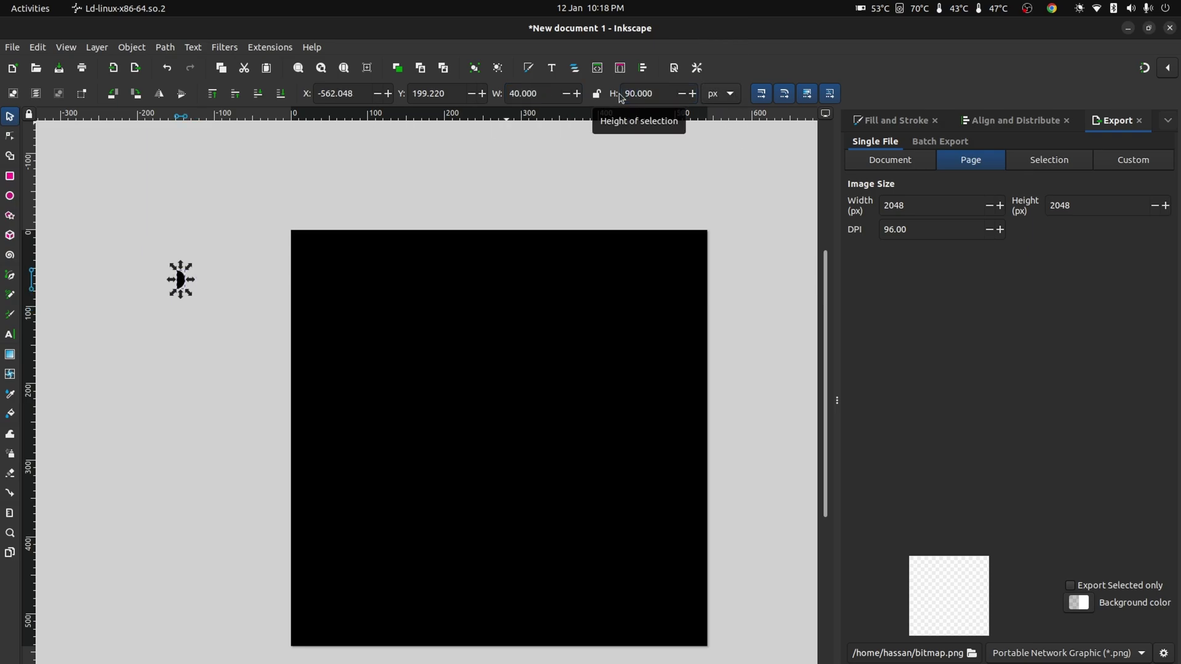
- Fill the half-ellipse with a linear gradient from black to opaque grey 8a8a8aff and move it to the page's upper-left corner
{"action": "scroll", "coordinate": [171, 369], "scroll_direction": "up", "scroll_amount": 3}
{"action": "scroll", "coordinate": [171, 369], "scroll_direction": "up", "scroll_amount": 3, "text": "ctrl"}
{"action": "scroll", "coordinate": [246, 334], "scroll_direction": "down", "scroll_amount": 1, "text": "ctrl"}
{"action": "middle_click_drag", "start_coordinate": [285, 359], "coordinate": [217, 369]}
{"action": "left_click", "coordinate": [892, 121]}
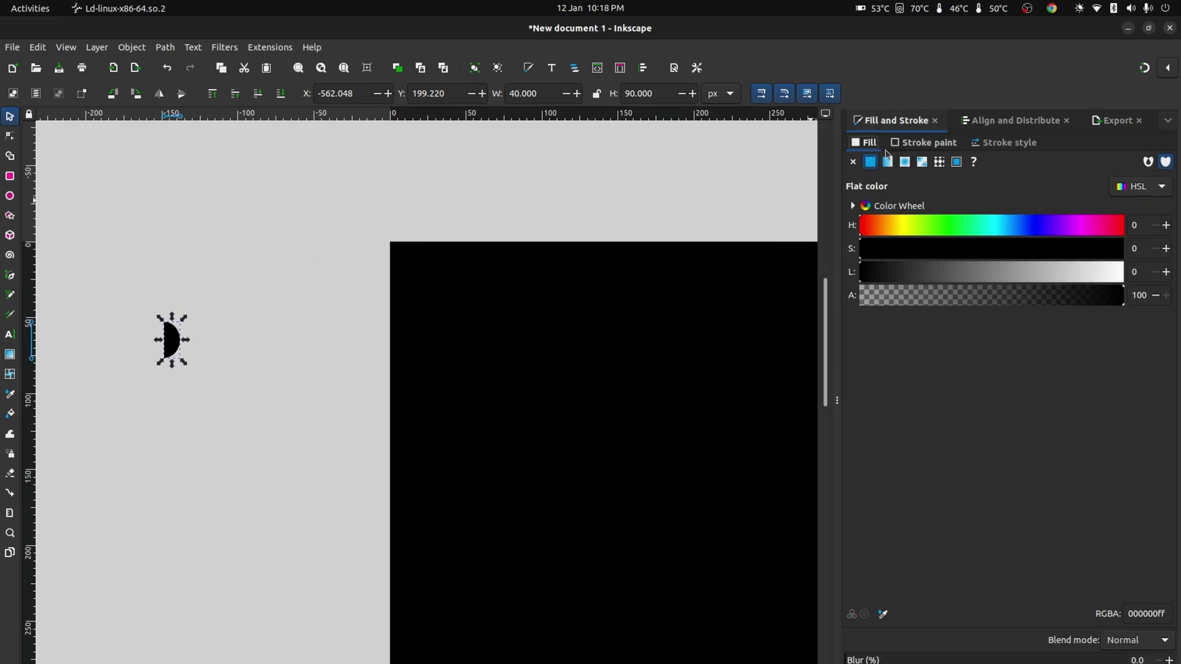
{"action": "left_click", "coordinate": [887, 162]}
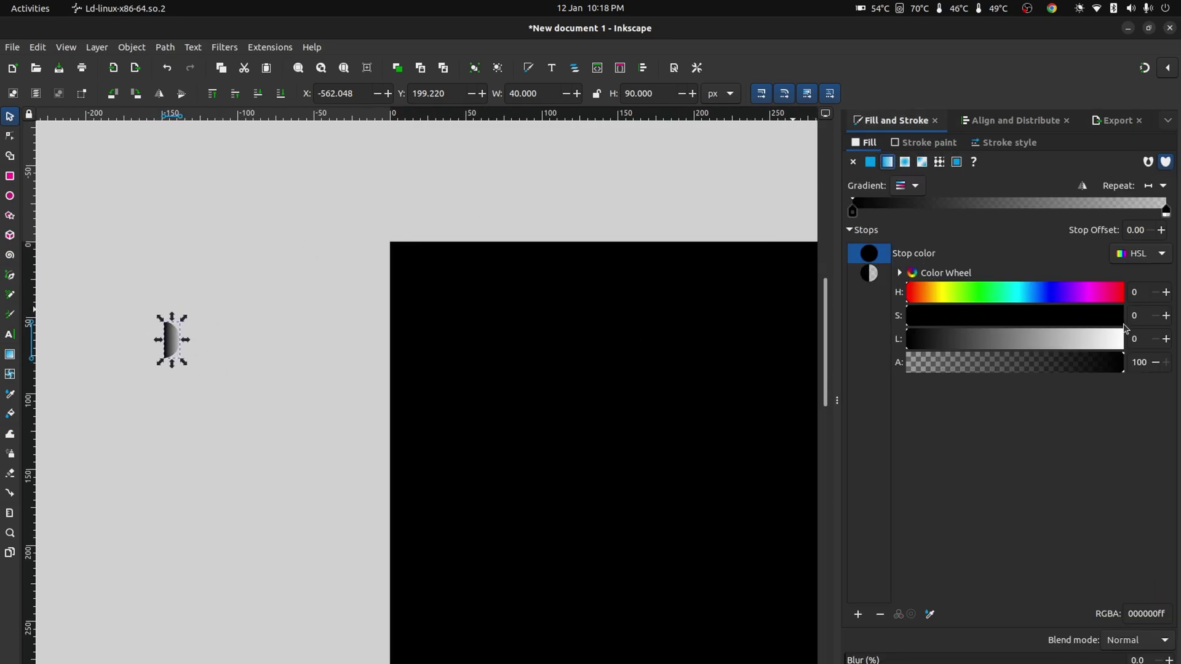
{"action": "left_click_drag", "start_coordinate": [927, 368], "coordinate": [1123, 363]}
{"action": "left_click_drag", "start_coordinate": [1076, 338], "coordinate": [1024, 339]}
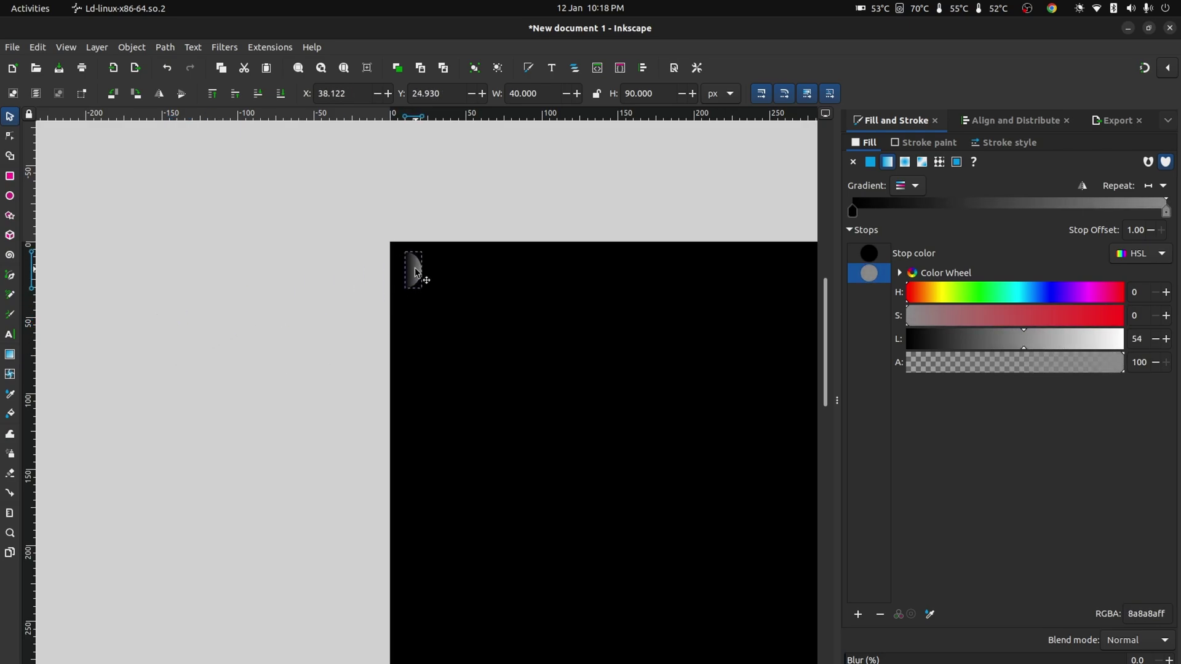
{"action": "left_click", "coordinate": [289, 326]}
- Tile the gradient half-ellipse over the page as simple-translation clones in 25 rows and 50 columns
{"action": "scroll", "coordinate": [289, 325], "scroll_direction": "down", "scroll_amount": 3, "text": "ctrl"}
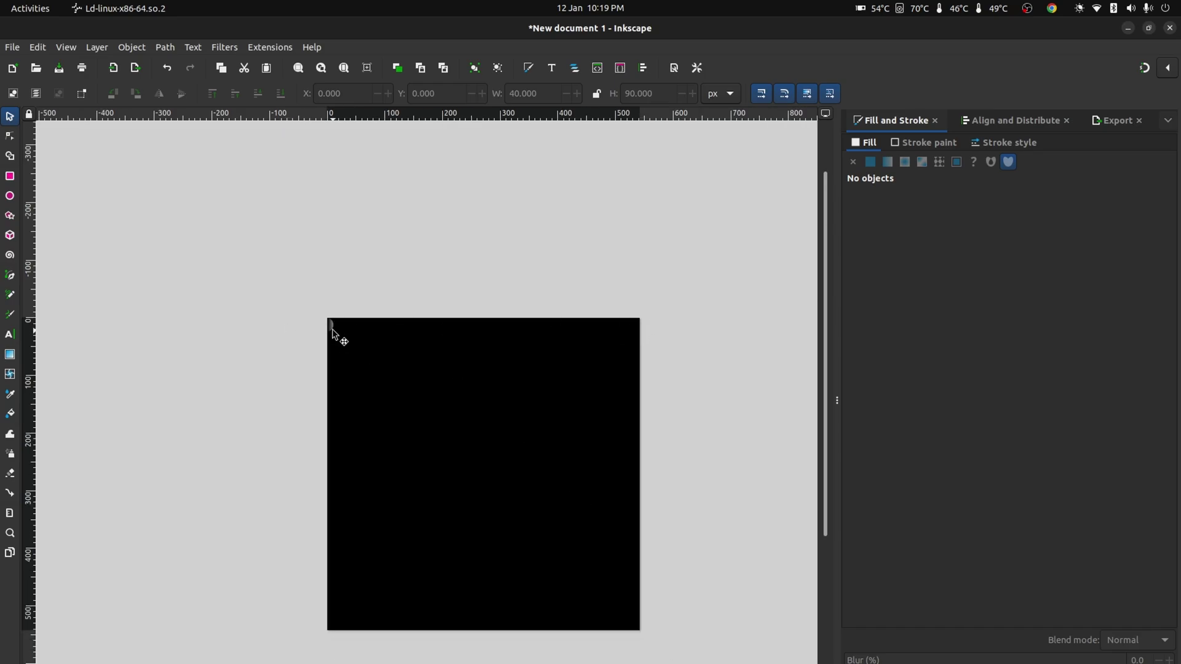
{"action": "left_click", "coordinate": [332, 334]}
{"action": "scroll", "coordinate": [495, 289], "scroll_direction": "right", "scroll_amount": 1}
{"action": "left_click", "coordinate": [38, 47]}
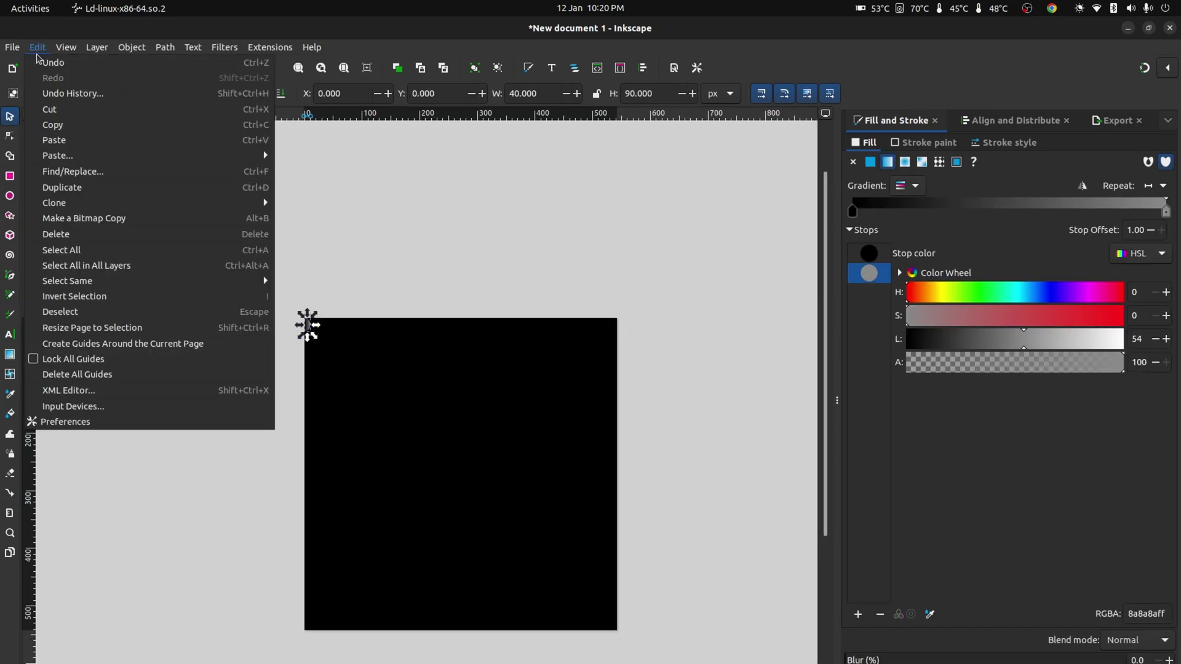
{"action": "mouse_move", "coordinate": [197, 198]}
{"action": "left_click", "coordinate": [343, 218]}
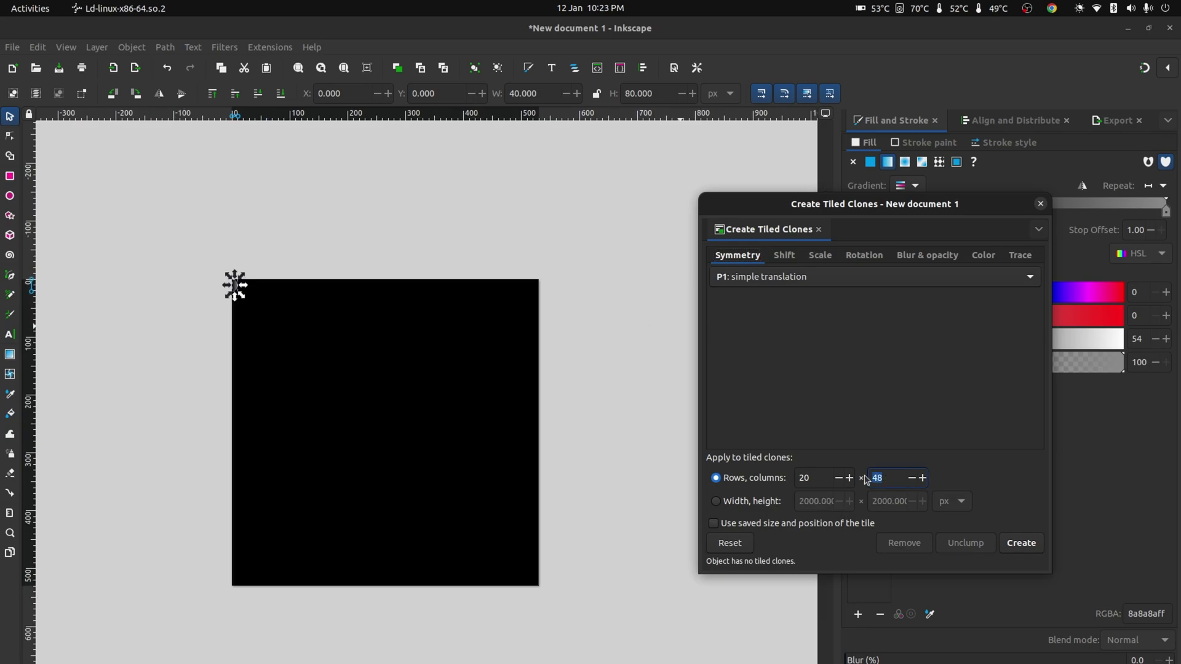
{"action": "type", "text": "25"}
{"action": "left_click", "coordinate": [1022, 543]}
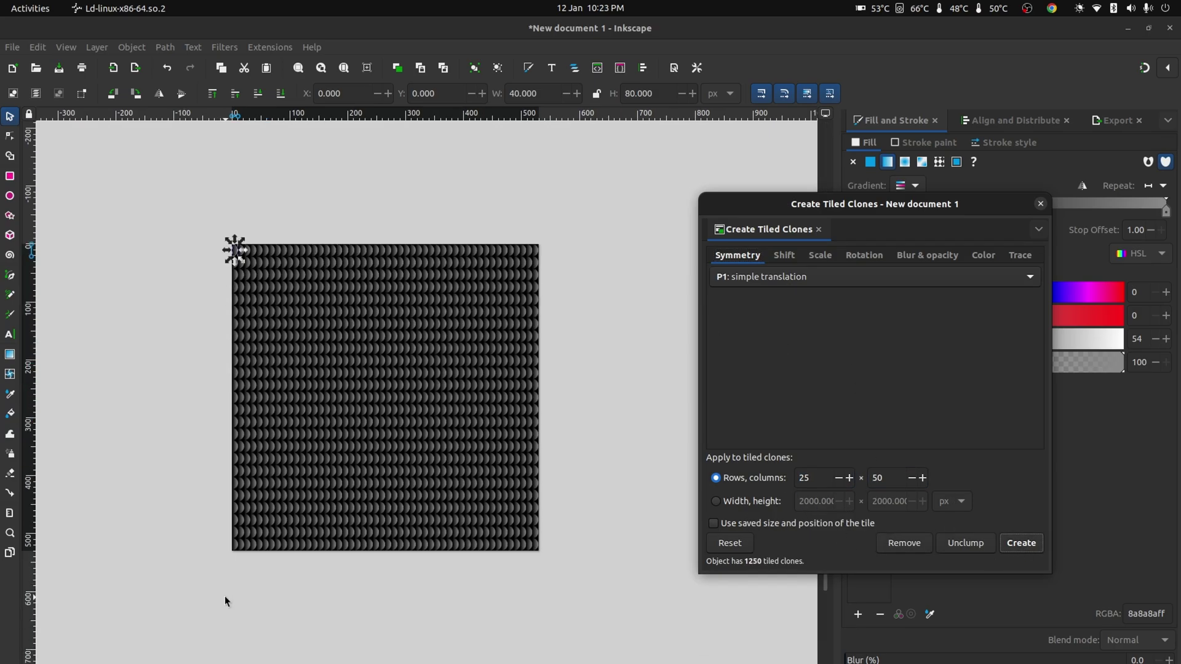
- Inspect the tiled scale pattern up close and across the whole page, with nothing left selected
{"action": "scroll", "coordinate": [227, 592], "scroll_direction": "up", "scroll_amount": 10, "text": "ctrl"}
{"action": "scroll", "coordinate": [289, 393], "scroll_direction": "up", "scroll_amount": 1, "text": "ctrl"}
{"action": "scroll", "coordinate": [320, 391], "scroll_direction": "down", "scroll_amount": 10, "text": "ctrl"}
{"action": "middle_click_drag", "start_coordinate": [580, 386], "coordinate": [305, 419]}
{"action": "scroll", "coordinate": [318, 417], "scroll_direction": "up", "scroll_amount": 7, "text": "ctrl"}
{"action": "scroll", "coordinate": [384, 363], "scroll_direction": "down", "scroll_amount": 8, "text": "ctrl"}
{"action": "left_click", "coordinate": [313, 385]}
{"action": "scroll", "coordinate": [179, 371], "scroll_direction": "up", "scroll_amount": 8, "text": "ctrl"}
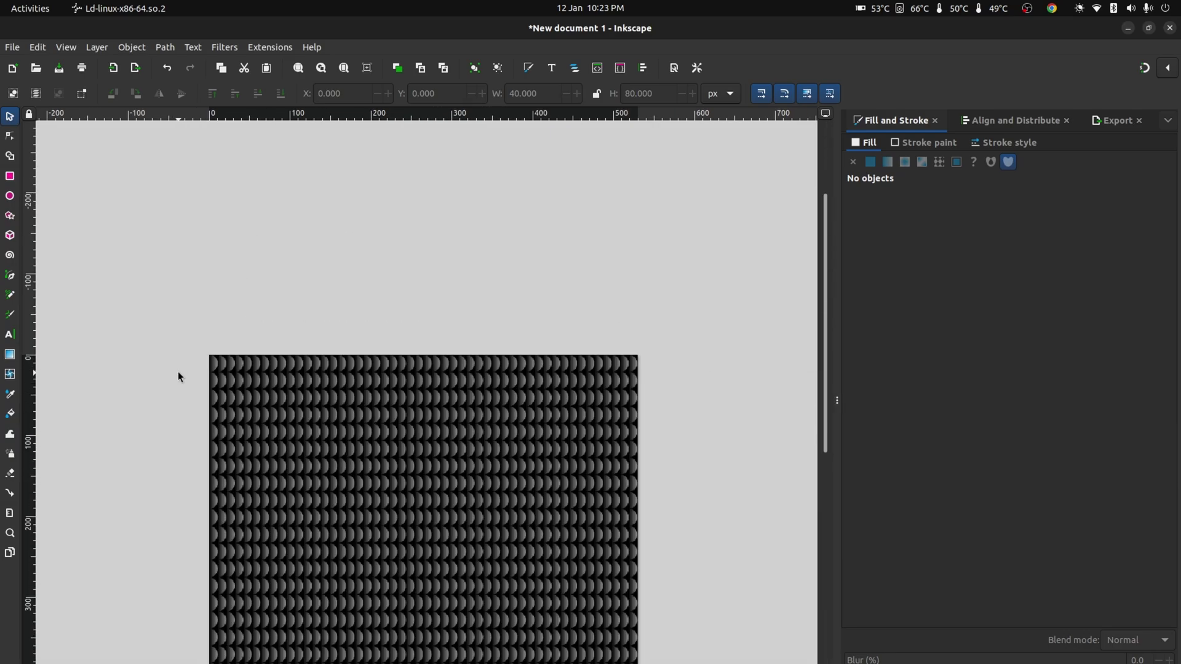
- Move the original half-ellipse off the page and delete it, leaving only the tiled clones
{"action": "mouse_move", "coordinate": [389, 333]}
{"action": "left_mouse_down"}
{"action": "mouse_move", "coordinate": [215, 348]}
{"action": "mouse_move", "coordinate": [349, 246]}
{"action": "mouse_move", "coordinate": [449, 324]}
{"action": "left_mouse_up"}
{"action": "left_click", "coordinate": [449, 325]}
{"action": "key", "text": "Delete"}
{"action": "scroll", "coordinate": [274, 326], "scroll_direction": "down", "scroll_amount": 3}
{"action": "scroll", "coordinate": [274, 326], "scroll_direction": "down", "scroll_amount": 6, "text": "ctrl"}
{"action": "scroll", "coordinate": [274, 302], "scroll_direction": "down", "scroll_amount": 3}
{"action": "scroll", "coordinate": [274, 275], "scroll_direction": "up", "scroll_amount": 3, "text": "ctrl"}
{"action": "scroll", "coordinate": [274, 275], "scroll_direction": "down", "scroll_amount": 2, "text": "ctrl"}
{"action": "middle_click_drag", "start_coordinate": [262, 283], "coordinate": [186, 319]}
- Export the page as a 2000 × 2000 px PNG named Perch Scales.png on the Desktop
{"action": "left_click", "coordinate": [12, 47]}
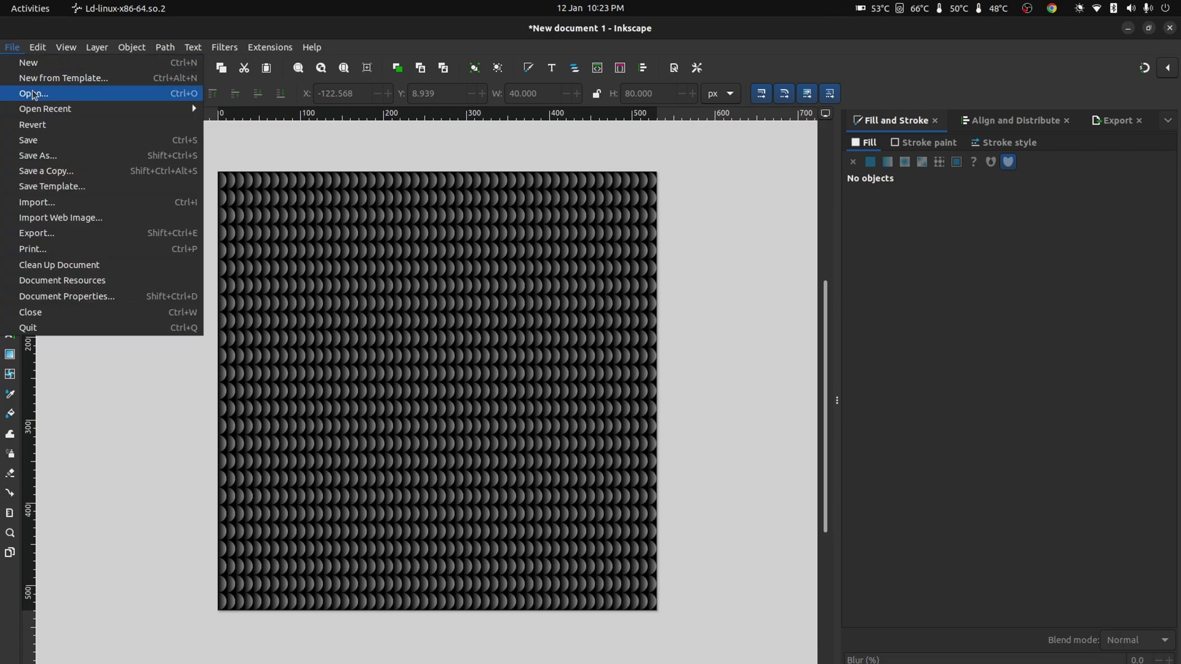
{"action": "left_click", "coordinate": [37, 231]}
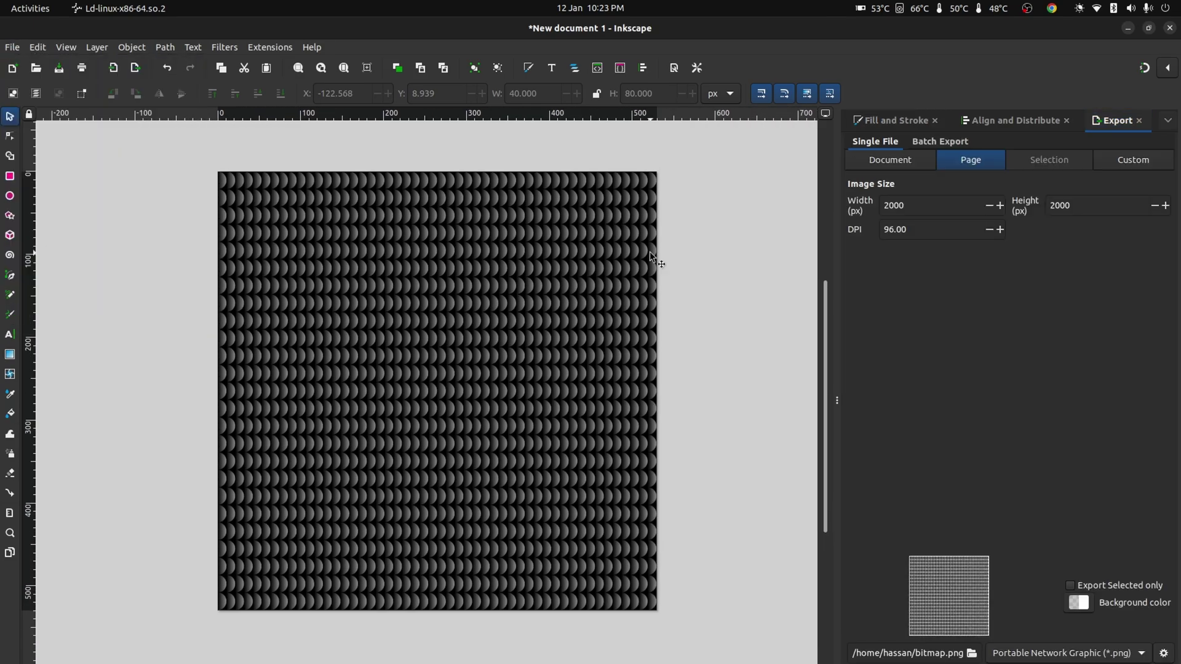
{"action": "left_click", "coordinate": [972, 653]}
{"action": "left_click", "coordinate": [263, 142]}
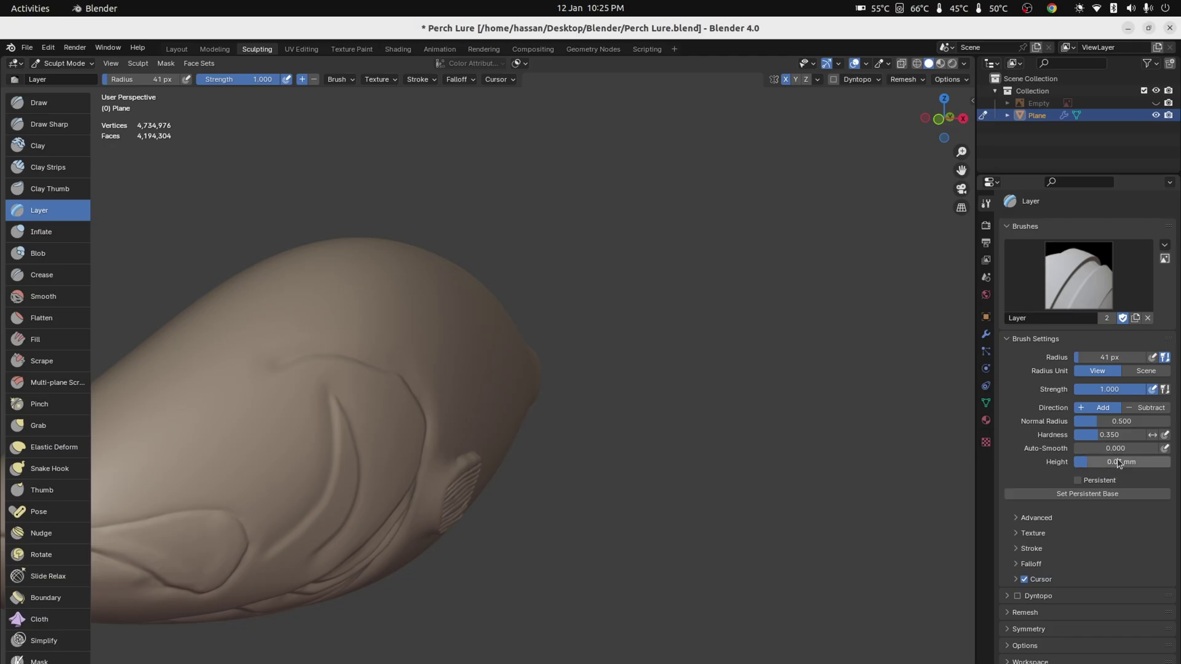
- In Blender, add a new texture to the Layer brush, keeping its mapping set to Tiled
{"action": "middle_click_drag", "start_coordinate": [617, 466], "coordinate": [582, 489]}
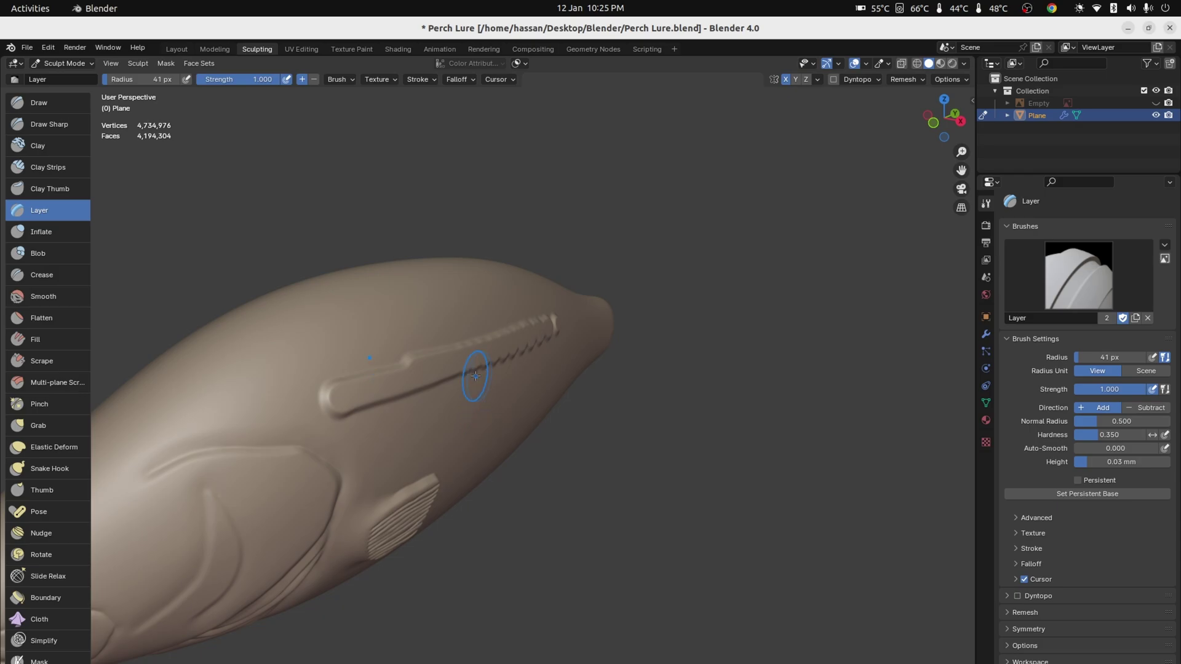
{"action": "middle_click_drag", "start_coordinate": [476, 375], "coordinate": [392, 383]}
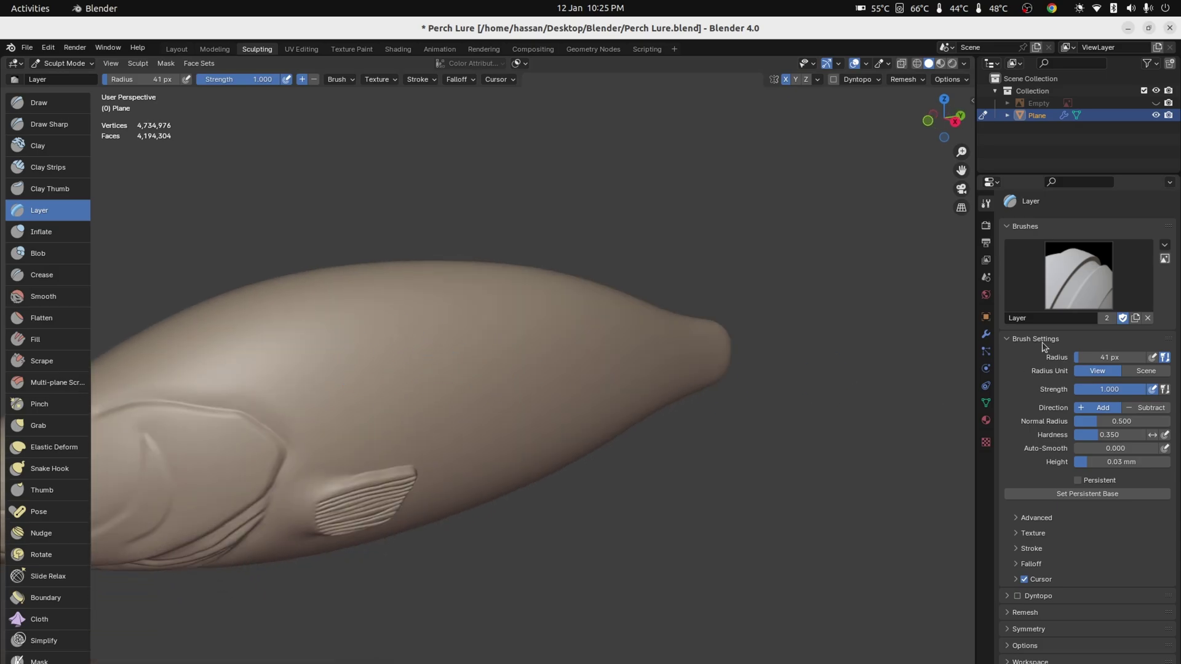
{"action": "left_click", "coordinate": [1030, 533]}
{"action": "left_click", "coordinate": [1067, 626]}
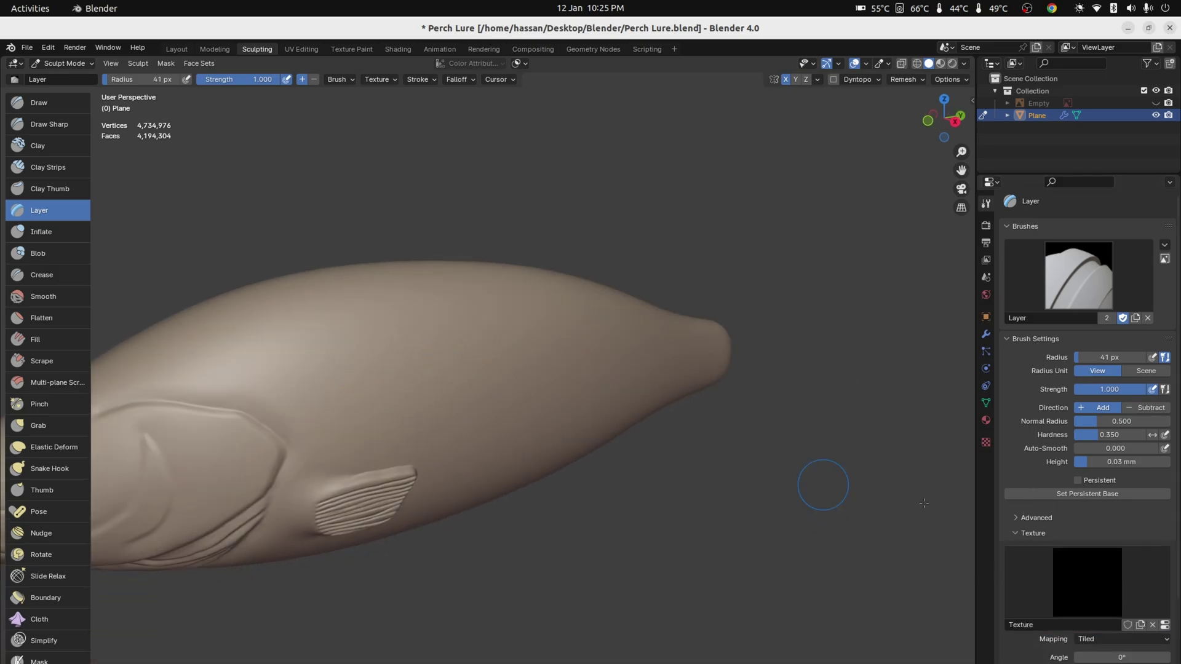
- Load Perch Scales.png from the Desktop as the image of the brush texture
{"action": "left_click", "coordinate": [986, 442]}
{"action": "left_click", "coordinate": [1123, 439]}
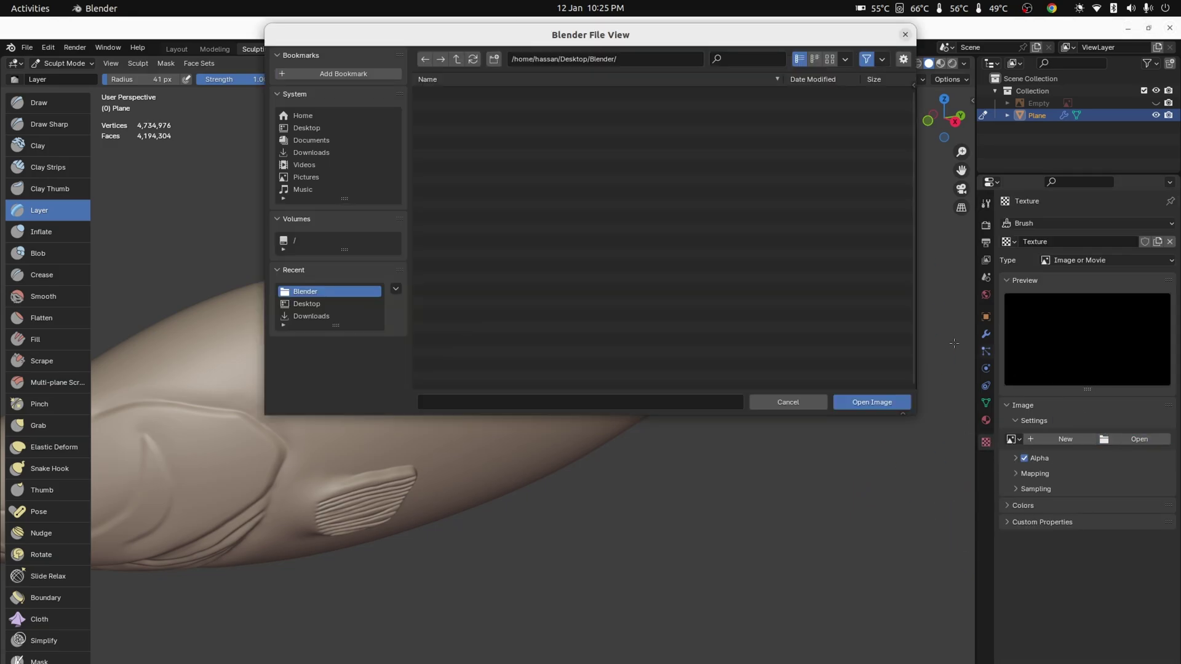
{"action": "left_click", "coordinate": [306, 128]}
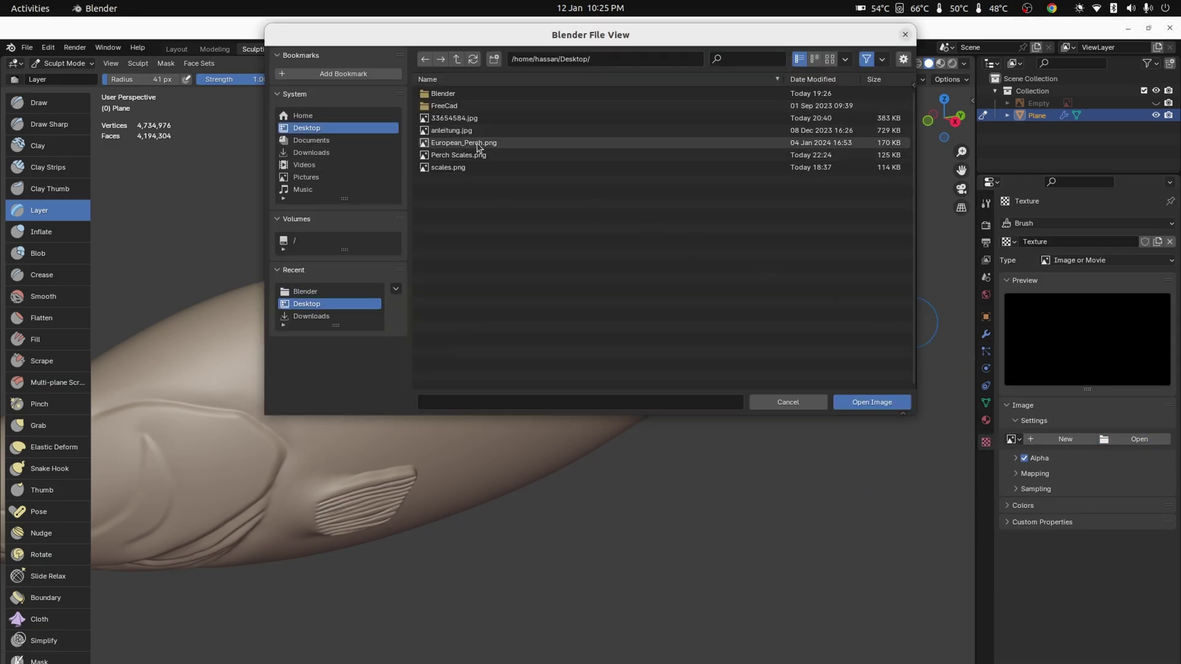
{"action": "left_click", "coordinate": [471, 159]}
{"action": "left_click", "coordinate": [872, 401]}
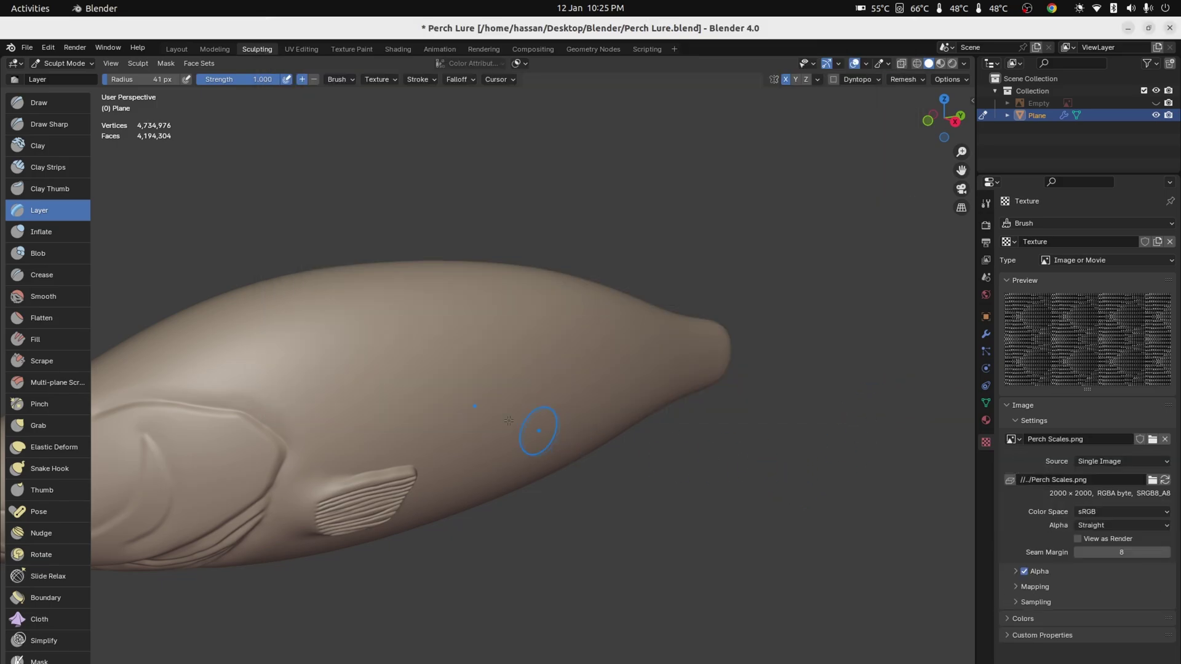
- Try a scale-textured Layer stroke along the flank with the 41 px brush, check it closely and undo it
{"action": "middle_click_drag", "start_coordinate": [495, 415], "coordinate": [462, 414]}
{"action": "mouse_move", "coordinate": [357, 376]}
{"action": "left_mouse_down"}
{"action": "mouse_move", "coordinate": [541, 354]}
{"action": "mouse_move", "coordinate": [368, 379]}
{"action": "left_mouse_up"}
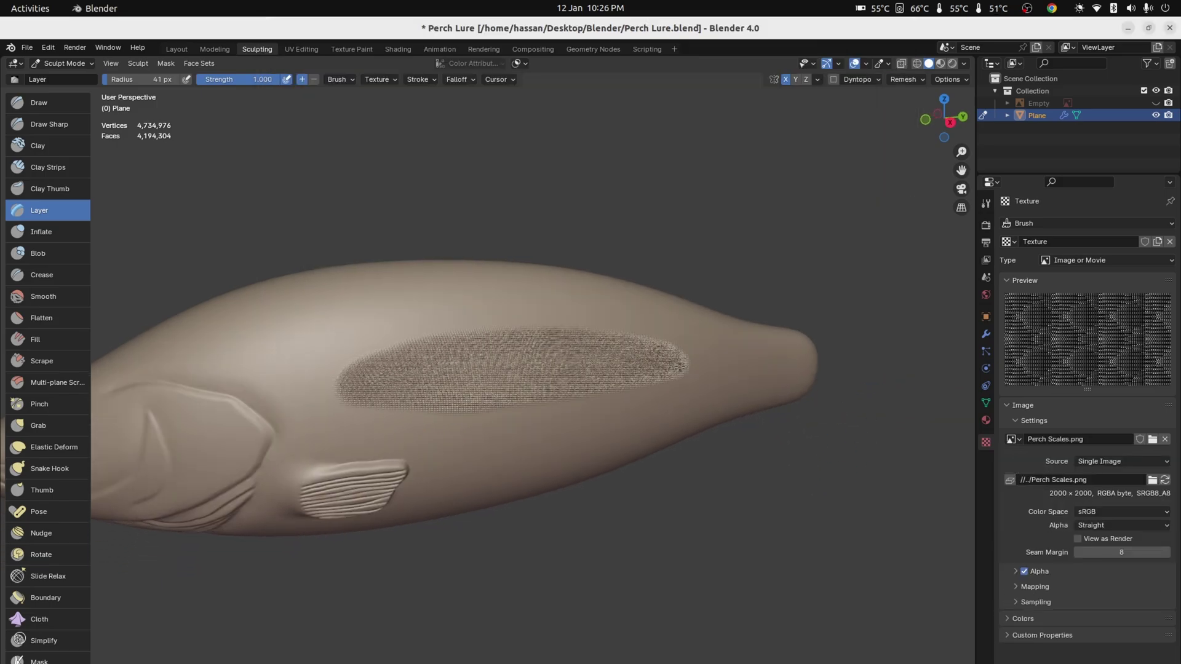
{"action": "mouse_move", "coordinate": [411, 377]}
{"action": "middle_mouse_down"}
{"action": "mouse_move", "coordinate": [456, 385]}
{"action": "mouse_move", "coordinate": [403, 369]}
{"action": "middle_mouse_up"}
{"action": "scroll", "coordinate": [456, 386], "scroll_direction": "up", "scroll_amount": 6}
{"action": "key", "text": "ctrl+z"}
{"action": "scroll", "coordinate": [404, 369], "scroll_direction": "down", "scroll_amount": 6}
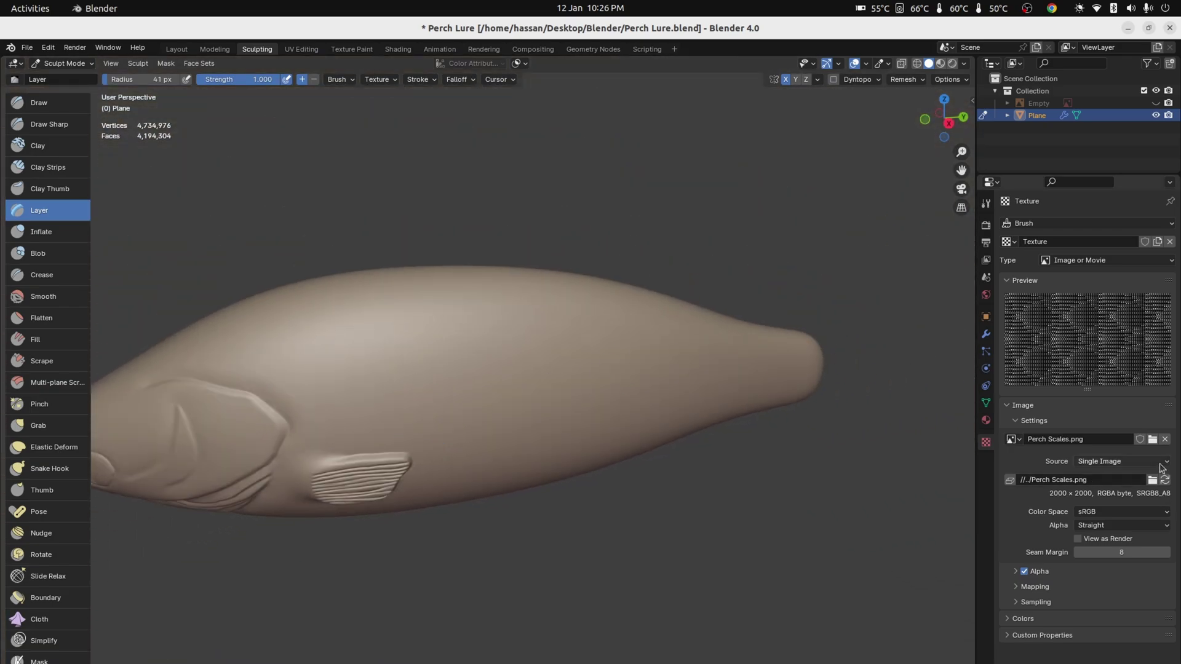
- Enlarge the Layer brush to about 208 px and try scale-textured strokes across the flank
{"action": "key", "text": "f"}
{"action": "left_click", "coordinate": [575, 381]}
{"action": "left_click_drag", "start_coordinate": [440, 375], "coordinate": [569, 378]}
{"action": "middle_click_drag", "start_coordinate": [593, 420], "coordinate": [536, 431]}
{"action": "key", "text": "ctrl+z"}
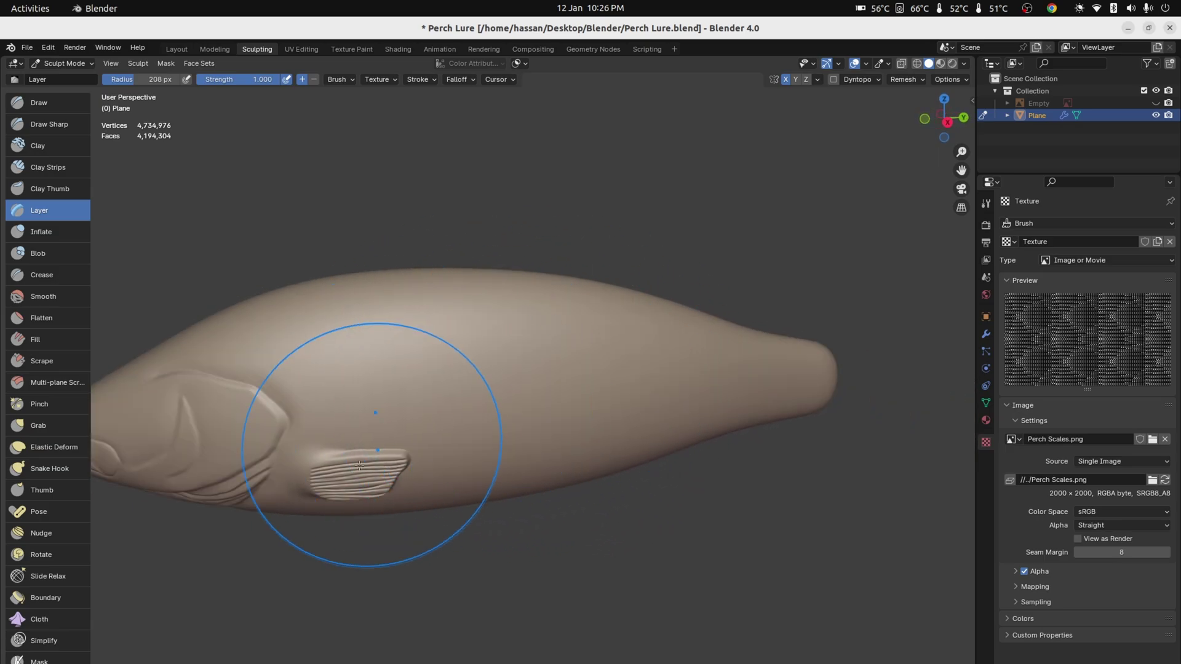
{"action": "mouse_move", "coordinate": [381, 339]}
{"action": "left_mouse_down"}
{"action": "mouse_move", "coordinate": [569, 349]}
{"action": "mouse_move", "coordinate": [348, 337]}
{"action": "mouse_move", "coordinate": [492, 274]}
{"action": "left_mouse_up"}
{"action": "left_click_drag", "start_coordinate": [615, 396], "coordinate": [601, 369]}
{"action": "left_click_drag", "start_coordinate": [601, 369], "coordinate": [627, 403]}
- Paint a mask band along the rear edge of the gill cover down to the belly
{"action": "left_click_drag", "start_coordinate": [691, 375], "coordinate": [683, 468]}
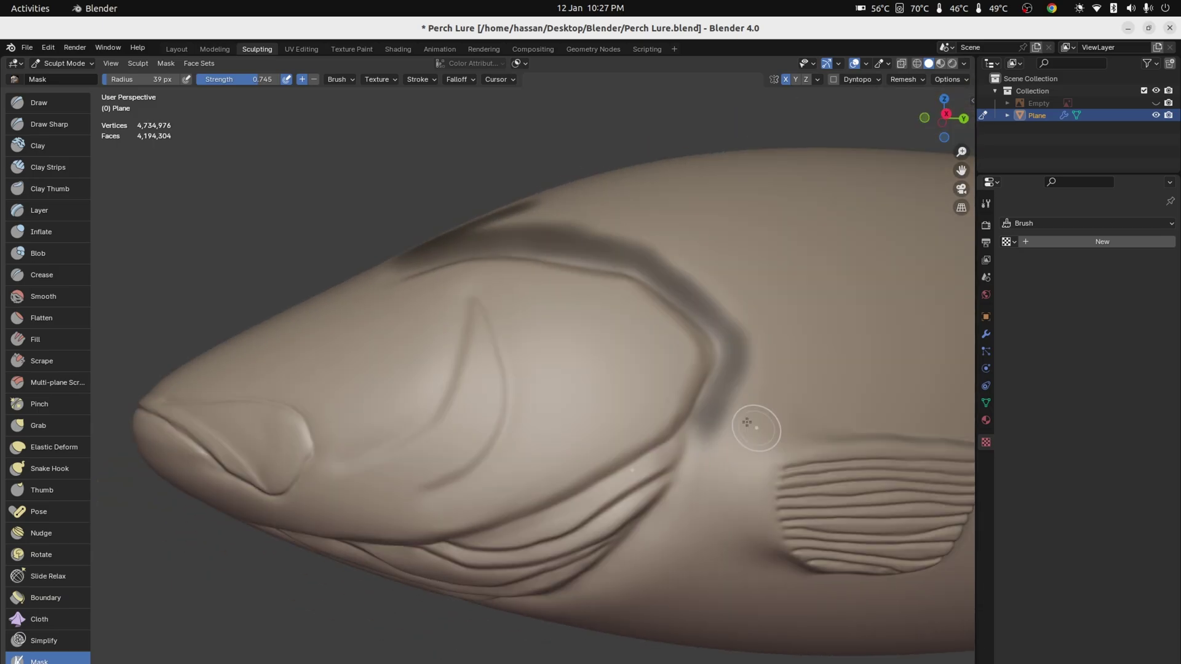
{"action": "mouse_move", "coordinate": [751, 422]}
{"action": "left_mouse_down"}
{"action": "mouse_move", "coordinate": [701, 504]}
{"action": "mouse_move", "coordinate": [599, 585]}
{"action": "left_mouse_up"}
{"action": "mouse_move", "coordinate": [683, 510]}
{"action": "left_mouse_down"}
{"action": "mouse_move", "coordinate": [590, 613]}
{"action": "mouse_move", "coordinate": [689, 468]}
{"action": "mouse_move", "coordinate": [713, 399]}
{"action": "left_mouse_up"}
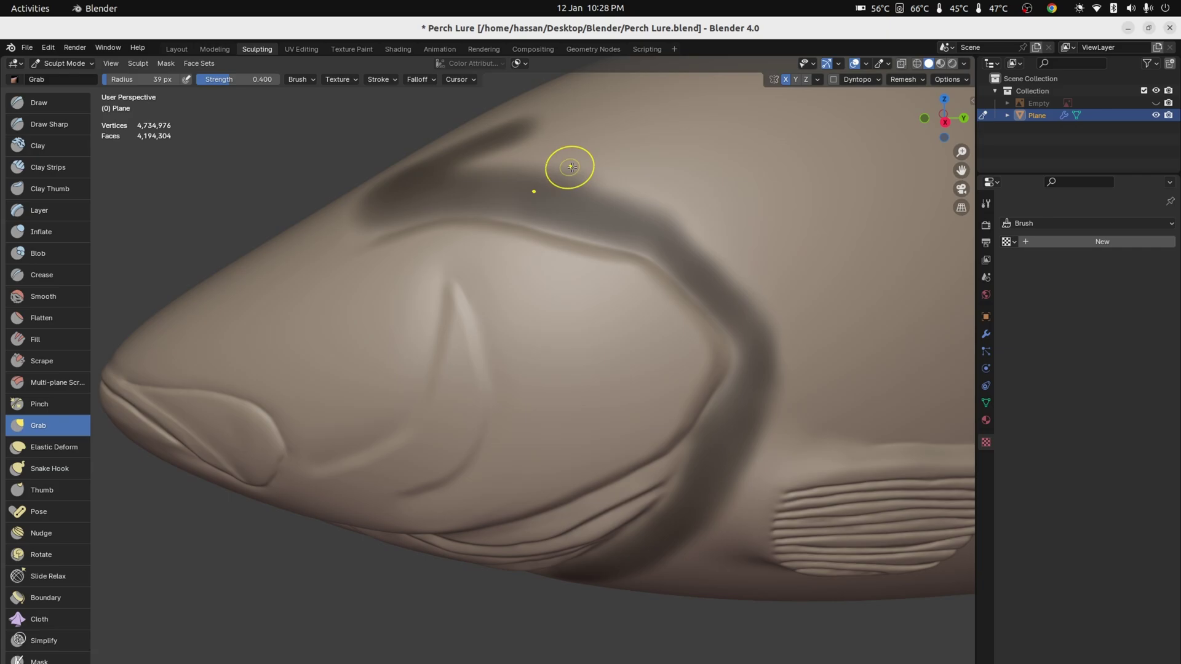
- Extend the mask band from above the gill cover along the upper flank and around the tail end
{"action": "key", "text": "m"}
{"action": "left_click_drag", "start_coordinate": [474, 169], "coordinate": [664, 179]}
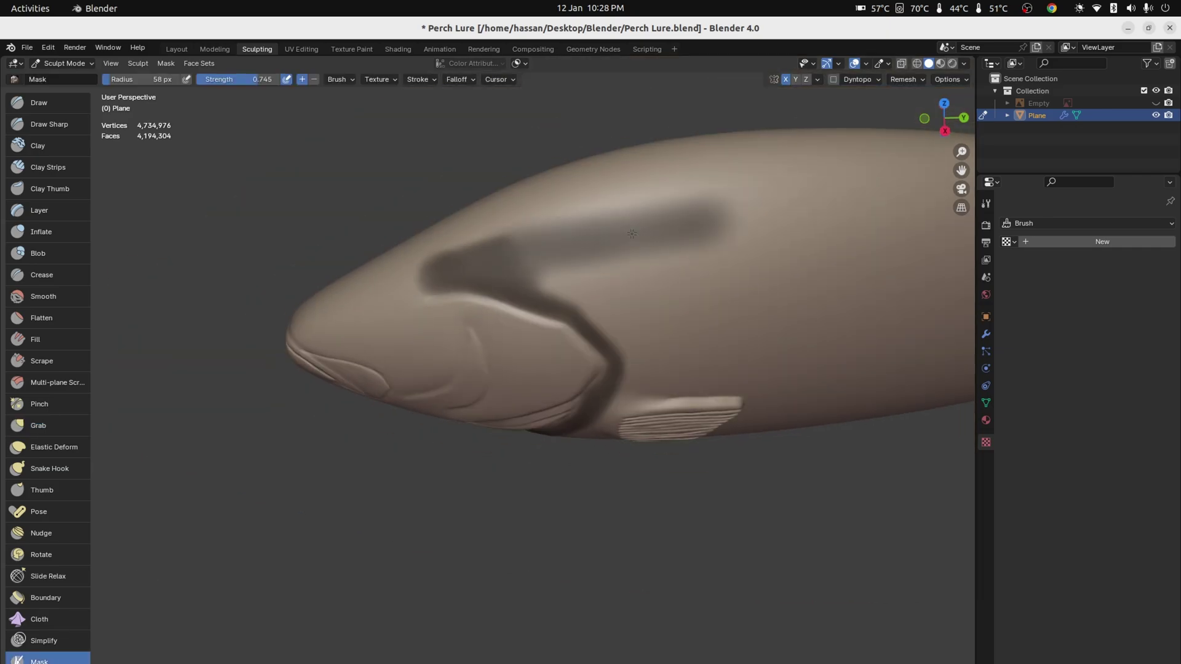
{"action": "left_click_drag", "start_coordinate": [726, 246], "coordinate": [566, 237]}
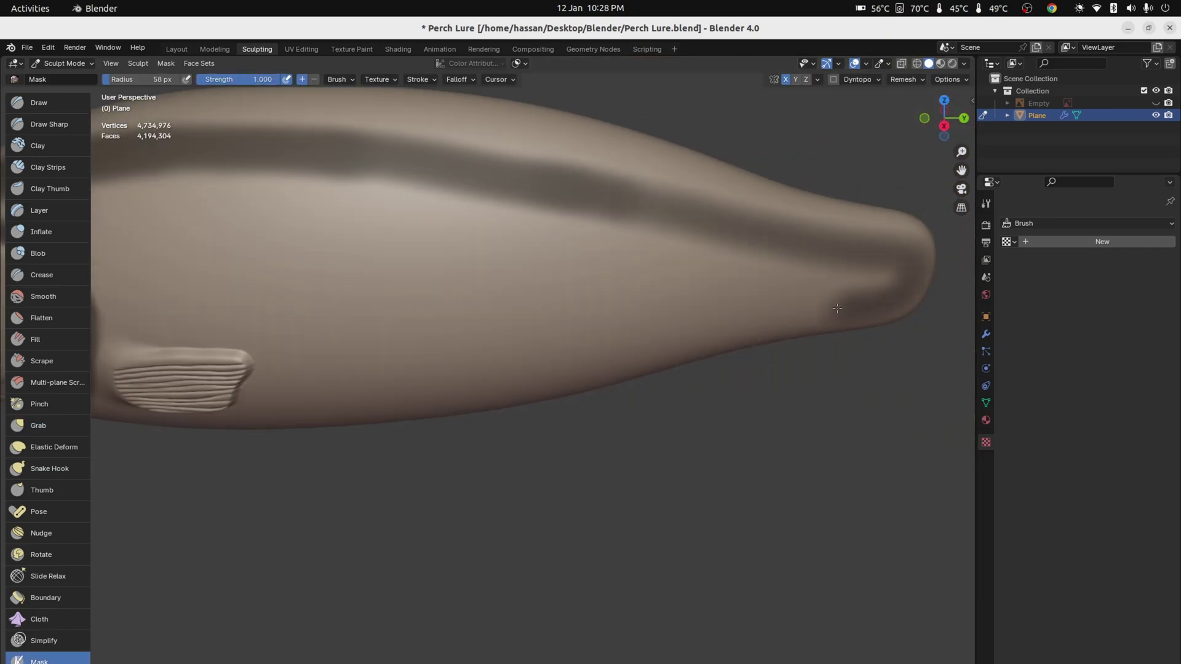
{"action": "mouse_move", "coordinate": [891, 258]}
{"action": "left_mouse_down"}
{"action": "mouse_move", "coordinate": [738, 246]}
{"action": "mouse_move", "coordinate": [815, 299]}
{"action": "mouse_move", "coordinate": [344, 271]}
{"action": "mouse_move", "coordinate": [406, 270]}
{"action": "left_mouse_up"}
- Mask the flank closely around the pectoral fin with a 70 px brush, leaving the fin itself unmasked
{"action": "key", "text": "f"}
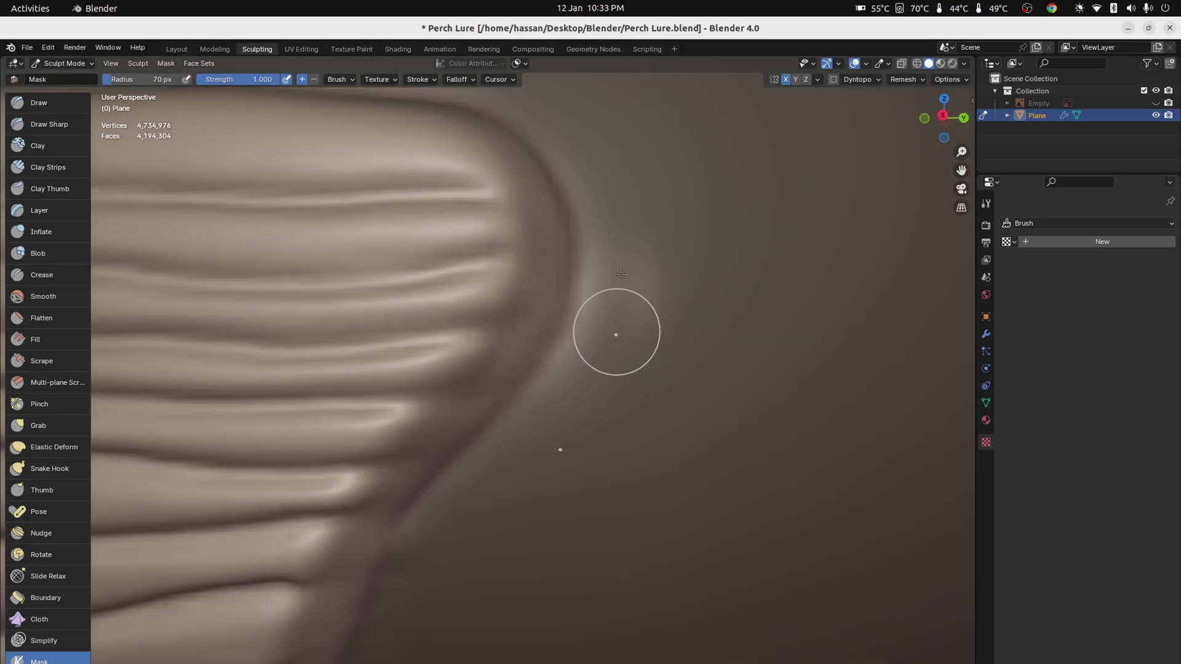
{"action": "left_click", "coordinate": [579, 369]}
{"action": "scroll", "coordinate": [578, 369], "scroll_direction": "down", "scroll_amount": 6}
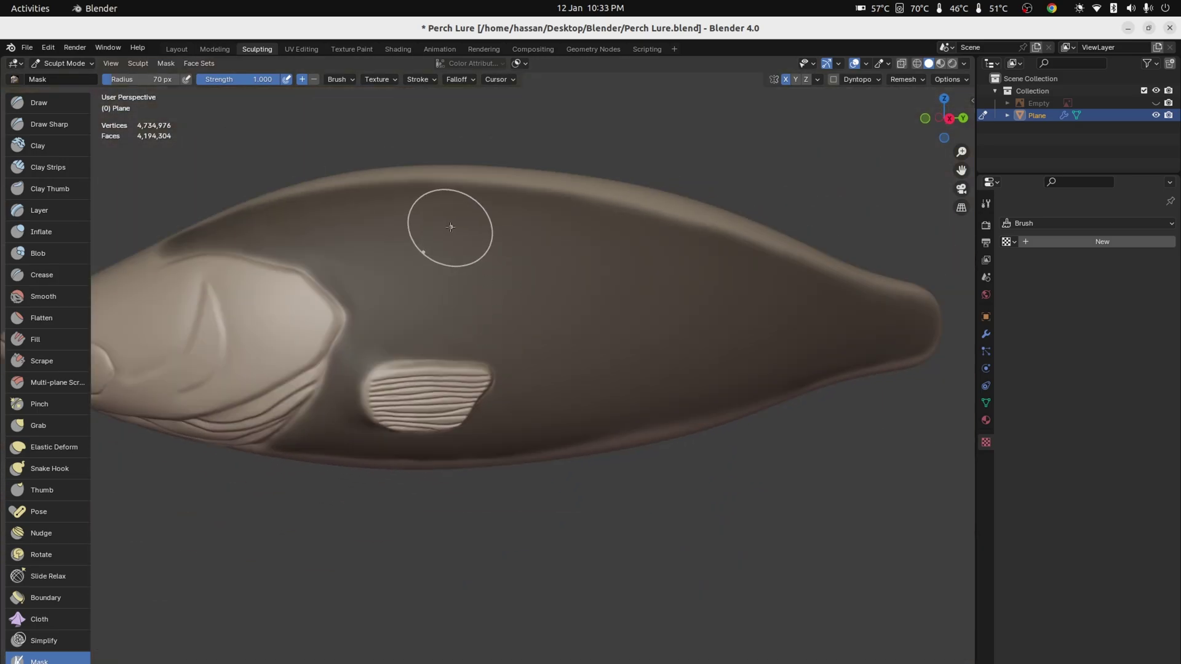
- Invert the mask so the head and fin are protected, and smooth the mask
{"action": "key", "text": "a"}
{"action": "left_click", "coordinate": [441, 353]}
{"action": "key", "text": "a"}
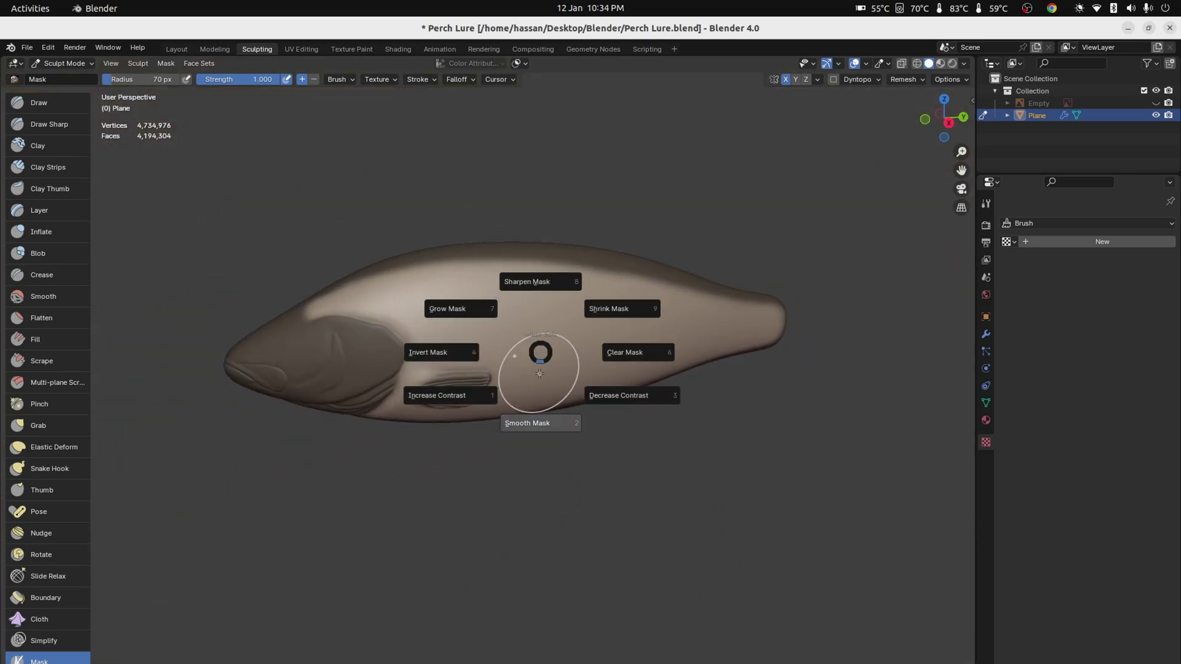
{"action": "left_click", "coordinate": [539, 373]}
{"action": "middle_click_drag", "start_coordinate": [540, 374], "coordinate": [621, 345]}
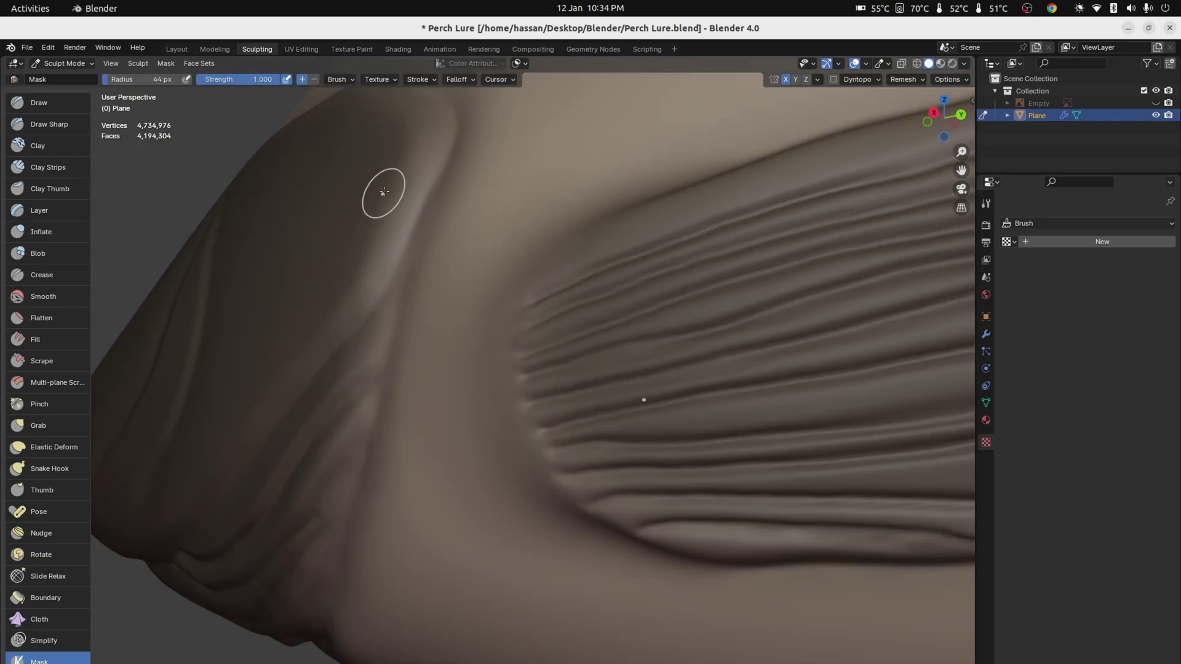
- Touch up the mask along the gill cover's rear and upper edges with a 44 px Mask brush
{"action": "left_click_drag", "start_coordinate": [384, 192], "coordinate": [348, 492]}
{"action": "middle_click_drag", "start_coordinate": [348, 492], "coordinate": [369, 455]}
{"action": "left_click_drag", "start_coordinate": [341, 535], "coordinate": [292, 635]}
{"action": "middle_click_drag", "start_coordinate": [393, 184], "coordinate": [416, 264]}
{"action": "left_click_drag", "start_coordinate": [416, 264], "coordinate": [389, 161]}
{"action": "middle_click_drag", "start_coordinate": [388, 161], "coordinate": [397, 277]}
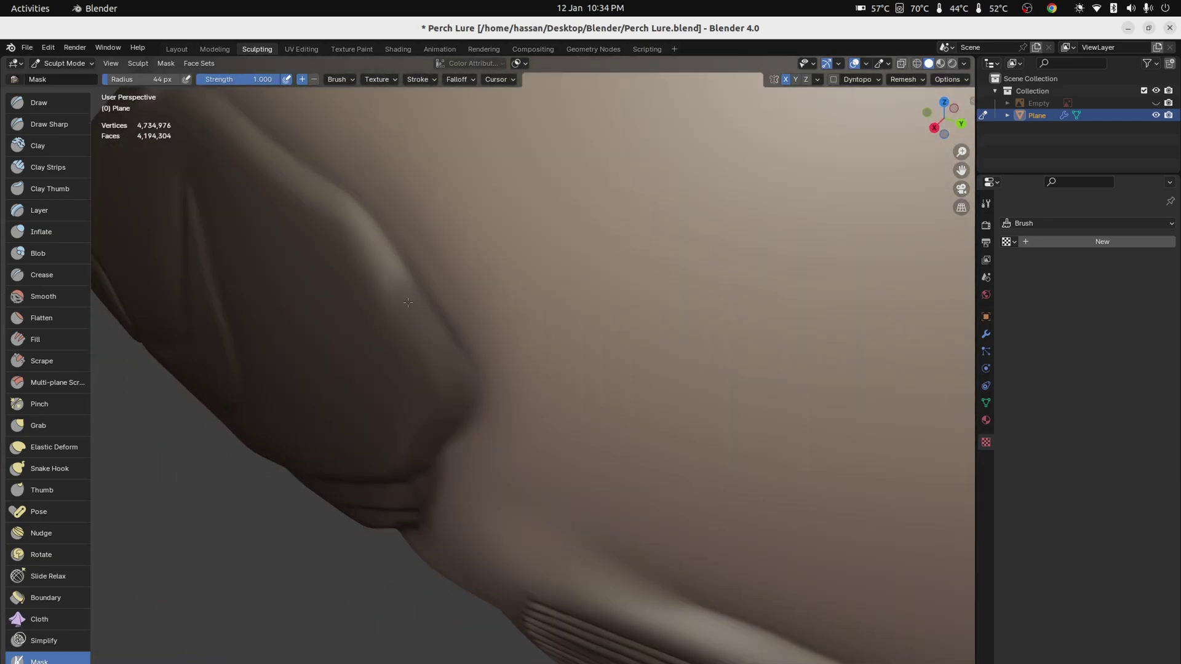
{"action": "left_click_drag", "start_coordinate": [397, 277], "coordinate": [317, 188]}
{"action": "mouse_move", "coordinate": [316, 187]}
{"action": "middle_mouse_down", "text": "shift"}
{"action": "mouse_move", "coordinate": [454, 280]}
{"action": "mouse_move", "coordinate": [499, 369]}
{"action": "middle_mouse_up", "text": "shift"}
{"action": "mouse_move", "coordinate": [498, 369]}
{"action": "left_mouse_down"}
{"action": "mouse_move", "coordinate": [308, 276]}
{"action": "mouse_move", "coordinate": [197, 267]}
{"action": "left_mouse_up"}
{"action": "middle_click_drag", "start_coordinate": [196, 267], "coordinate": [395, 463]}
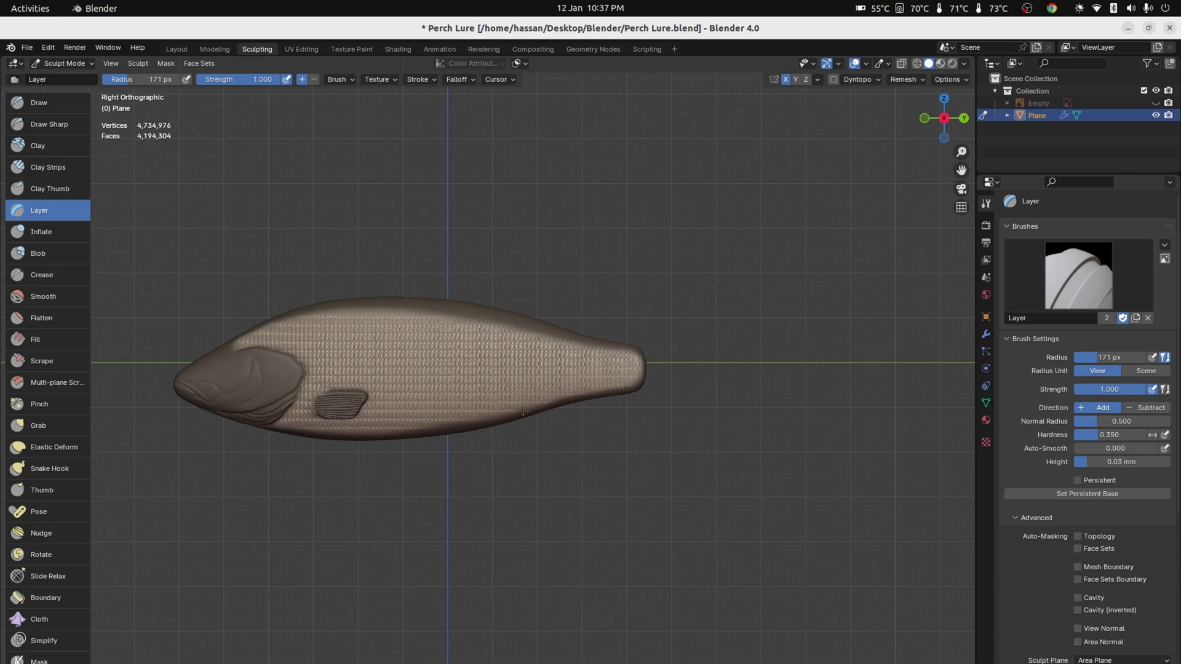
- Inspect the sculpted scales up close along the back, flank and belly
{"action": "middle_click_drag", "start_coordinate": [518, 406], "coordinate": [464, 448]}
{"action": "scroll", "coordinate": [271, 428], "scroll_direction": "up", "scroll_amount": 6}
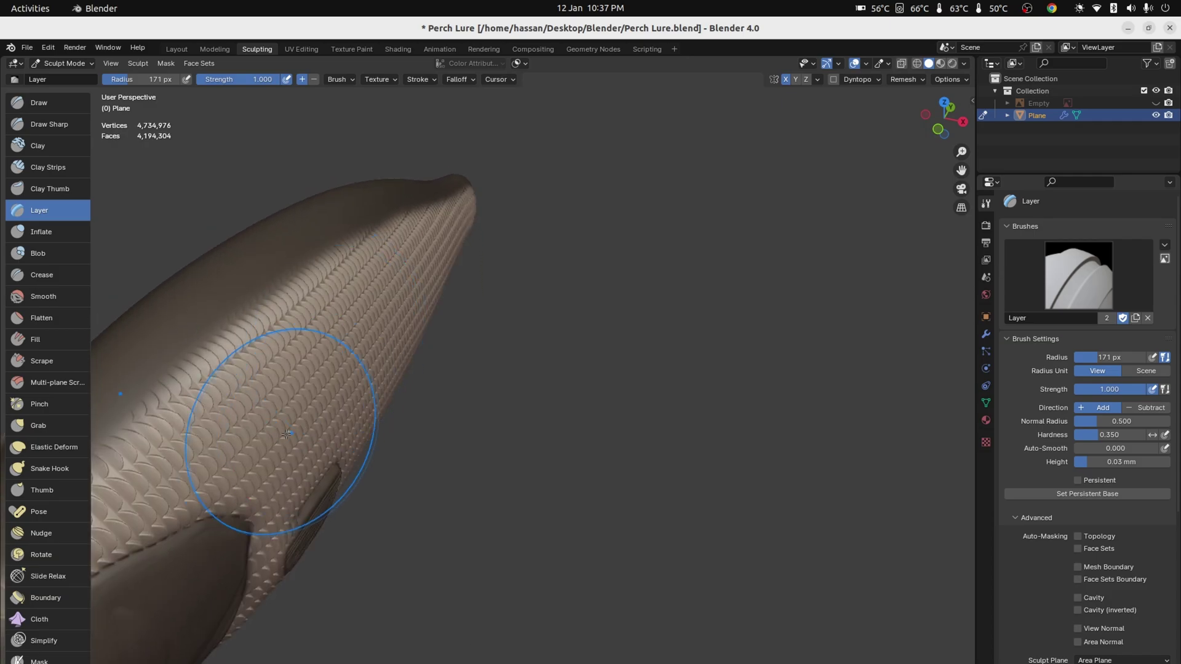
{"action": "middle_click_drag", "start_coordinate": [271, 428], "coordinate": [330, 320], "text": "shift"}
{"action": "middle_click_drag", "start_coordinate": [434, 306], "coordinate": [386, 231], "text": "shift"}
{"action": "middle_click_drag", "start_coordinate": [496, 277], "coordinate": [477, 319], "text": "ctrl"}
{"action": "scroll", "coordinate": [534, 357], "scroll_direction": "up", "scroll_amount": 2}
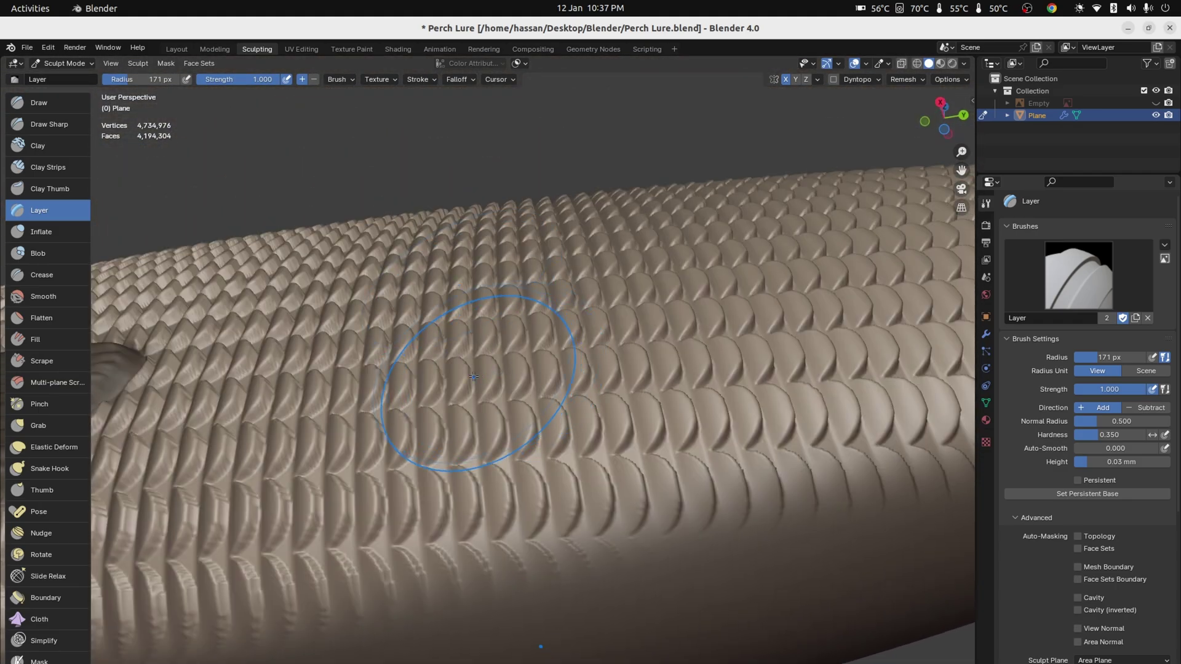
{"action": "middle_click_drag", "start_coordinate": [470, 376], "coordinate": [473, 438]}
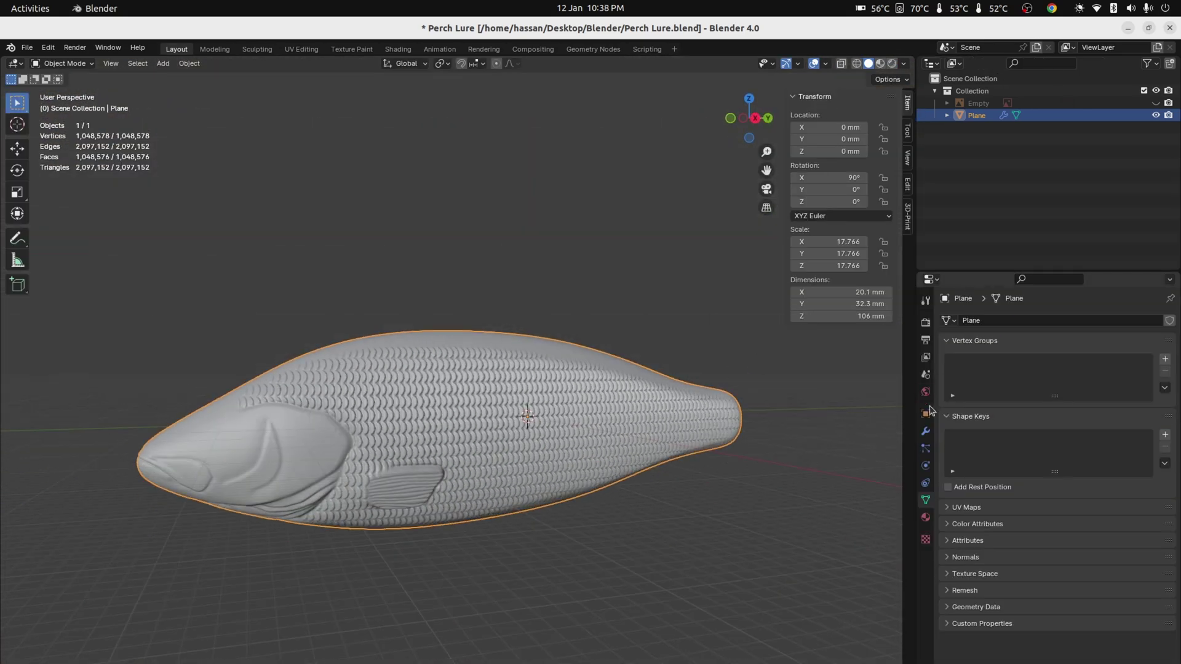
- Apply the Multires modifier to the fish body
{"action": "left_click", "coordinate": [926, 431]}
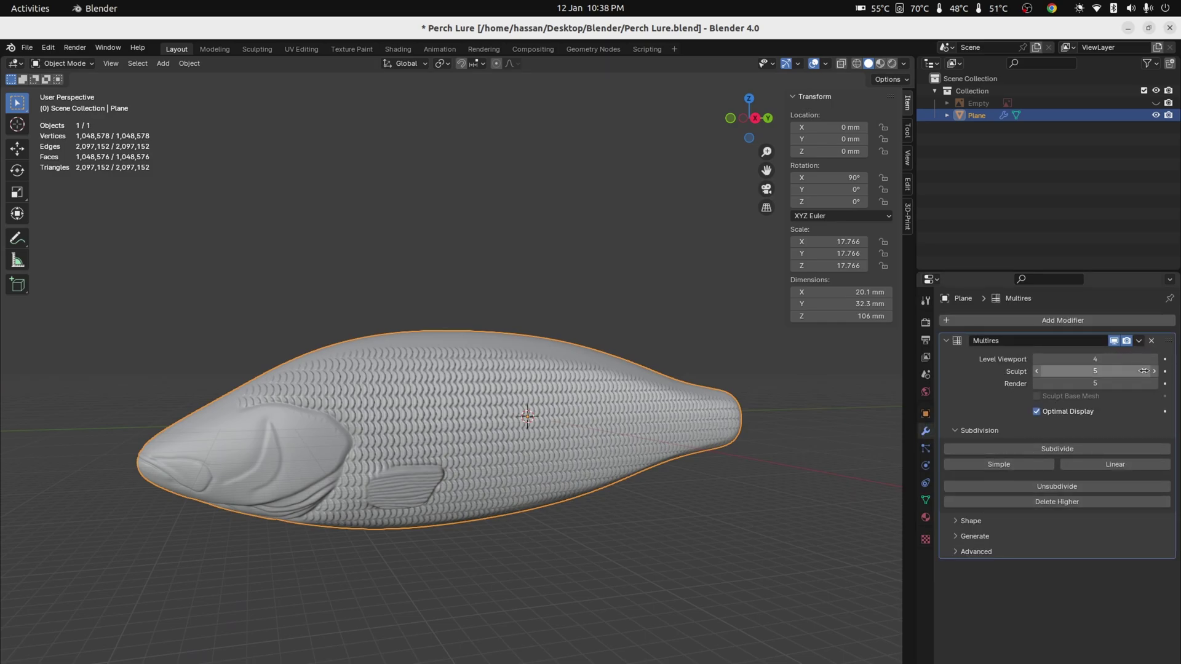
{"action": "left_click", "coordinate": [945, 341]}
{"action": "left_click", "coordinate": [1139, 341]}
{"action": "left_click", "coordinate": [1076, 350]}
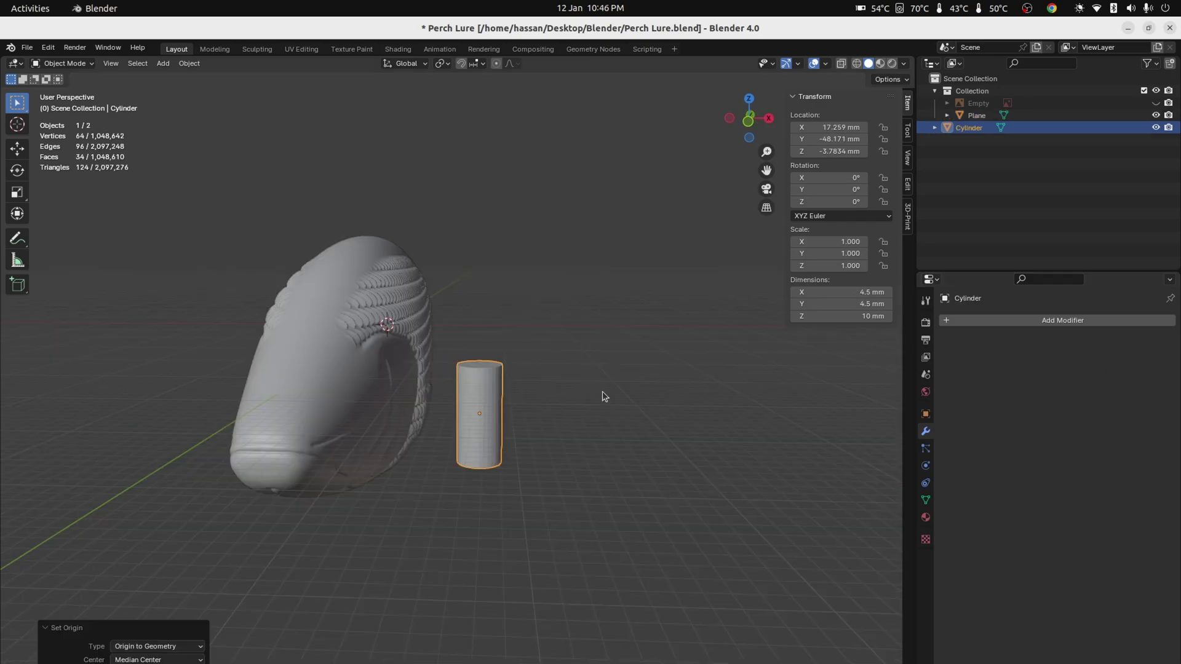
- Rotate the cylinder about 70.4° around Y and move it against the side of the fish's head
{"action": "key", "text": "r"}
{"action": "key", "text": "y"}
{"action": "left_click", "coordinate": [566, 530]}
{"action": "middle_click_drag", "start_coordinate": [566, 530], "coordinate": [510, 497]}
{"action": "key", "text": "g"}
{"action": "left_click", "coordinate": [462, 470]}
{"action": "left_click", "coordinate": [462, 470]}
- Align the cylinder in side view with the eye in the perch reference image, at about Y -51.25 mm and Z 0.115 mm
{"action": "left_click", "coordinate": [768, 118]}
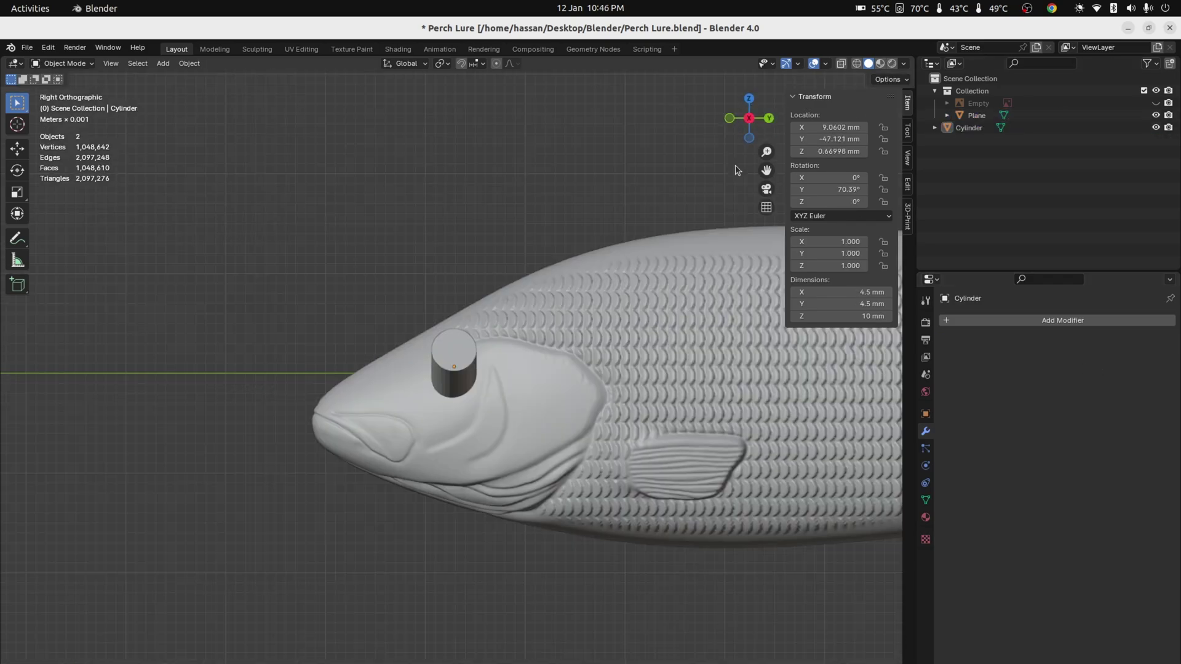
{"action": "left_click", "coordinate": [1155, 103]}
{"action": "left_click", "coordinate": [465, 387]}
{"action": "key", "text": "g"}
{"action": "key", "text": "y"}
{"action": "left_click", "coordinate": [430, 416]}
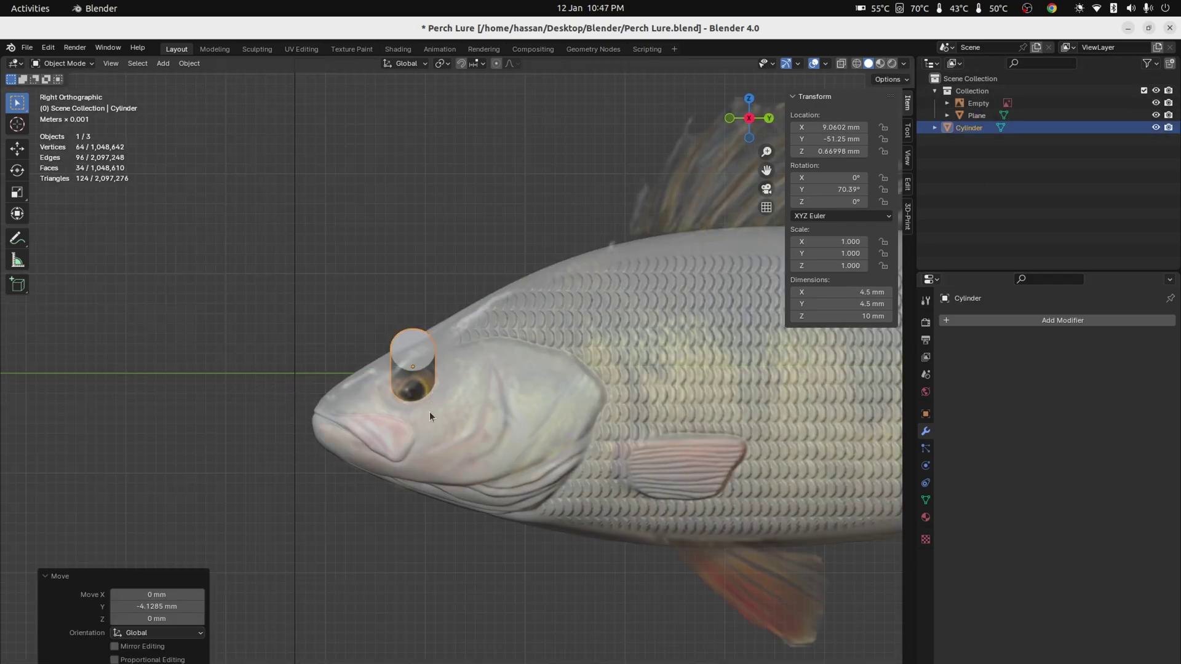
{"action": "key", "text": "g"}
{"action": "key", "text": "z"}
{"action": "left_click", "coordinate": [429, 417]}
{"action": "middle_click_drag", "start_coordinate": [411, 515], "coordinate": [425, 575]}
{"action": "left_click", "coordinate": [1155, 103]}
- Rotate the cylinder around Z to about -14.8° to match the slope of the head's side
{"action": "middle_click_drag", "start_coordinate": [412, 363], "coordinate": [582, 426]}
{"action": "key", "text": "r"}
{"action": "key", "text": "z"}
{"action": "left_click", "coordinate": [521, 502]}
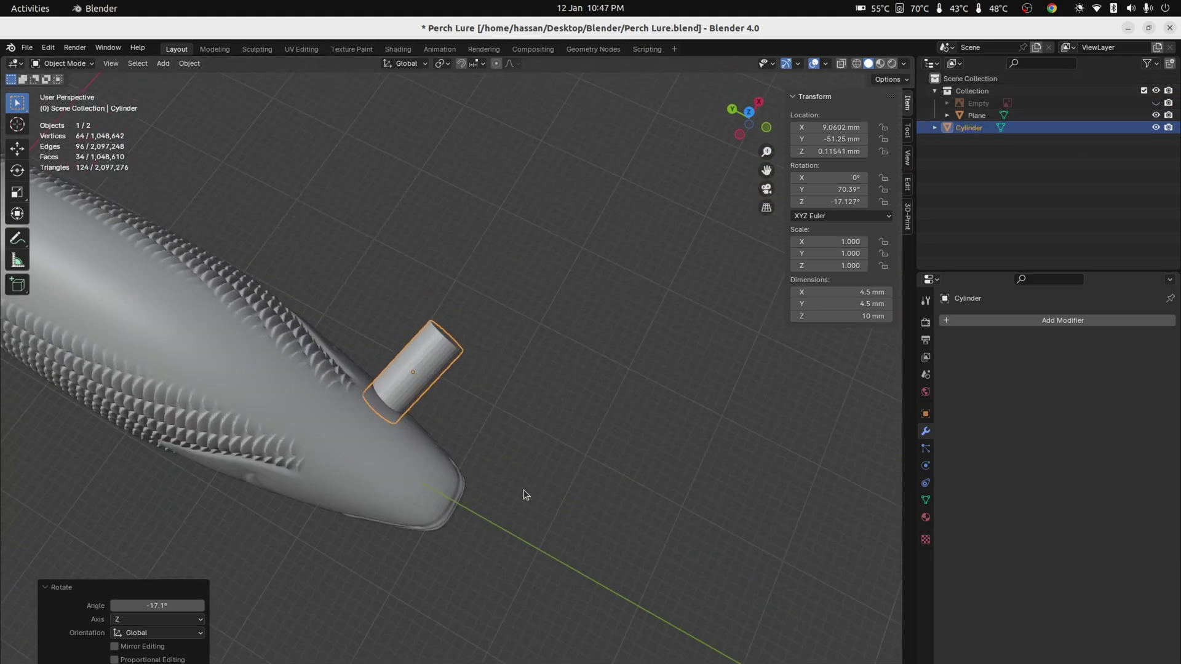
{"action": "middle_click_drag", "start_coordinate": [520, 501], "coordinate": [53, 490]}
{"action": "key", "text": "r"}
{"action": "left_click", "coordinate": [52, 491]}
{"action": "key", "text": "r"}
{"action": "key", "text": "z"}
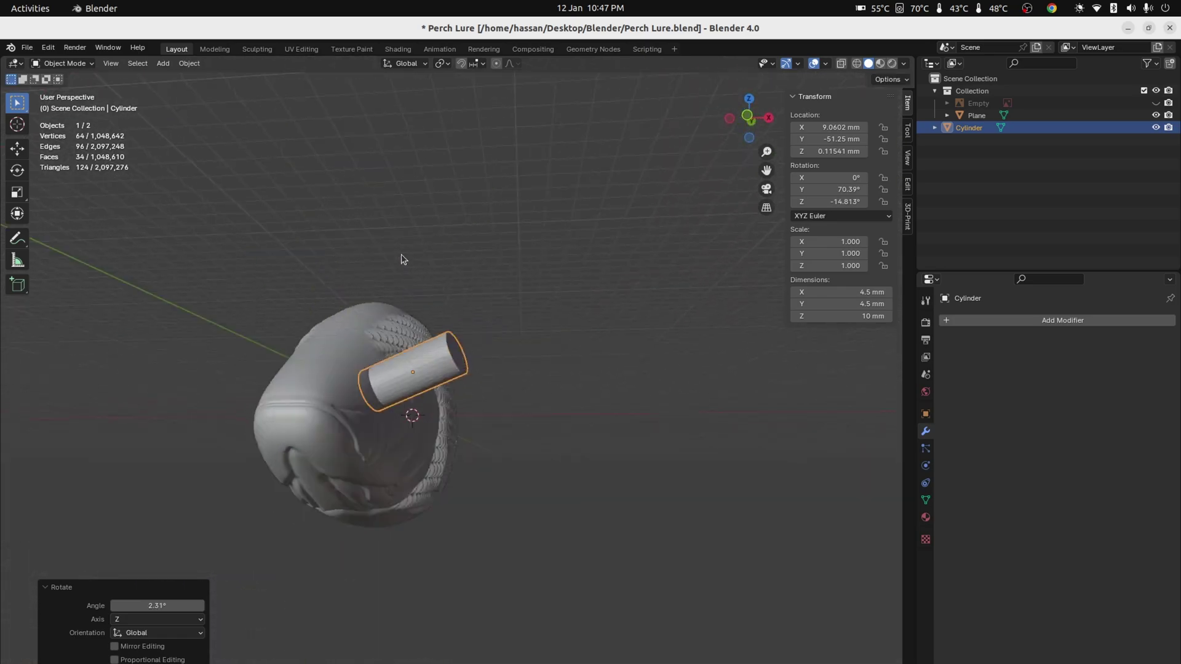
- Add a Mirror modifier on the X axis to the subdivided eye cylinder
{"action": "left_click", "coordinate": [1139, 341]}
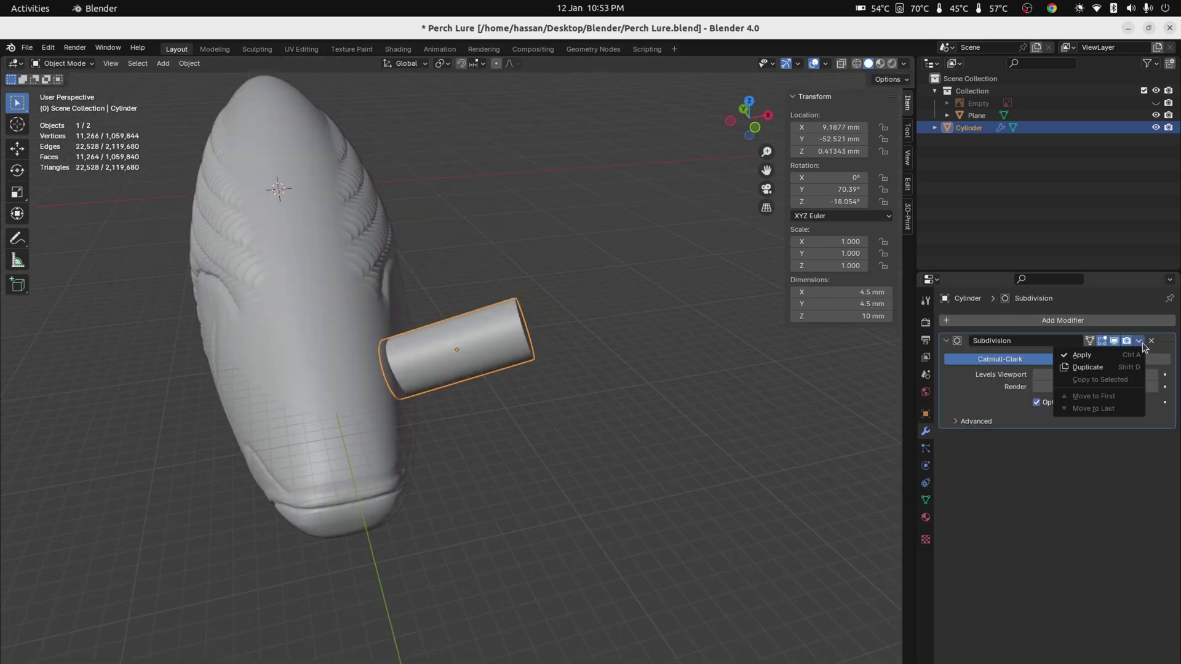
{"action": "left_click", "coordinate": [1112, 321]}
{"action": "mouse_move", "coordinate": [1031, 326]}
{"action": "left_click", "coordinate": [950, 404]}
- Apply the cylinder's location, rotation and scale so it mirrors across the fish's centre plane
{"action": "scroll", "coordinate": [689, 453], "scroll_direction": "down", "scroll_amount": 3}
{"action": "key", "text": "shift+a"}
{"action": "key", "text": "ctrl+a"}
{"action": "left_click", "coordinate": [496, 375]}
{"action": "middle_click_drag", "start_coordinate": [486, 419], "coordinate": [461, 411]}
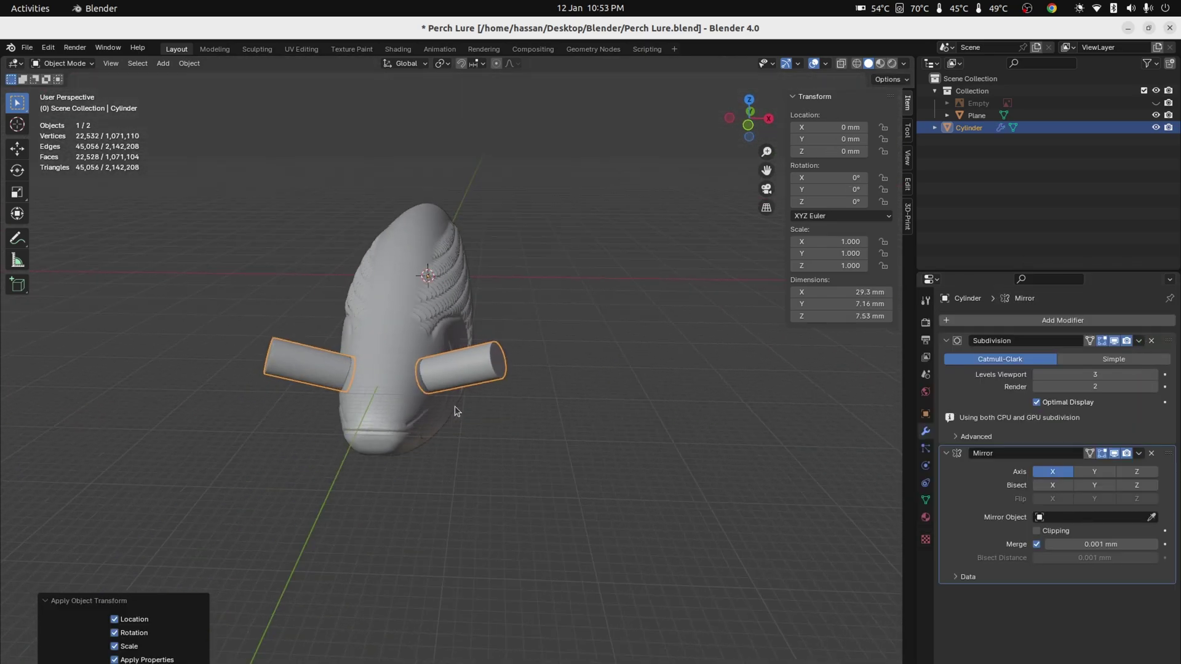
{"action": "middle_click_drag", "start_coordinate": [461, 411], "coordinate": [463, 420]}
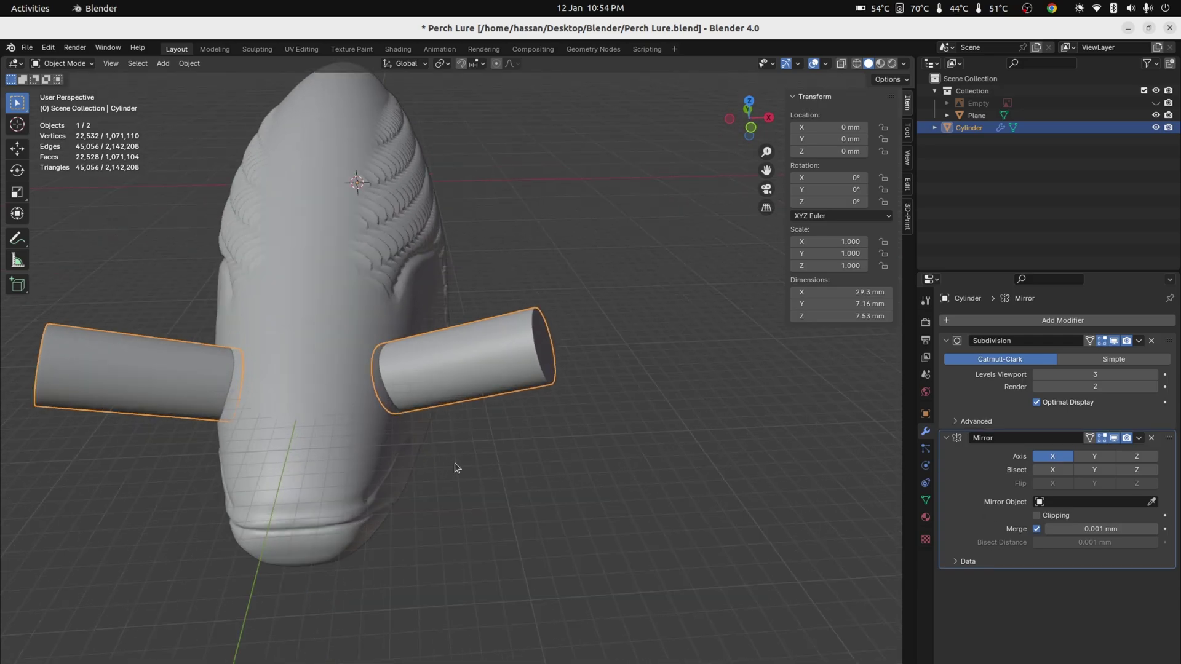
- Cut the eye sockets into the fish body with the mirrored cylinder, using Bool Tool's Brush Boolean Difference
{"action": "scroll", "coordinate": [456, 466], "scroll_direction": "down", "scroll_amount": 2}
{"action": "left_click", "coordinate": [455, 466]}
{"action": "left_click", "coordinate": [467, 369]}
{"action": "key", "text": "alt+a"}
{"action": "left_click", "coordinate": [907, 184]}
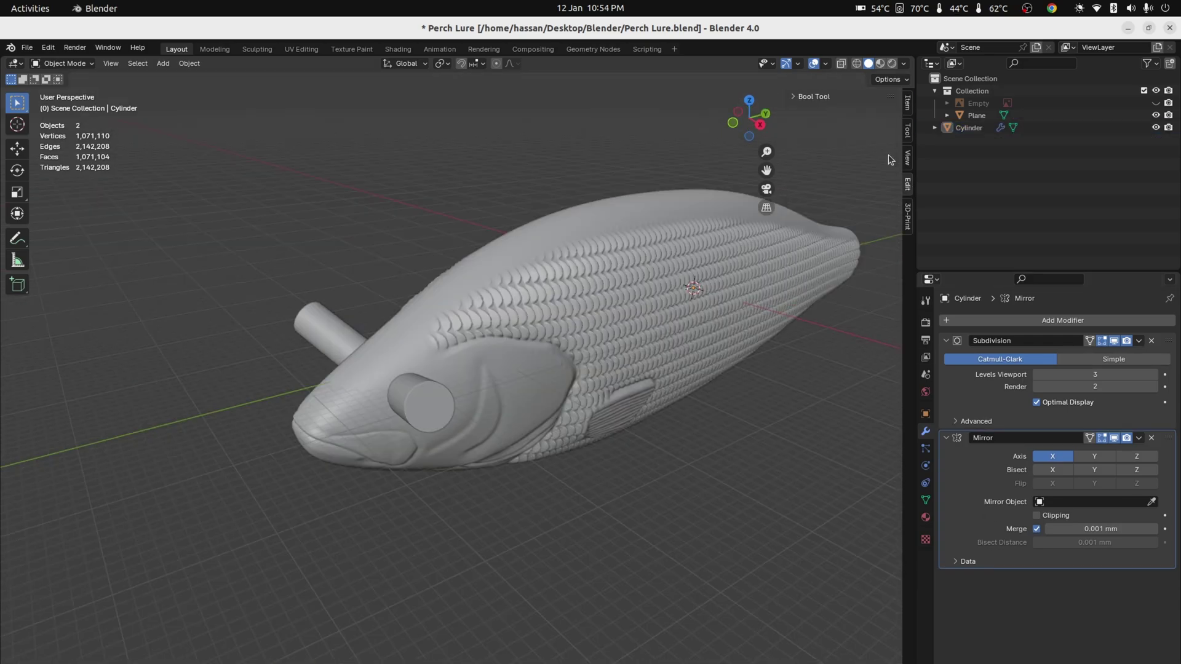
{"action": "left_click", "coordinate": [799, 96]}
{"action": "middle_click_drag", "start_coordinate": [560, 515], "coordinate": [593, 505]}
{"action": "left_click", "coordinate": [445, 408]}
{"action": "left_click", "coordinate": [541, 332], "text": "shift"}
{"action": "left_click", "coordinate": [820, 192]}
{"action": "middle_click_drag", "start_coordinate": [490, 480], "coordinate": [303, 451]}
{"action": "scroll", "coordinate": [303, 451], "scroll_direction": "up", "scroll_amount": 4}
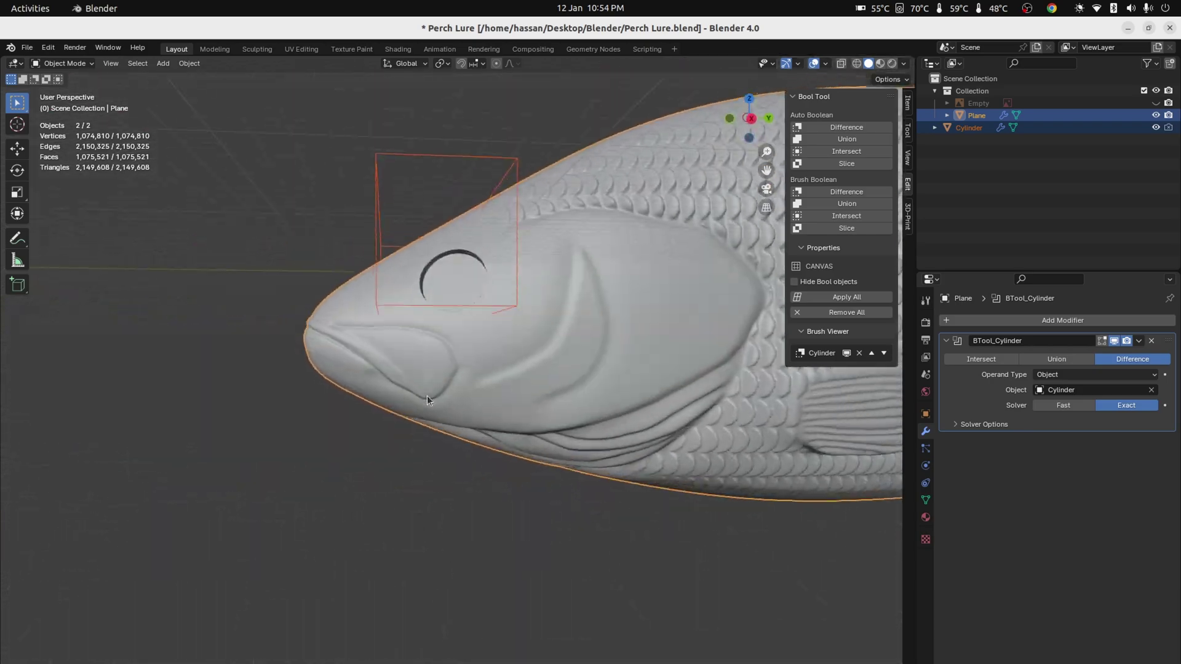
- Apply the BTool_Cylinder Boolean modifier to the fish body
{"action": "key", "text": "alt+a"}
{"action": "middle_click_drag", "start_coordinate": [433, 399], "coordinate": [769, 424]}
{"action": "left_click", "coordinate": [1139, 341]}
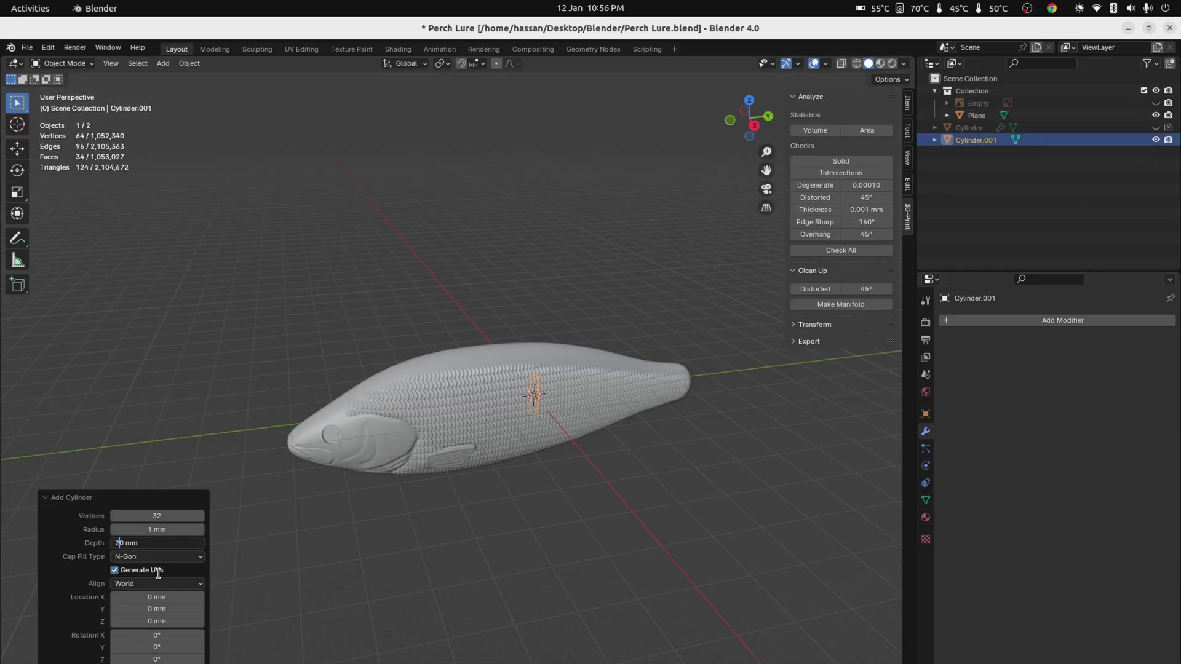
- Move the 1 mm radius, 20 mm deep cylinder along Y to the tail end and rotate it 90° around X
{"action": "key", "text": "g"}
{"action": "key", "text": "y"}
{"action": "left_click", "coordinate": [690, 424]}
{"action": "type", "text": "rx90"}
{"action": "key", "text": "Return"}
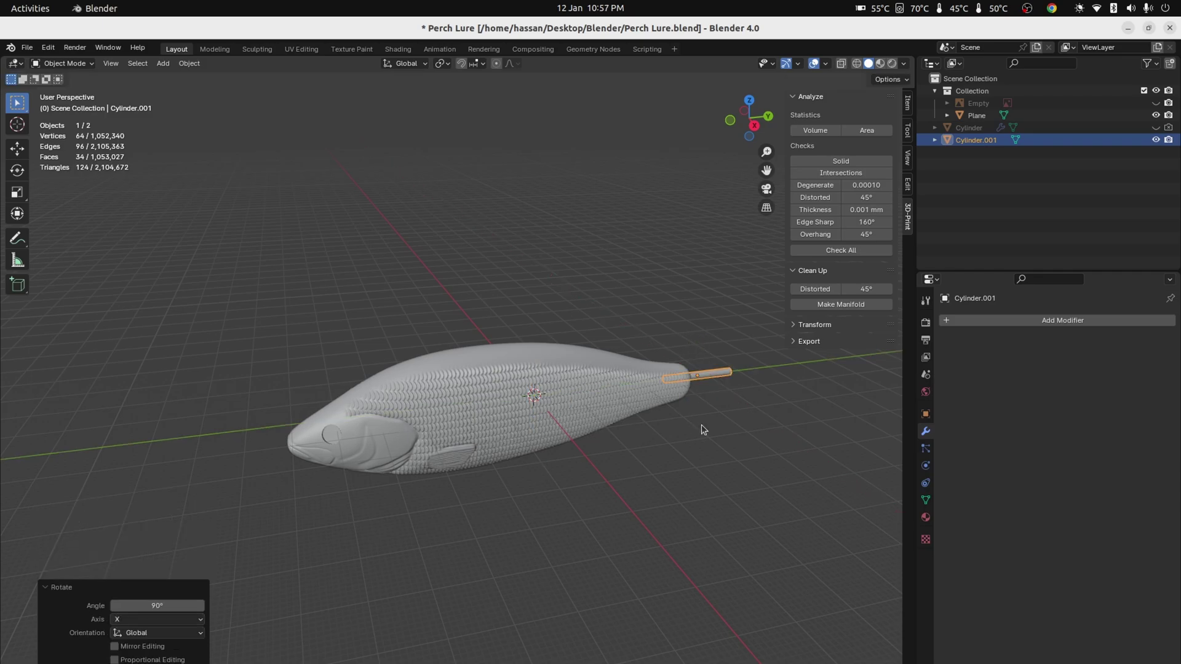
- Adjust the tail cylinder's height, tilt it slightly around X, and slide it along Y into the tail
{"action": "scroll", "coordinate": [781, 522], "scroll_direction": "up", "scroll_amount": 2}
{"action": "middle_click_drag", "start_coordinate": [857, 526], "coordinate": [594, 470]}
{"action": "key", "text": "g"}
{"action": "key", "text": "z"}
{"action": "left_click", "coordinate": [564, 458]}
{"action": "key", "text": "r"}
{"action": "key", "text": "x"}
{"action": "left_click", "coordinate": [571, 474]}
{"action": "key", "text": "g"}
{"action": "key", "text": "y"}
{"action": "left_click", "coordinate": [547, 415]}
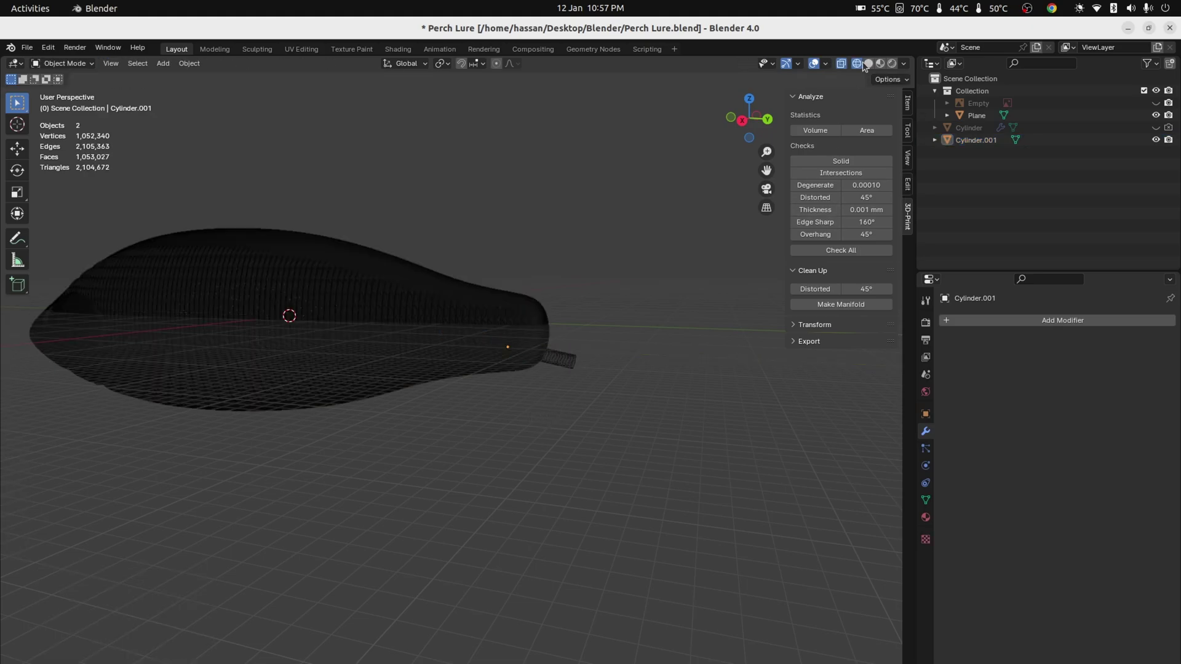
- Move the tail cylinder within the YZ plane by about -2.62 mm in Y and 1.96 mm in Z
{"action": "scroll", "coordinate": [652, 453], "scroll_direction": "up", "scroll_amount": 2}
{"action": "scroll", "coordinate": [652, 453], "scroll_direction": "down", "scroll_amount": 3}
{"action": "key", "text": "g"}
{"action": "key", "text": "shift+x"}
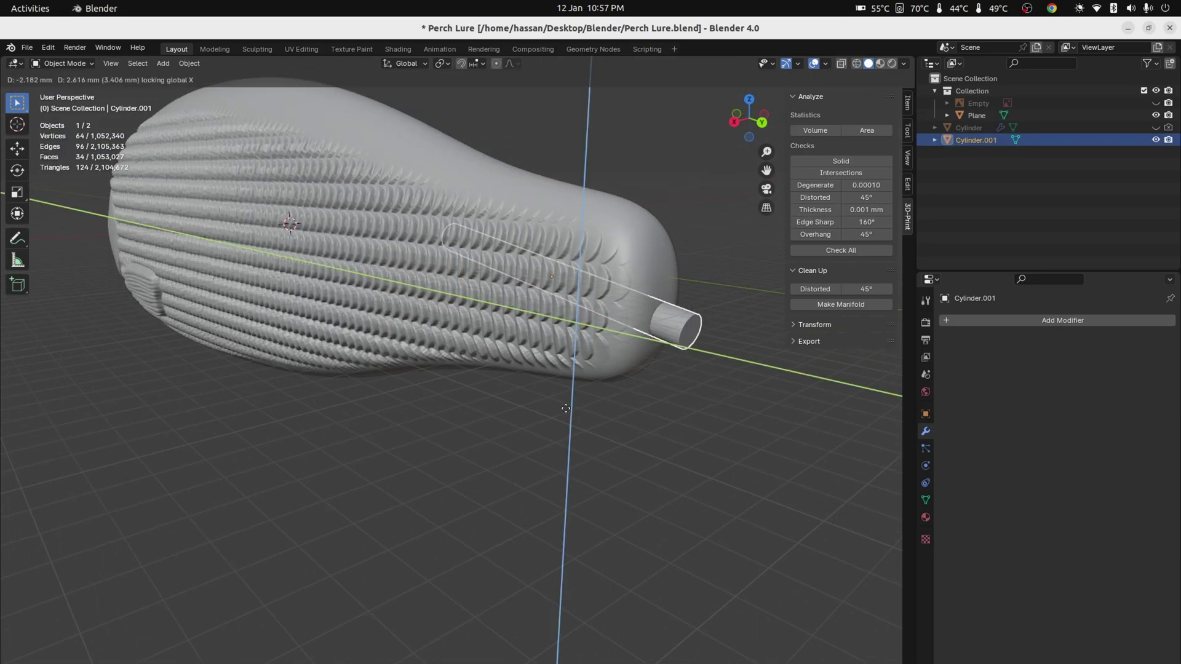
{"action": "left_click", "coordinate": [558, 414]}
{"action": "middle_click_drag", "start_coordinate": [558, 414], "coordinate": [555, 440]}
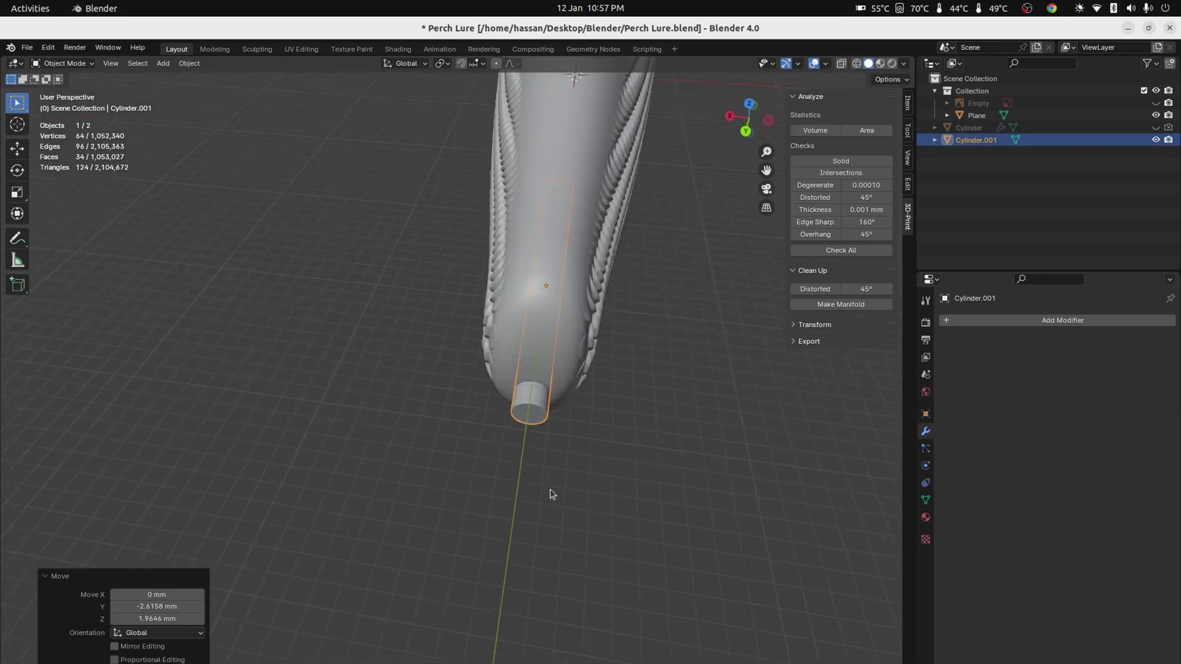
- Nudge the tail cylinder within the YZ plane in right orthographic view so only its tip protrudes
{"action": "middle_click_drag", "start_coordinate": [550, 501], "coordinate": [763, 289]}
{"action": "left_click", "coordinate": [742, 121]}
{"action": "key", "text": "g"}
{"action": "key", "text": "shift+x"}
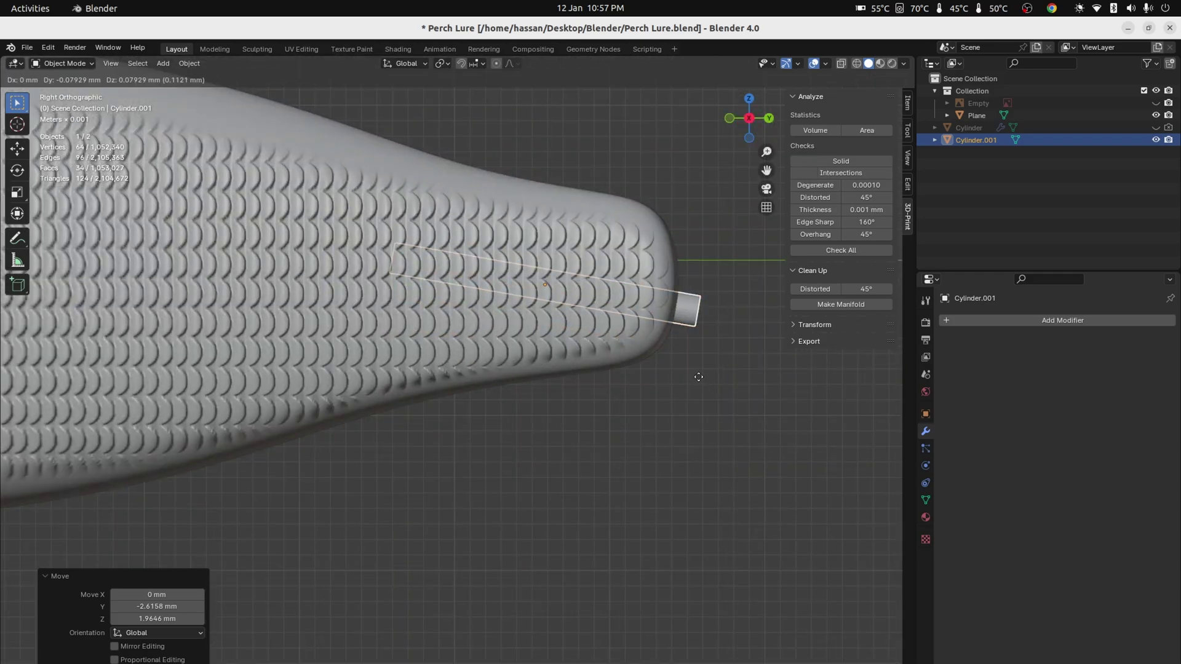
{"action": "left_click", "coordinate": [687, 374]}
- Duplicate the tail cylinder, rotate the copy about -91.9° around its local X, and place it in the belly behind the pectoral fin
{"action": "scroll", "coordinate": [686, 374], "scroll_direction": "down", "scroll_amount": 4}
{"action": "key", "text": "shift+d"}
{"action": "left_click", "coordinate": [208, 609]}
{"action": "middle_click_drag", "start_coordinate": [287, 487], "coordinate": [639, 446], "text": "shift"}
{"action": "key", "text": "g"}
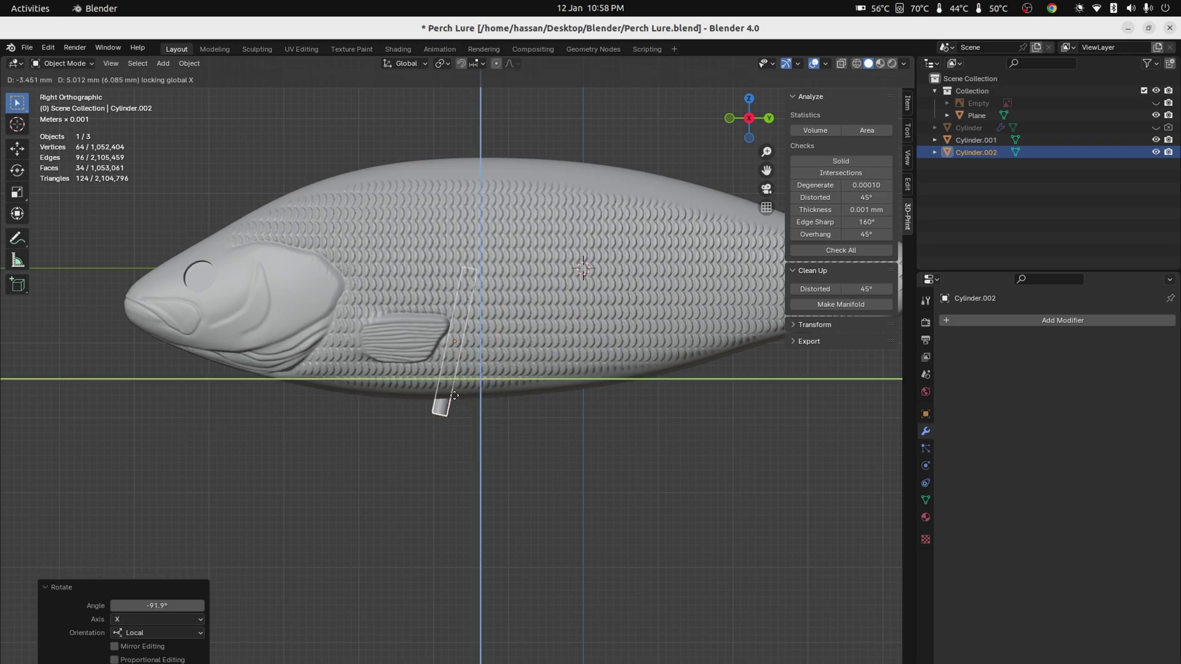
{"action": "left_click", "coordinate": [452, 389]}
- Fine-tune the belly cylinder's position in side view and duplicate it
{"action": "scroll", "coordinate": [571, 416], "scroll_direction": "down", "scroll_amount": 3}
{"action": "key", "text": "g"}
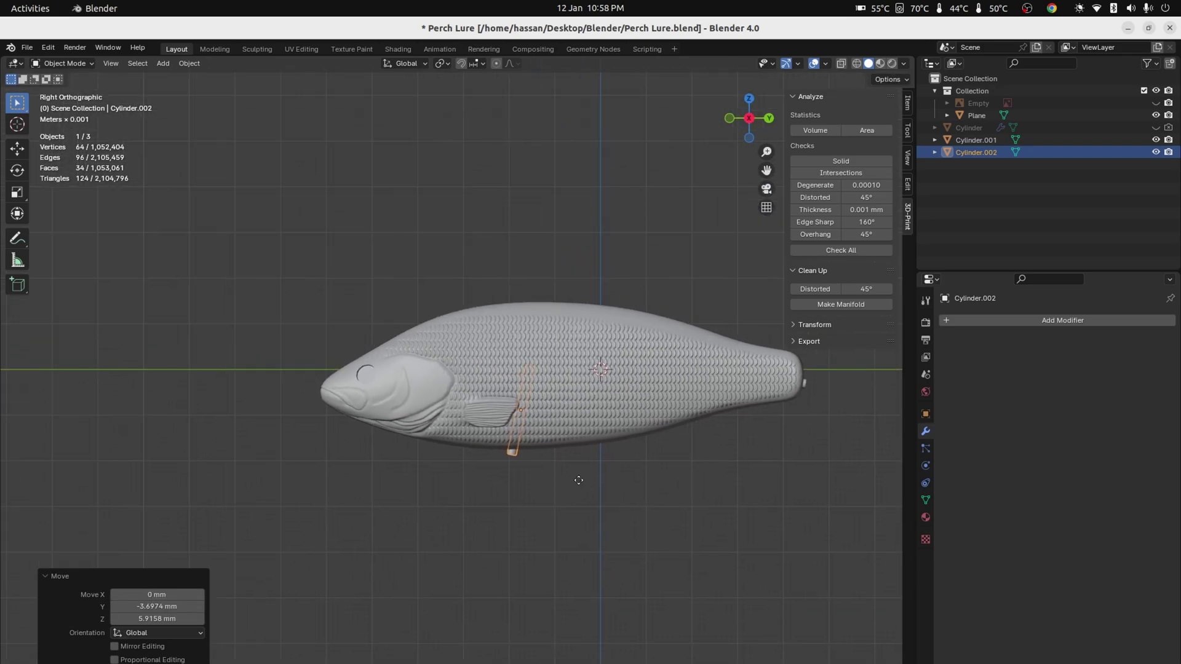
{"action": "left_click", "coordinate": [580, 478]}
{"action": "key", "text": "shift+d"}
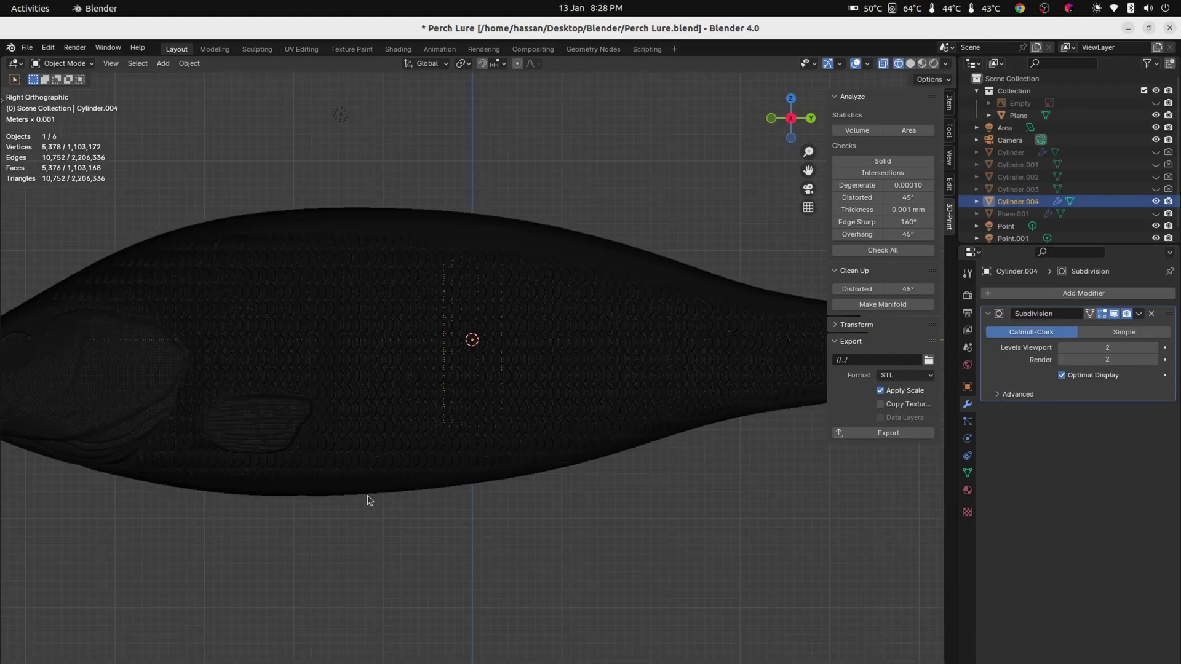
- Rotate the wide cylinder about 102° around X and move it toward the front of the belly
{"action": "left_click", "coordinate": [326, 555]}
{"action": "middle_click_drag", "start_coordinate": [326, 554], "coordinate": [618, 584], "text": "shift"}
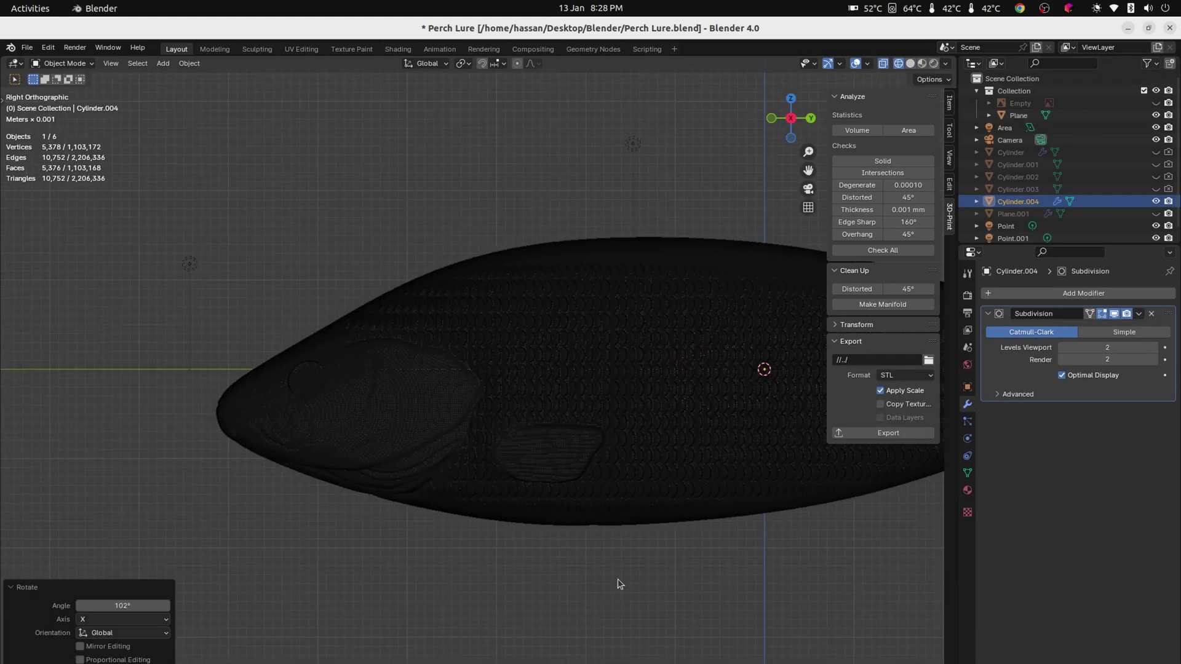
{"action": "left_click", "coordinate": [352, 628]}
- Tilt the wide cylinder to follow the front belly curve and shift it about -2.28 mm in Y and -2.54 mm in Z
{"action": "scroll", "coordinate": [490, 604], "scroll_direction": "up", "scroll_amount": 4}
{"action": "middle_click_drag", "start_coordinate": [440, 601], "coordinate": [412, 582], "text": "shift"}
{"action": "scroll", "coordinate": [414, 514], "scroll_direction": "up", "scroll_amount": 1}
{"action": "key", "text": "r"}
{"action": "key", "text": "x"}
{"action": "left_click", "coordinate": [316, 595]}
{"action": "key", "text": "g"}
{"action": "left_click", "coordinate": [270, 643]}
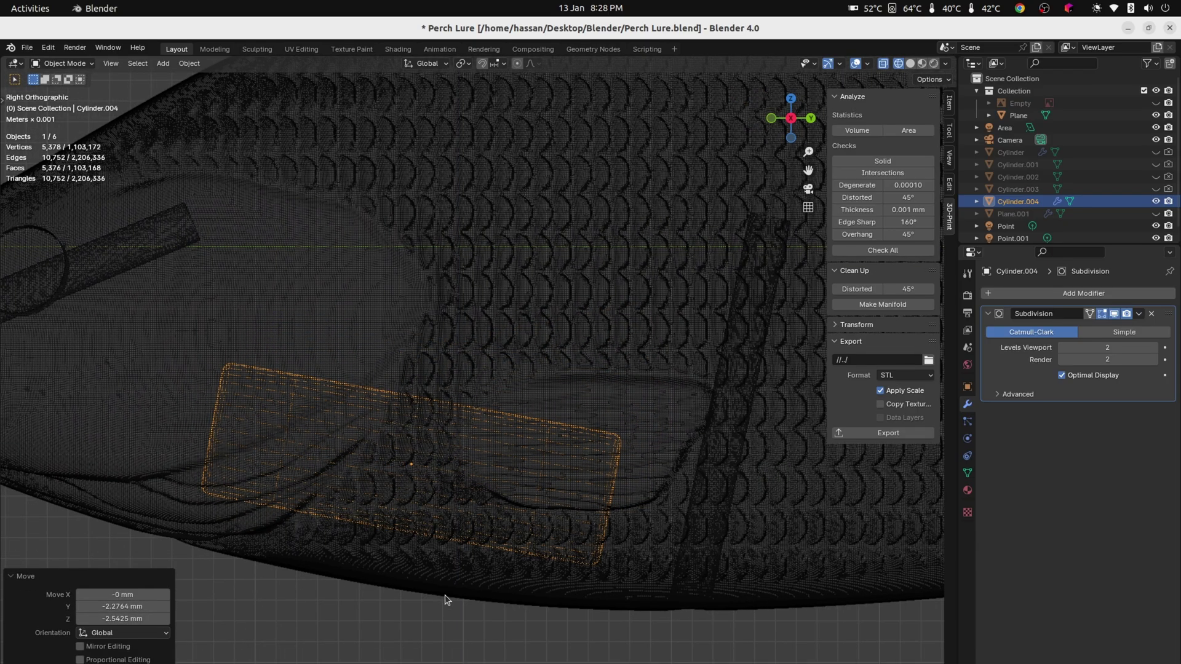
- Duplicate the wide cylinder along Y and place the copy in the belly behind the thin belly cylinder
{"action": "key", "text": "shift+d"}
{"action": "key", "text": "y"}
{"action": "left_click", "coordinate": [682, 633]}
{"action": "middle_click_drag", "start_coordinate": [682, 633], "coordinate": [246, 626], "text": "shift"}
{"action": "key", "text": "g"}
{"action": "left_click", "coordinate": [593, 596]}
- Rotate the rear wide cylinder about 17.5° around X and move it about -0.33 mm in Y and -1.36 mm in Z
{"action": "key", "text": "r"}
{"action": "key", "text": "x"}
{"action": "left_click", "coordinate": [645, 606]}
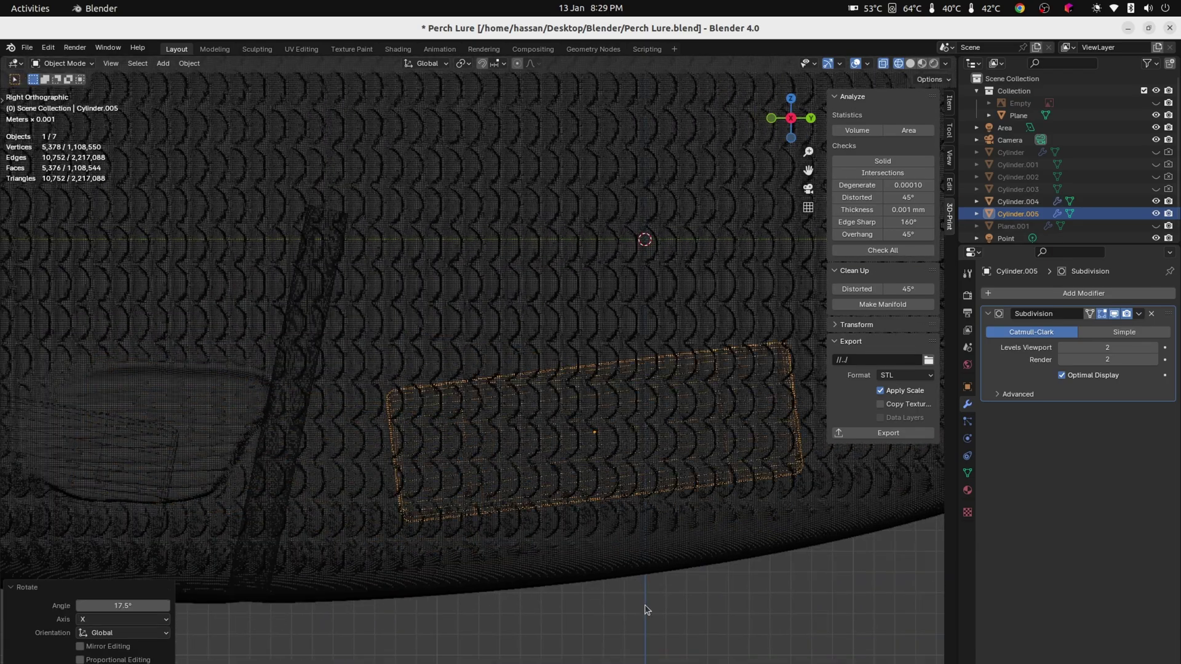
{"action": "key", "text": "g"}
{"action": "left_click", "coordinate": [603, 644]}
- Hide the fish body in solid shading and apply the transforms of both wide cylinders
{"action": "scroll", "coordinate": [503, 571], "scroll_direction": "down", "scroll_amount": 4}
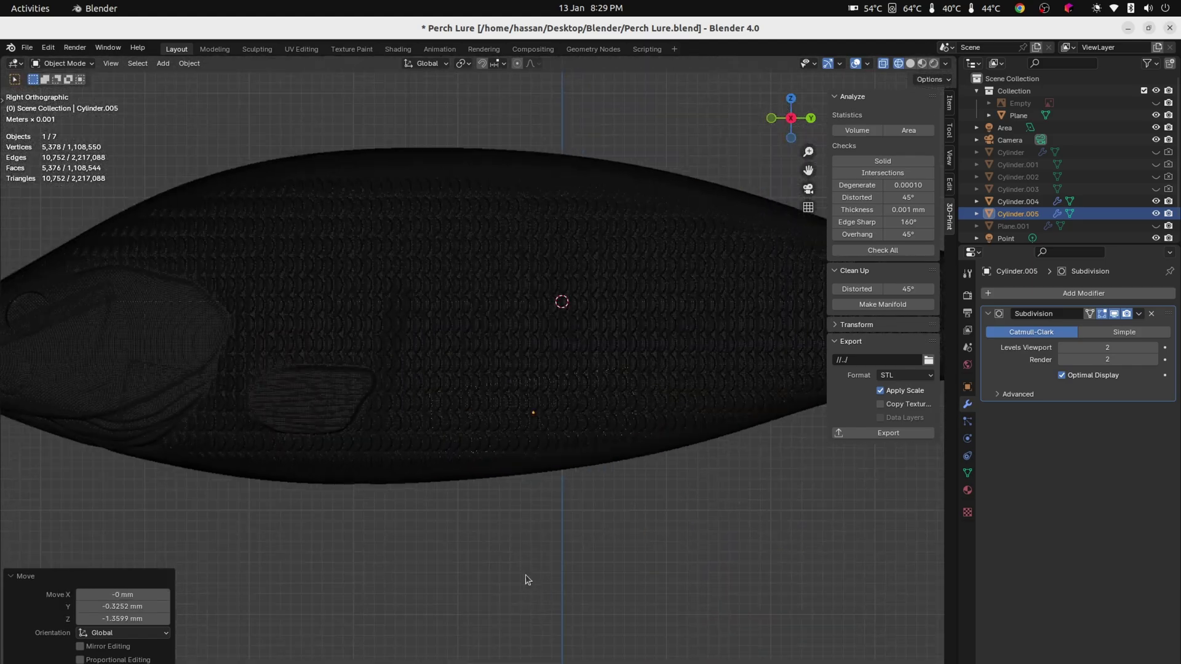
{"action": "left_click", "coordinate": [909, 64]}
{"action": "left_click", "coordinate": [1155, 115]}
{"action": "key", "text": "ctrl+a"}
{"action": "left_click", "coordinate": [541, 514]}
{"action": "left_click", "coordinate": [298, 442]}
{"action": "key", "text": "ctrl+a"}
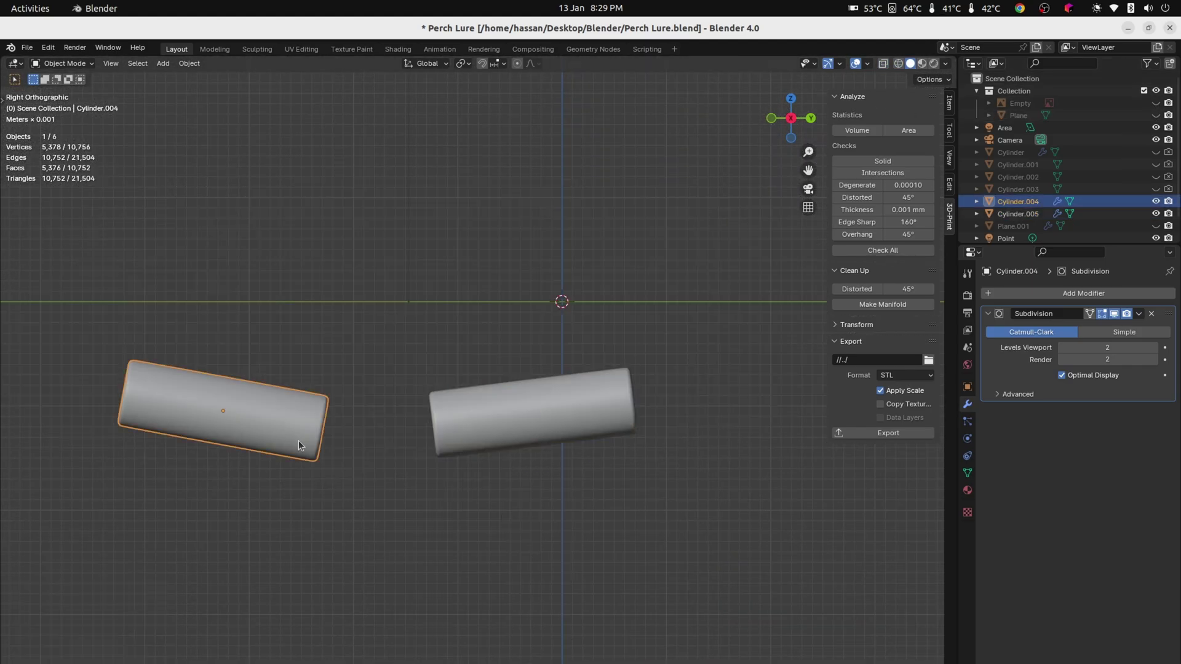
{"action": "left_click", "coordinate": [278, 443]}
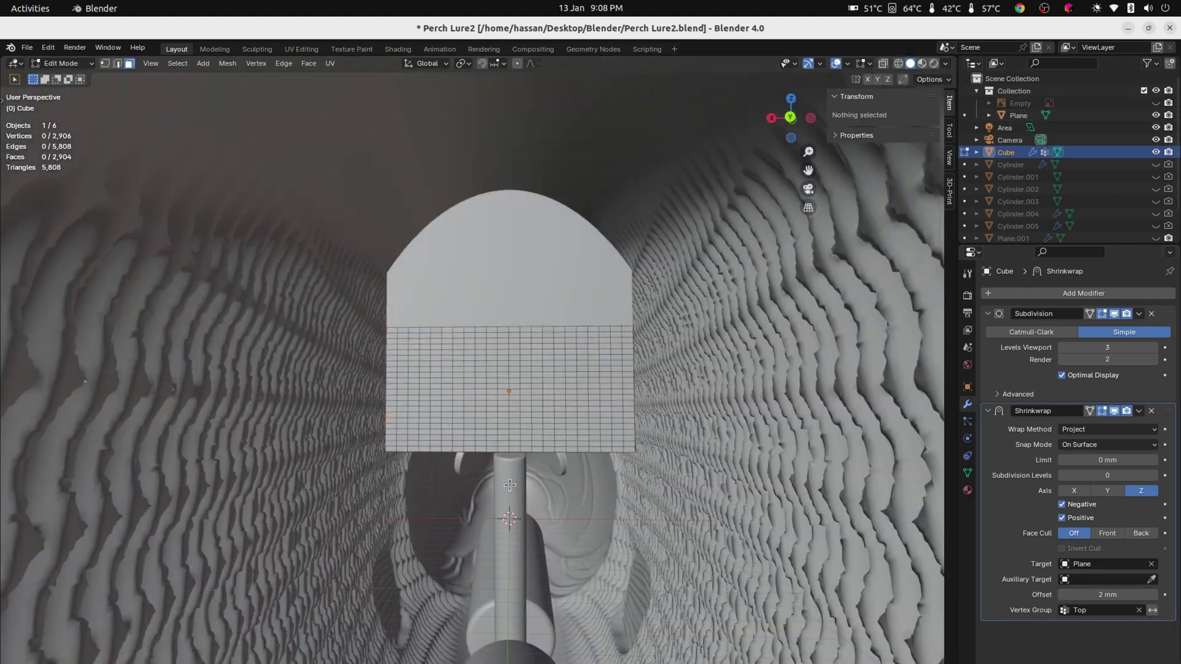
- Resize the cube inside the fish's back, scaling its mesh along X and stretching it along Y
{"action": "key", "text": "s"}
{"action": "key", "text": "x"}
{"action": "left_click", "coordinate": [567, 472]}
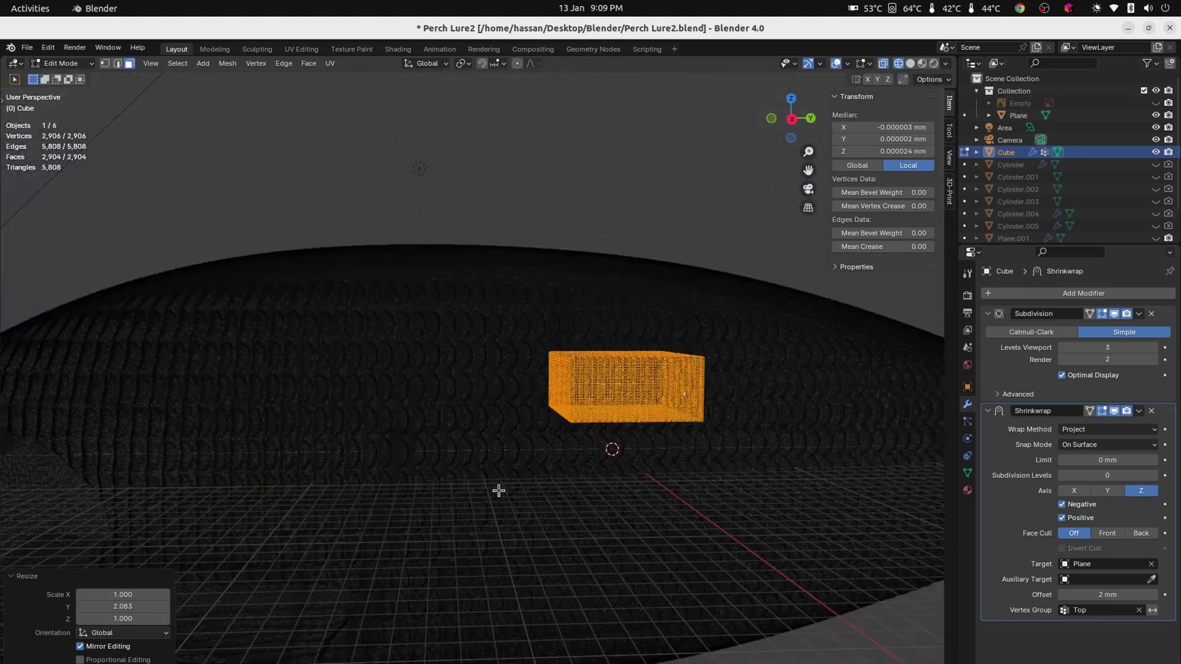
{"action": "key", "text": "s"}
{"action": "key", "text": "y"}
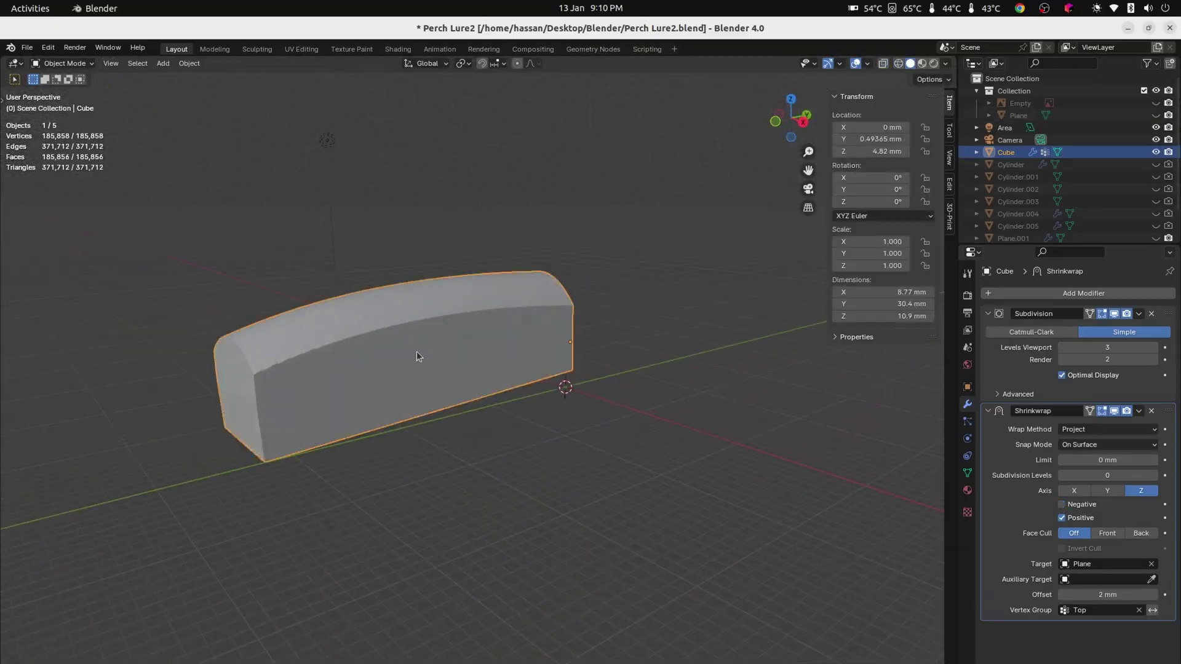
- Set the cube's origin to its geometry and inspect its fit inside the wireframe fish body
{"action": "left_click", "coordinate": [522, 460]}
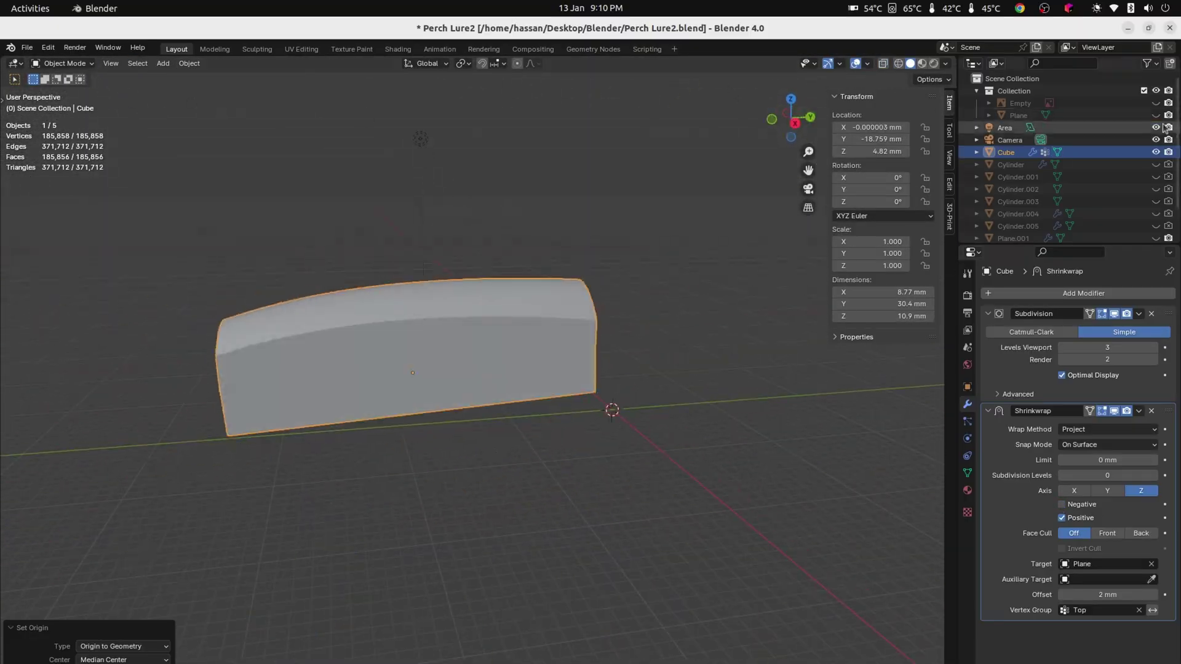
{"action": "scroll", "coordinate": [495, 146], "scroll_direction": "up", "scroll_amount": 5}
{"action": "scroll", "coordinate": [492, 146], "scroll_direction": "down", "scroll_amount": 4}
{"action": "middle_click_drag", "start_coordinate": [264, 264], "coordinate": [564, 379]}
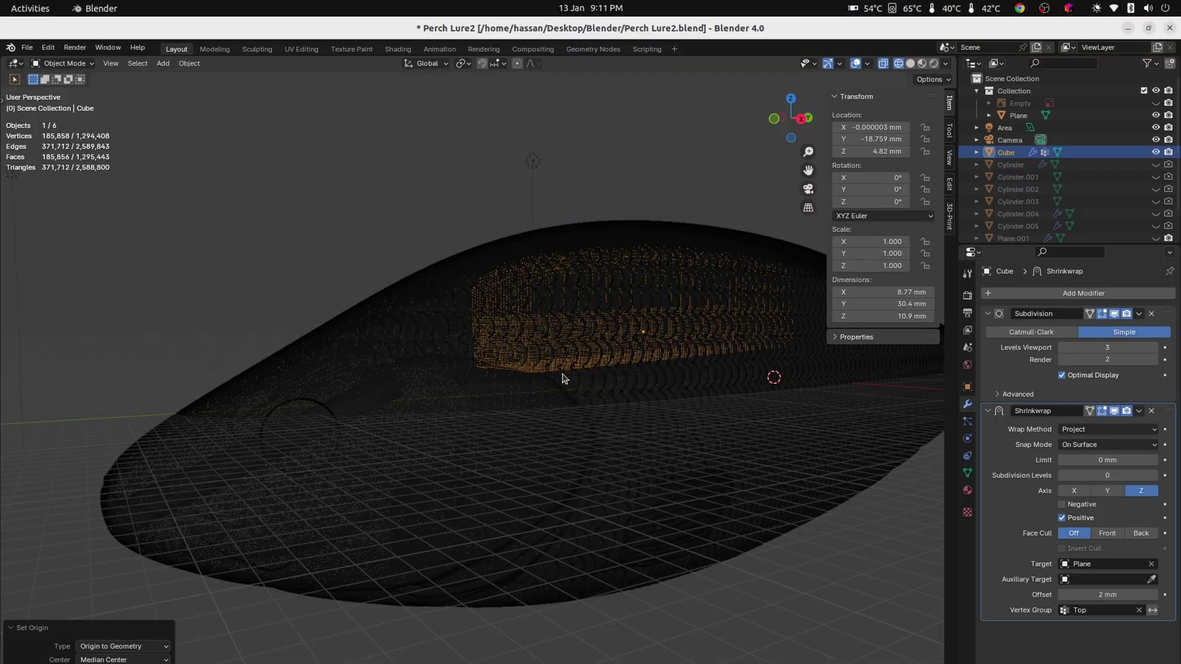
{"action": "scroll", "coordinate": [290, 406], "scroll_direction": "up", "scroll_amount": 4}
{"action": "middle_click_drag", "start_coordinate": [562, 379], "coordinate": [502, 462]}
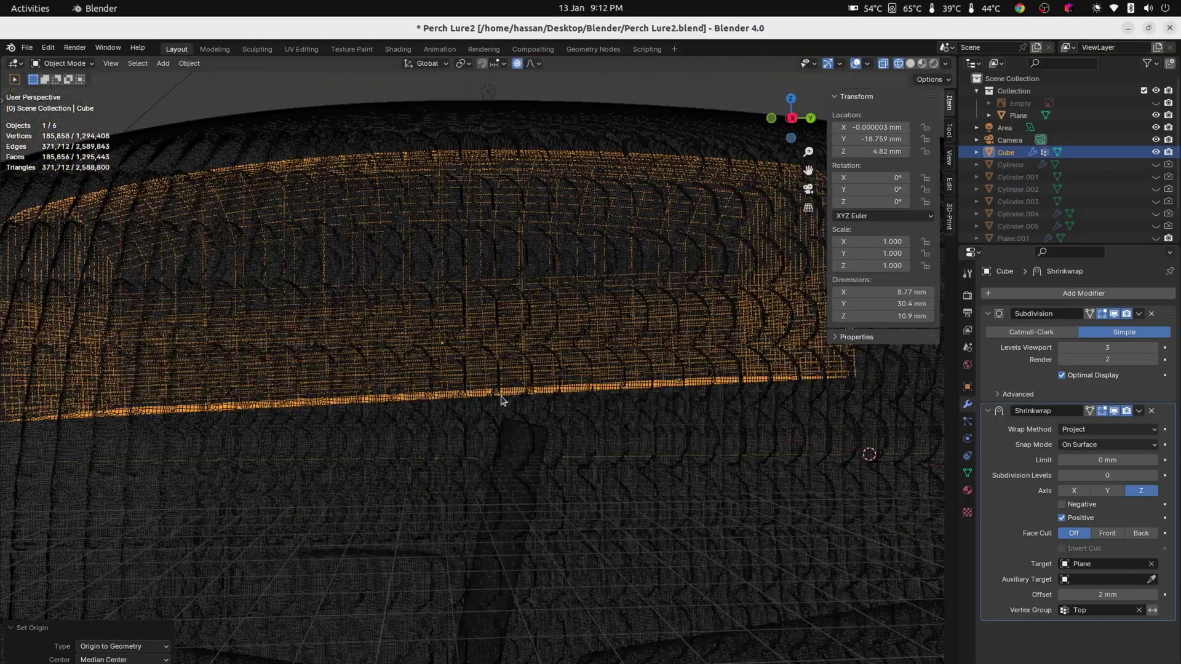
- Hide the fish body and edit the cube's vertices in wireframe from the right orthographic view
{"action": "left_click", "coordinate": [537, 422]}
{"action": "key", "text": "h"}
{"action": "left_click", "coordinate": [530, 366]}
{"action": "key", "text": "Tab"}
{"action": "key", "text": "shift+z"}
{"action": "key", "text": "KP_3"}
{"action": "left_click", "coordinate": [898, 64]}
{"action": "key", "text": "1"}
{"action": "middle_click_drag", "start_coordinate": [388, 429], "coordinate": [414, 435]}
{"action": "left_click", "coordinate": [791, 118]}
{"action": "middle_click_drag", "start_coordinate": [431, 394], "coordinate": [431, 403]}
{"action": "left_click", "coordinate": [791, 118]}
{"action": "left_click", "coordinate": [515, 363], "text": "alt"}
{"action": "left_click", "coordinate": [483, 363], "text": "alt+shift"}
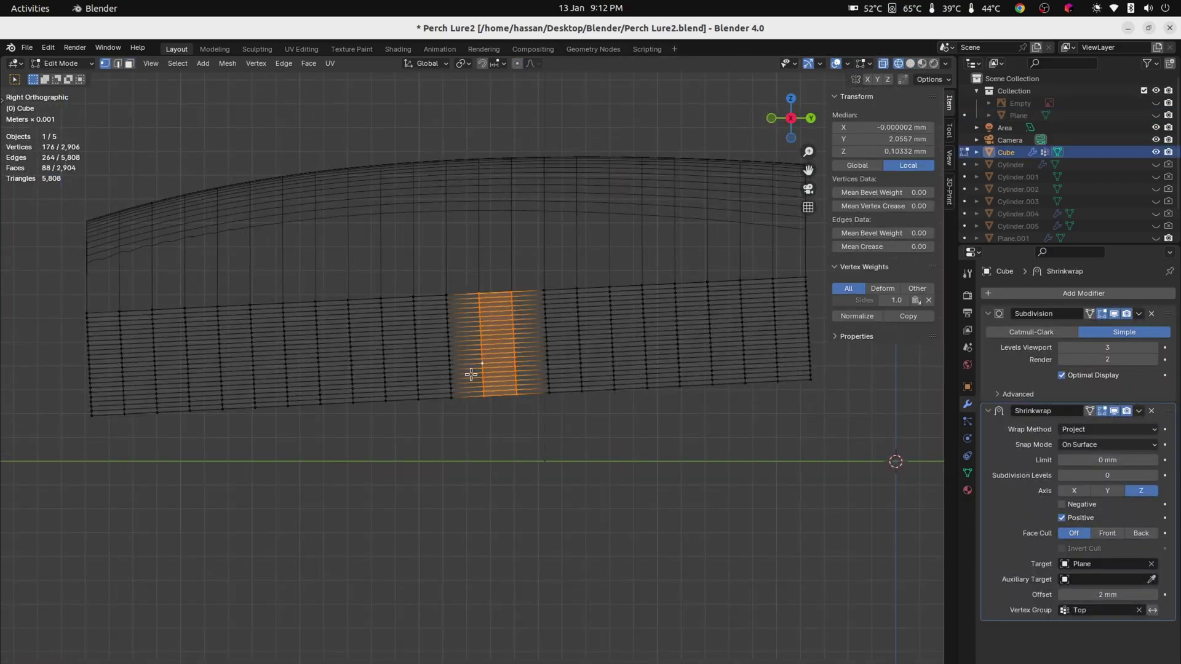
{"action": "key", "text": "alt+a"}
- Select four adjacent vertical vertex loops around the middle of the cube's length
{"action": "scroll", "coordinate": [492, 306], "scroll_direction": "up", "scroll_amount": 8}
{"action": "left_click", "coordinate": [359, 314], "text": "alt"}
{"action": "left_click", "coordinate": [500, 320], "text": "alt+shift"}
{"action": "left_click", "coordinate": [640, 326], "text": "alt+shift"}
{"action": "left_click", "coordinate": [784, 334], "text": "alt+shift"}
{"action": "scroll", "coordinate": [707, 458], "scroll_direction": "down", "scroll_amount": 9}
- Raise the selected middle loops about 0.87 mm along Z with smooth proportional editing to arch the cube's underside
{"action": "key", "text": "g"}
{"action": "key", "text": "Escape"}
{"action": "key", "text": "o"}
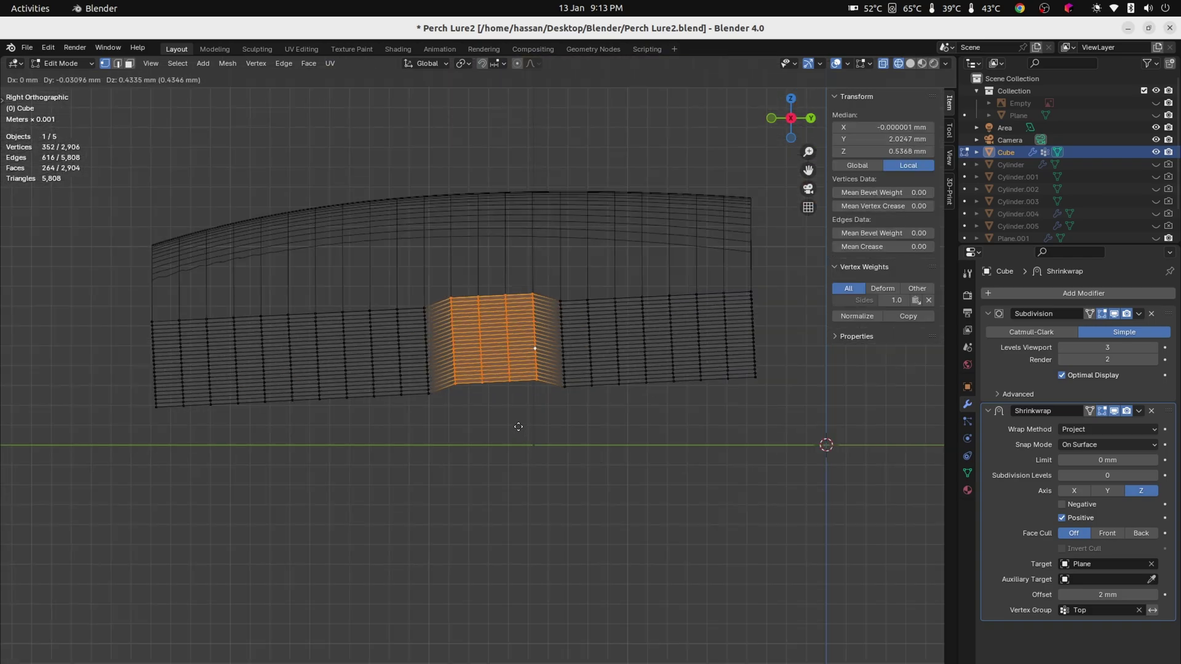
{"action": "key", "text": "g"}
{"action": "key", "text": "z"}
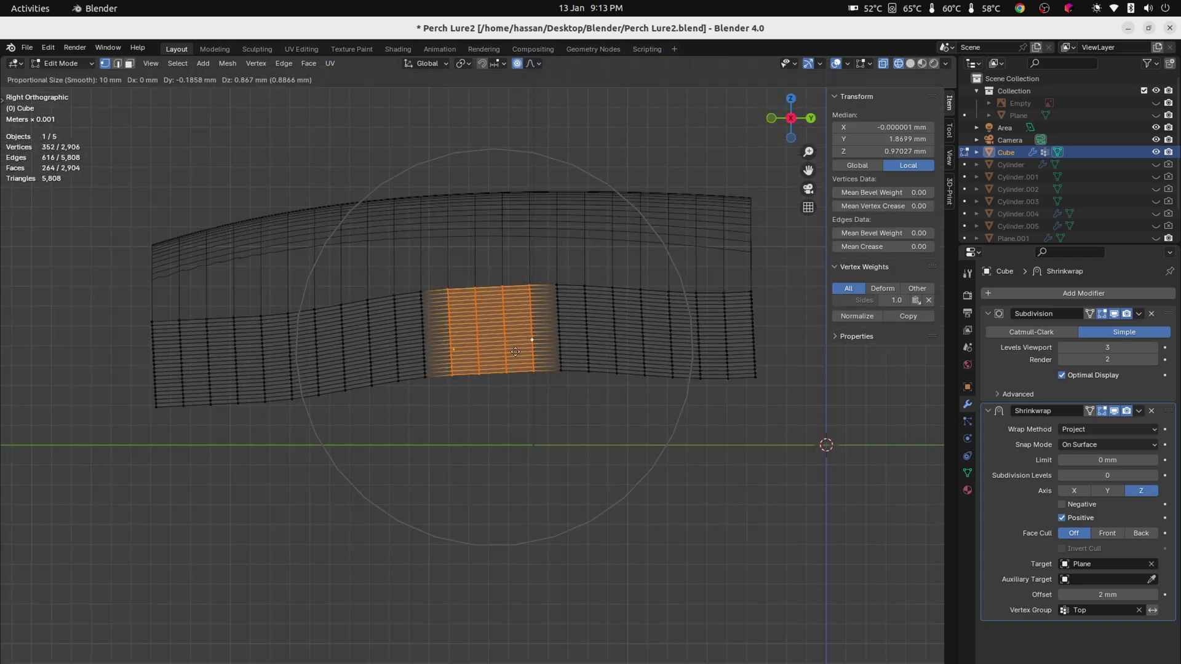
{"action": "scroll", "coordinate": [519, 350], "scroll_direction": "down", "scroll_amount": 2}
{"action": "left_click", "coordinate": [519, 351]}
{"action": "left_click", "coordinate": [529, 453]}
- Show the fish body and check the arched cube's clearance from the neighbouring cylinder
{"action": "left_click", "coordinate": [1155, 115]}
{"action": "scroll", "coordinate": [552, 300], "scroll_direction": "up", "scroll_amount": 5}
{"action": "scroll", "coordinate": [552, 300], "scroll_direction": "down", "scroll_amount": 5}
{"action": "middle_click_drag", "start_coordinate": [552, 299], "coordinate": [492, 345]}
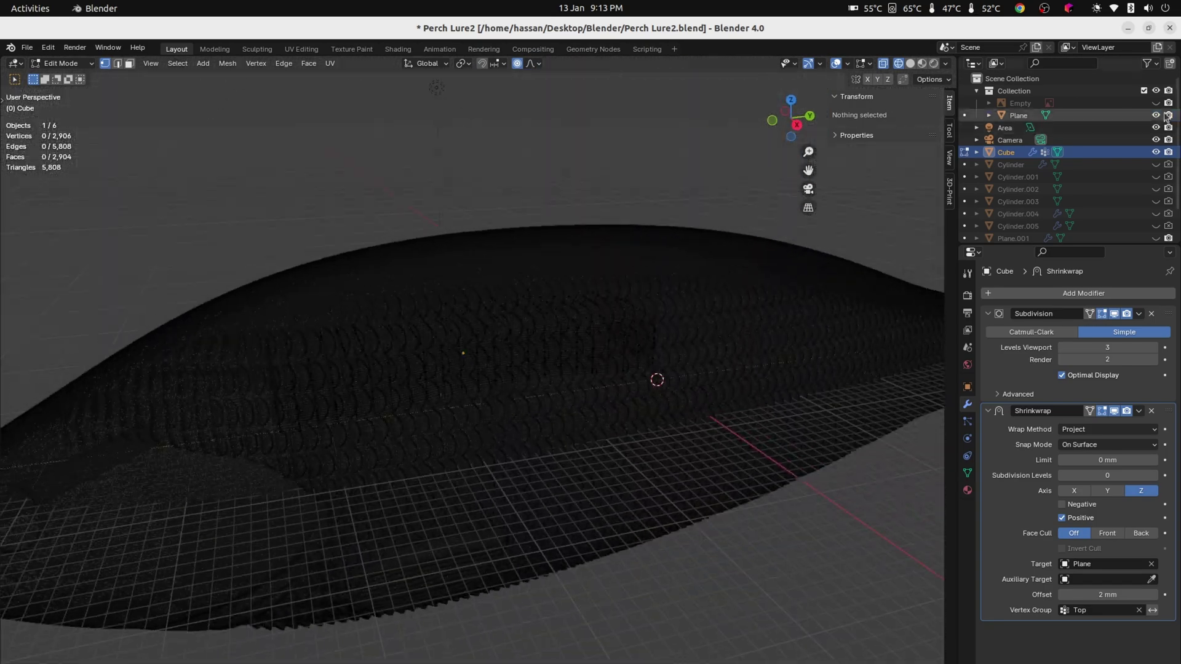
- Return to Object Mode in solid shading with the fish body hidden, and place the cube's Subdivision modifier after Shrinkwrap
{"action": "key", "text": "Tab"}
{"action": "left_click", "coordinate": [910, 63]}
{"action": "left_click", "coordinate": [1155, 115]}
{"action": "left_click", "coordinate": [493, 422]}
{"action": "left_click_drag", "start_coordinate": [1167, 314], "coordinate": [1167, 578]}
{"action": "scroll", "coordinate": [330, 302], "scroll_direction": "up", "scroll_amount": 5}
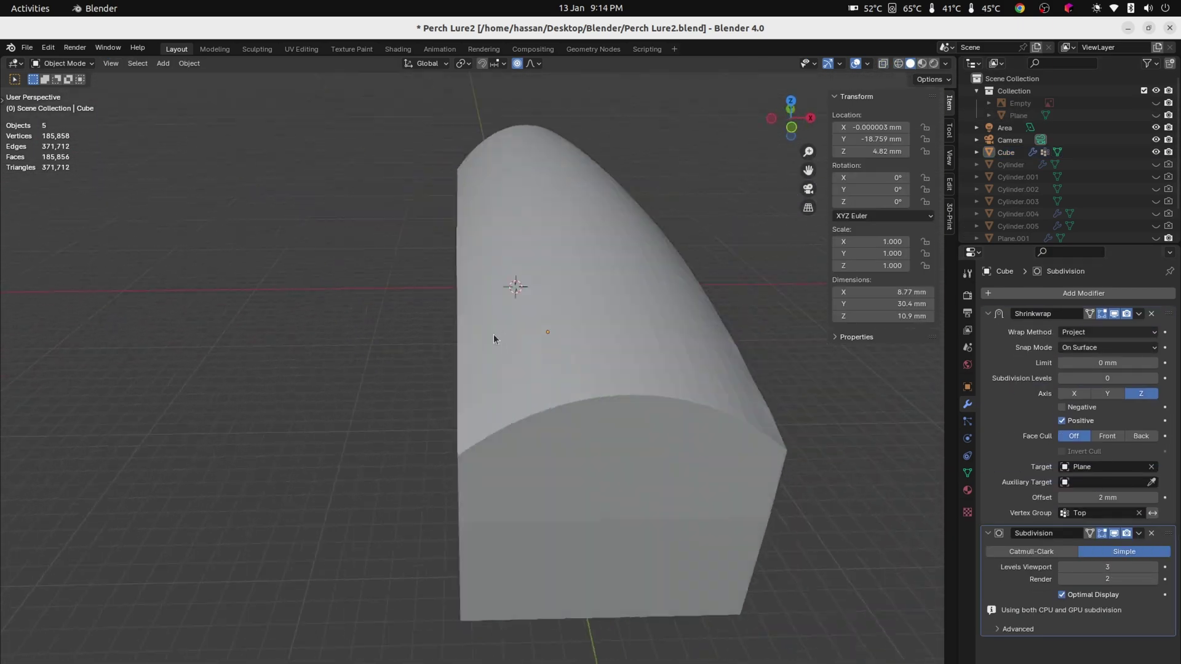